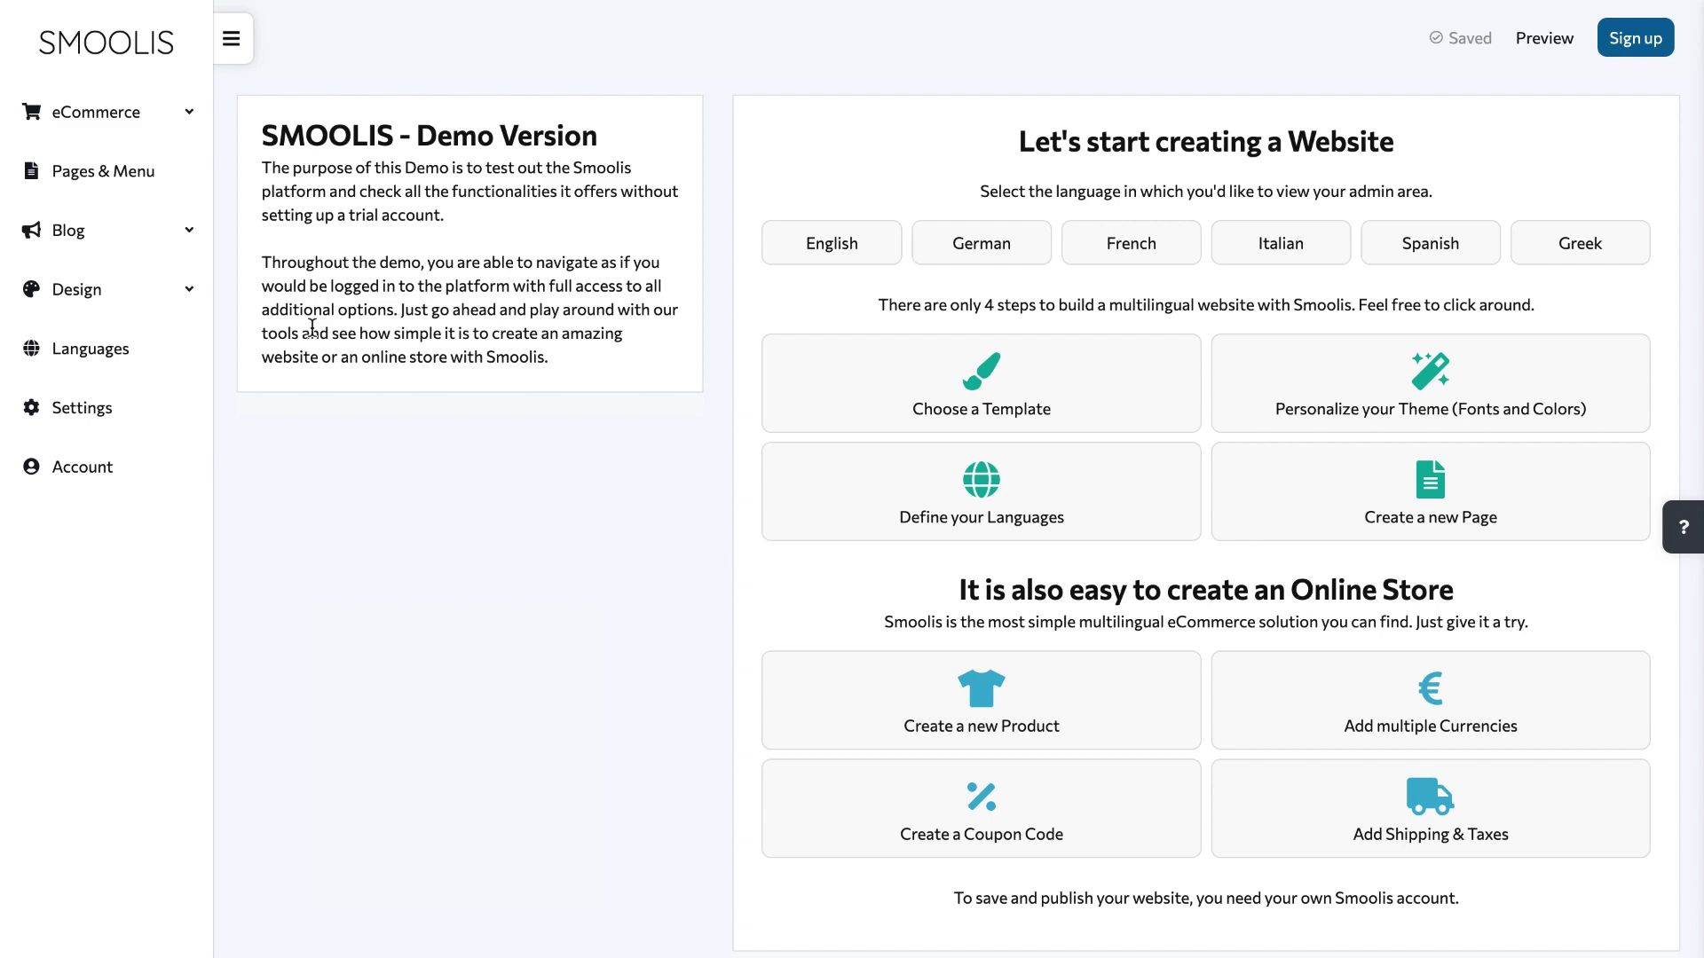
# Step: Create a new blog post and expand its post settings
pyautogui.click(156, 236)
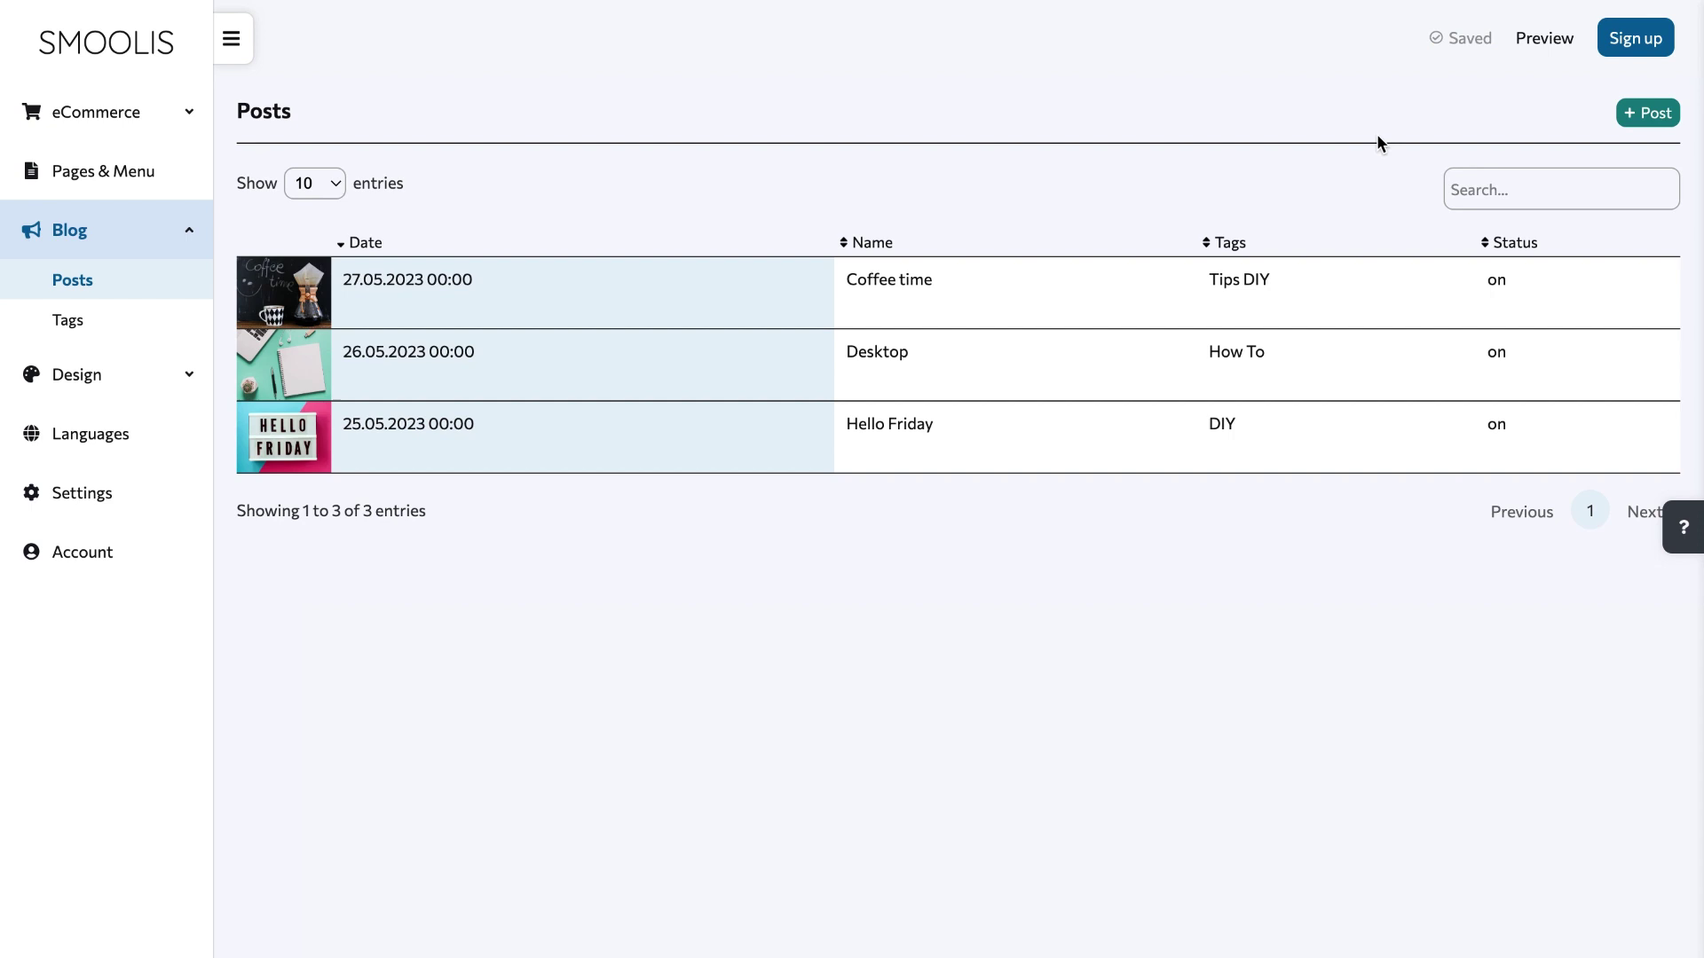
pyautogui.click(1646, 120)
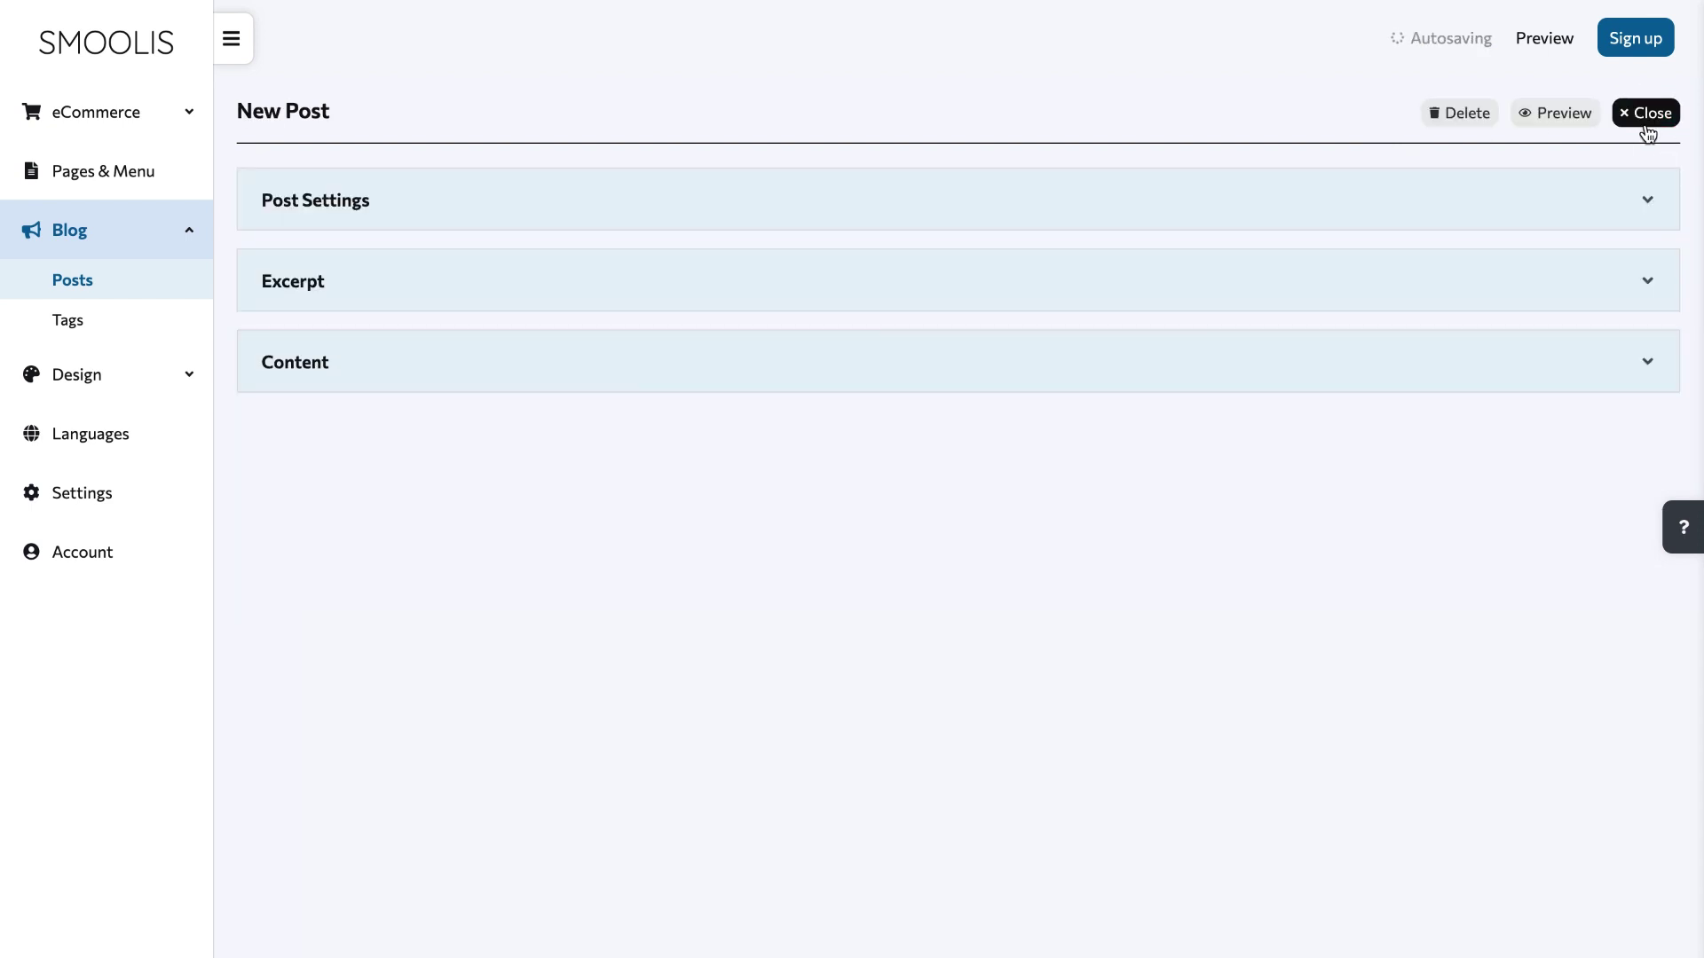
pyautogui.click(1042, 225)
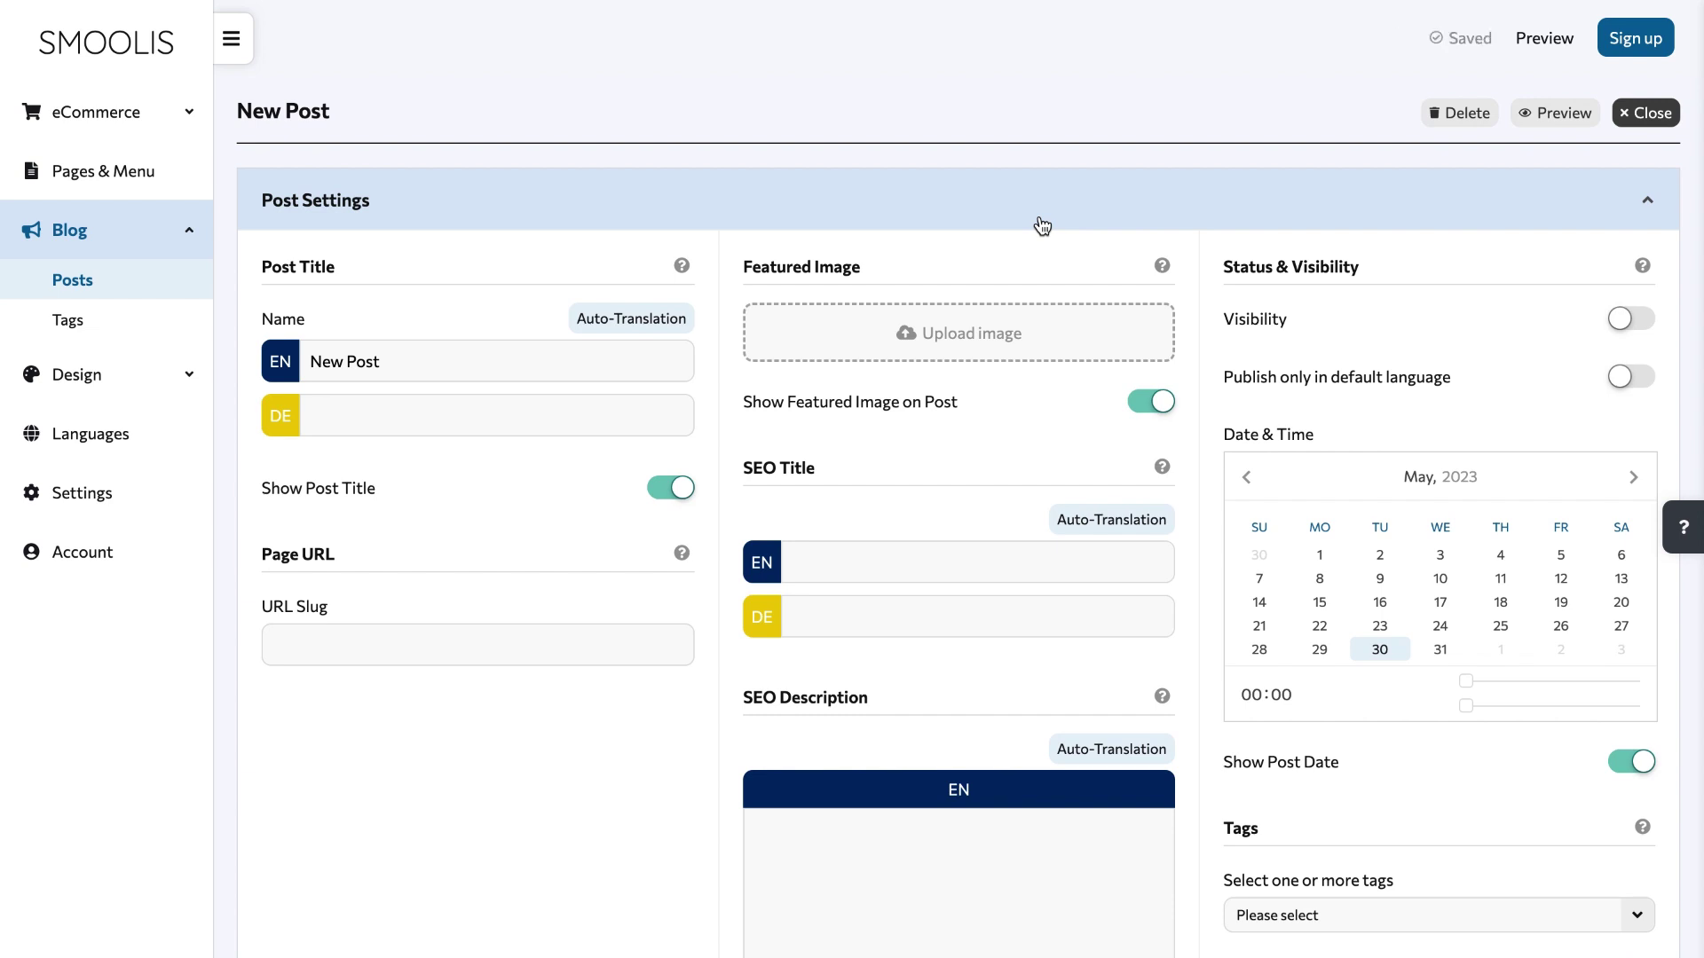
# Step: Set the English post title to "Photography" and auto-translate it into German
pyautogui.click(537, 369)
pyautogui.hotkey('ctrl', 'a')
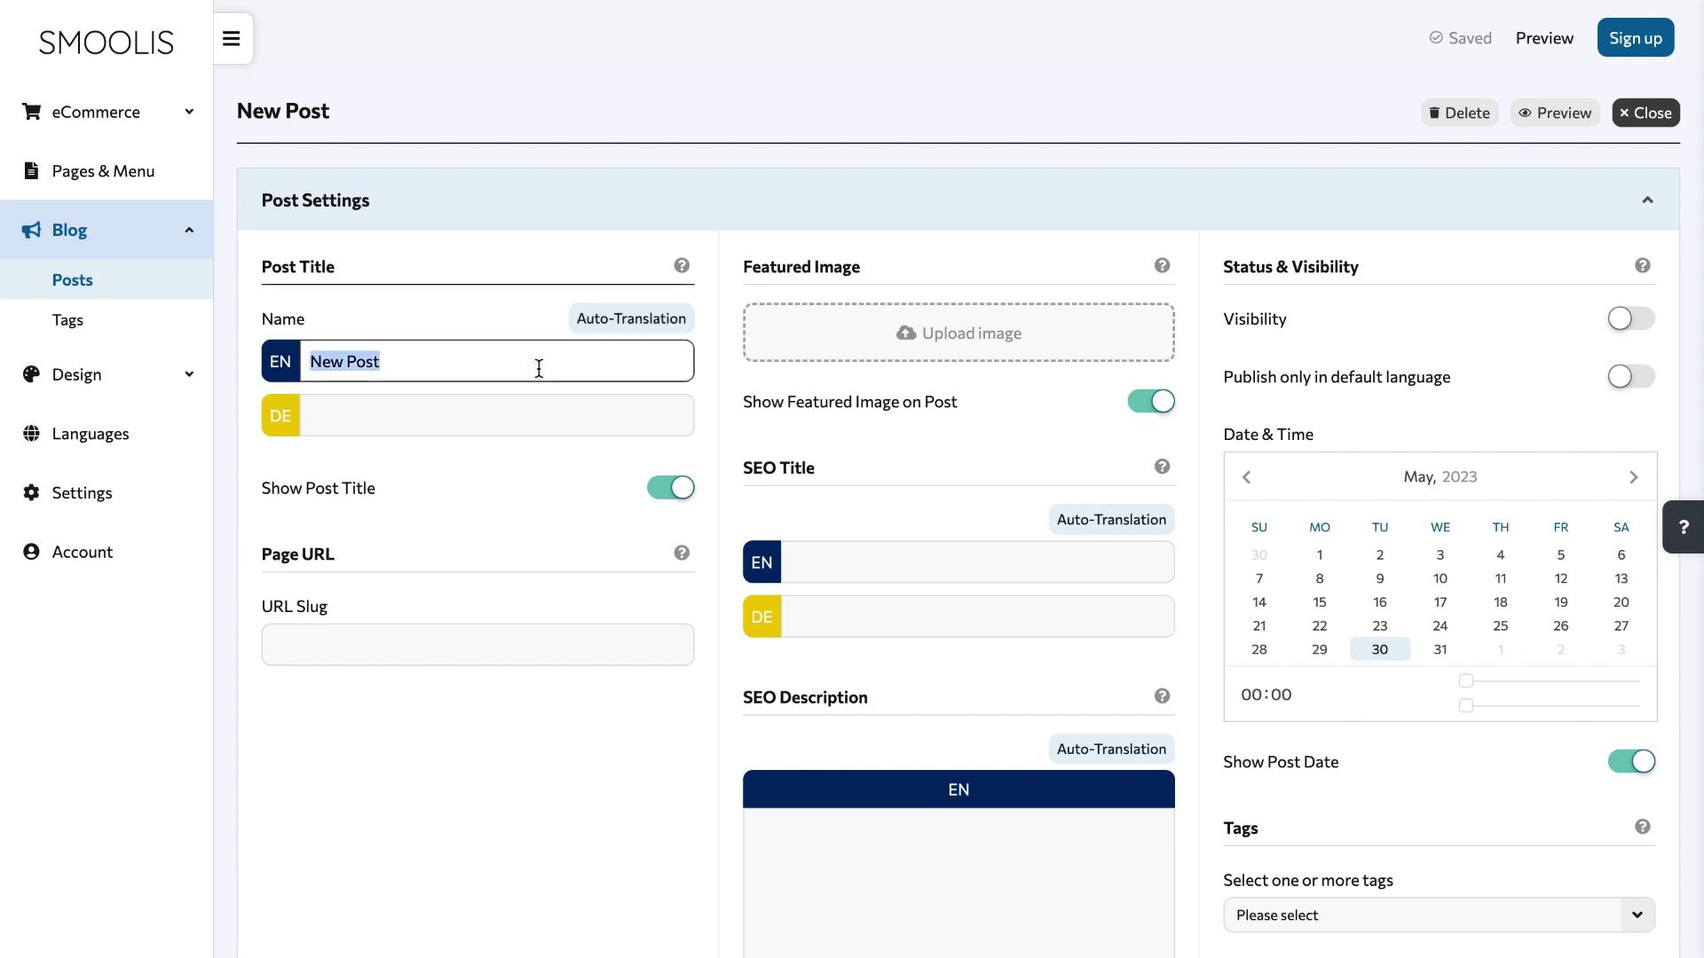
pyautogui.write('Photography')
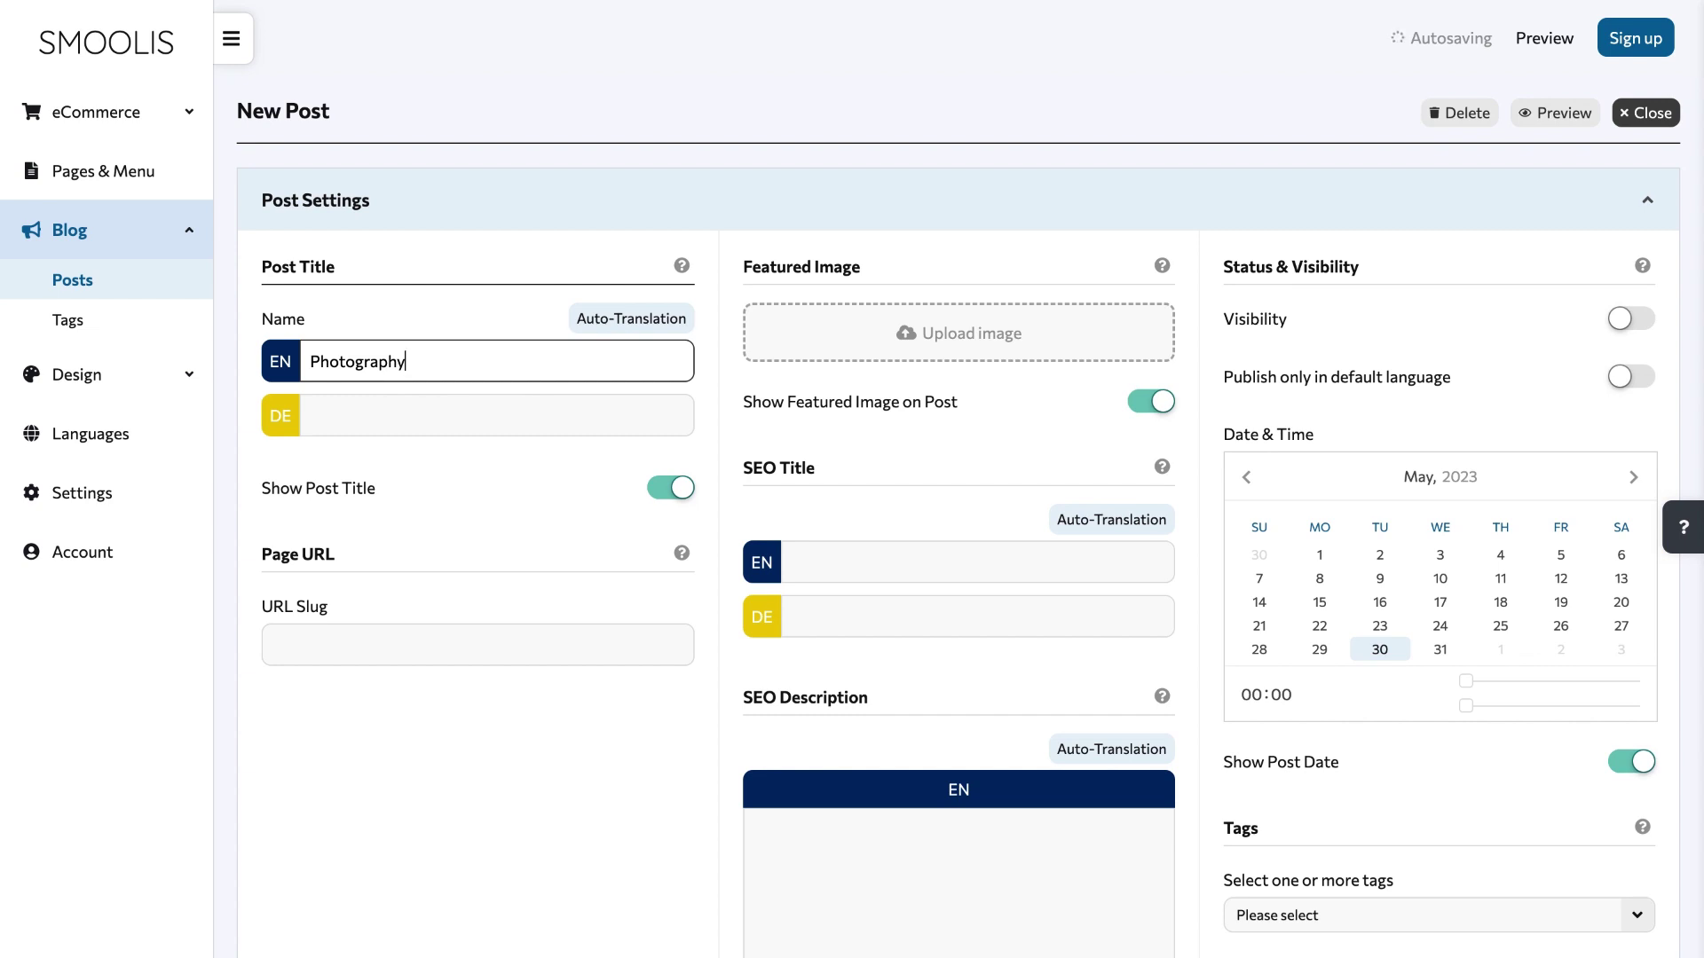
pyautogui.click(643, 330)
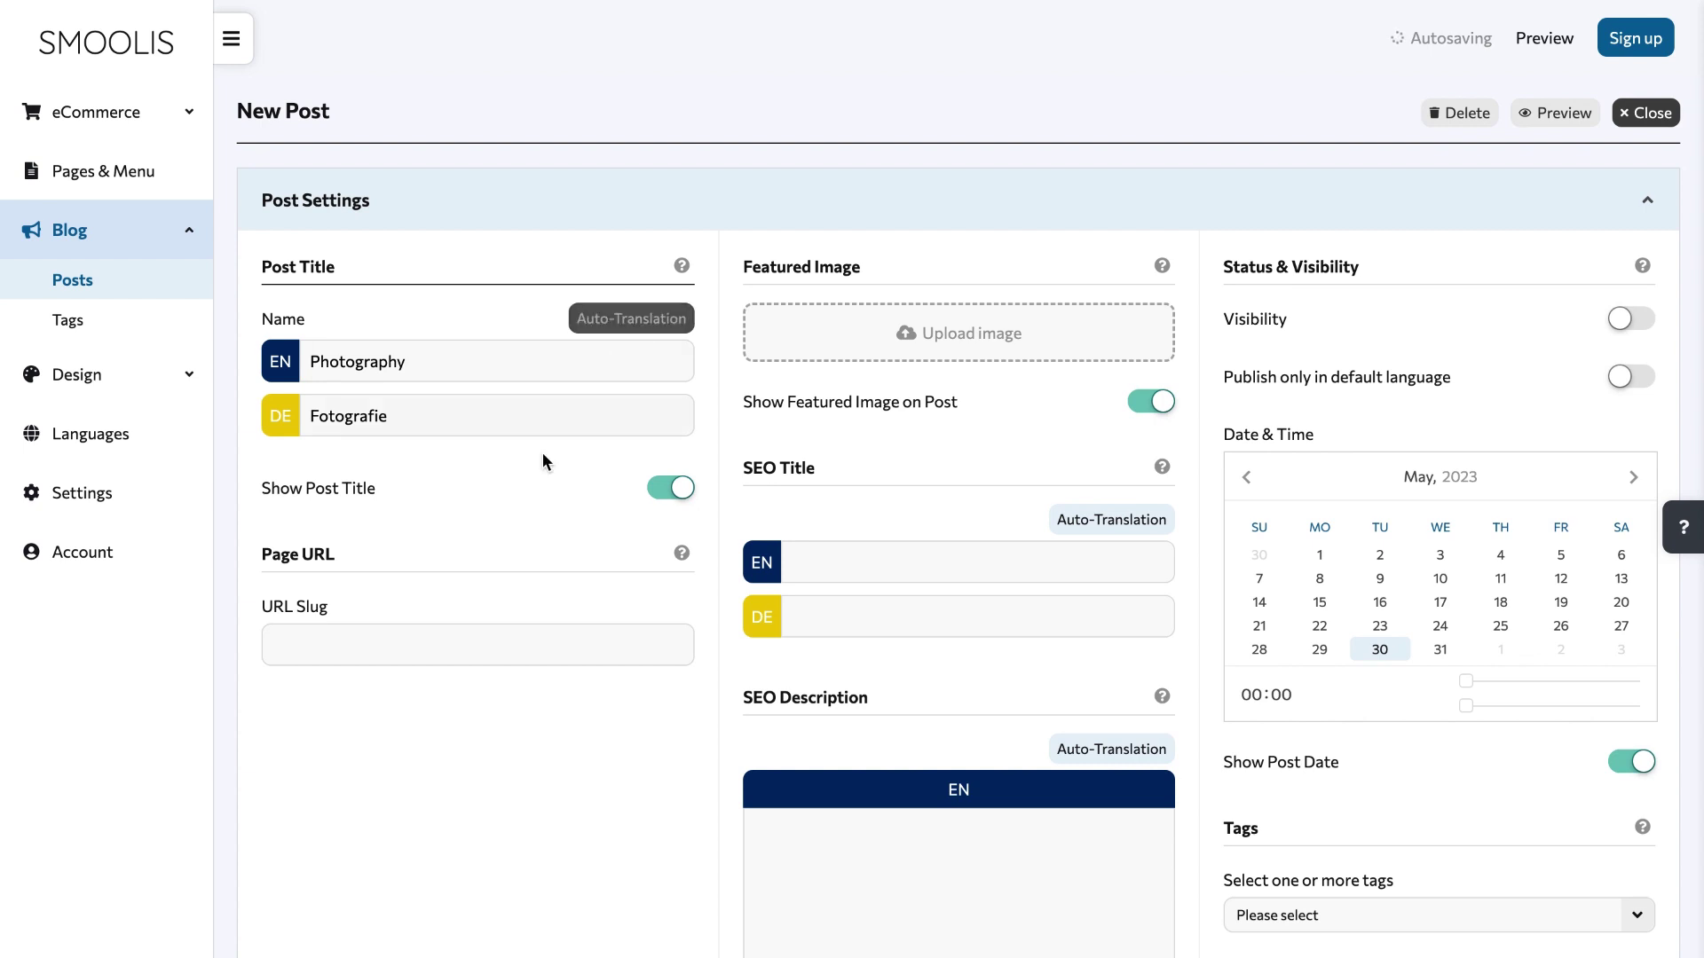
# Step: Set the post's URL slug to "photography"
pyautogui.click(473, 649)
pyautogui.write('photograph')
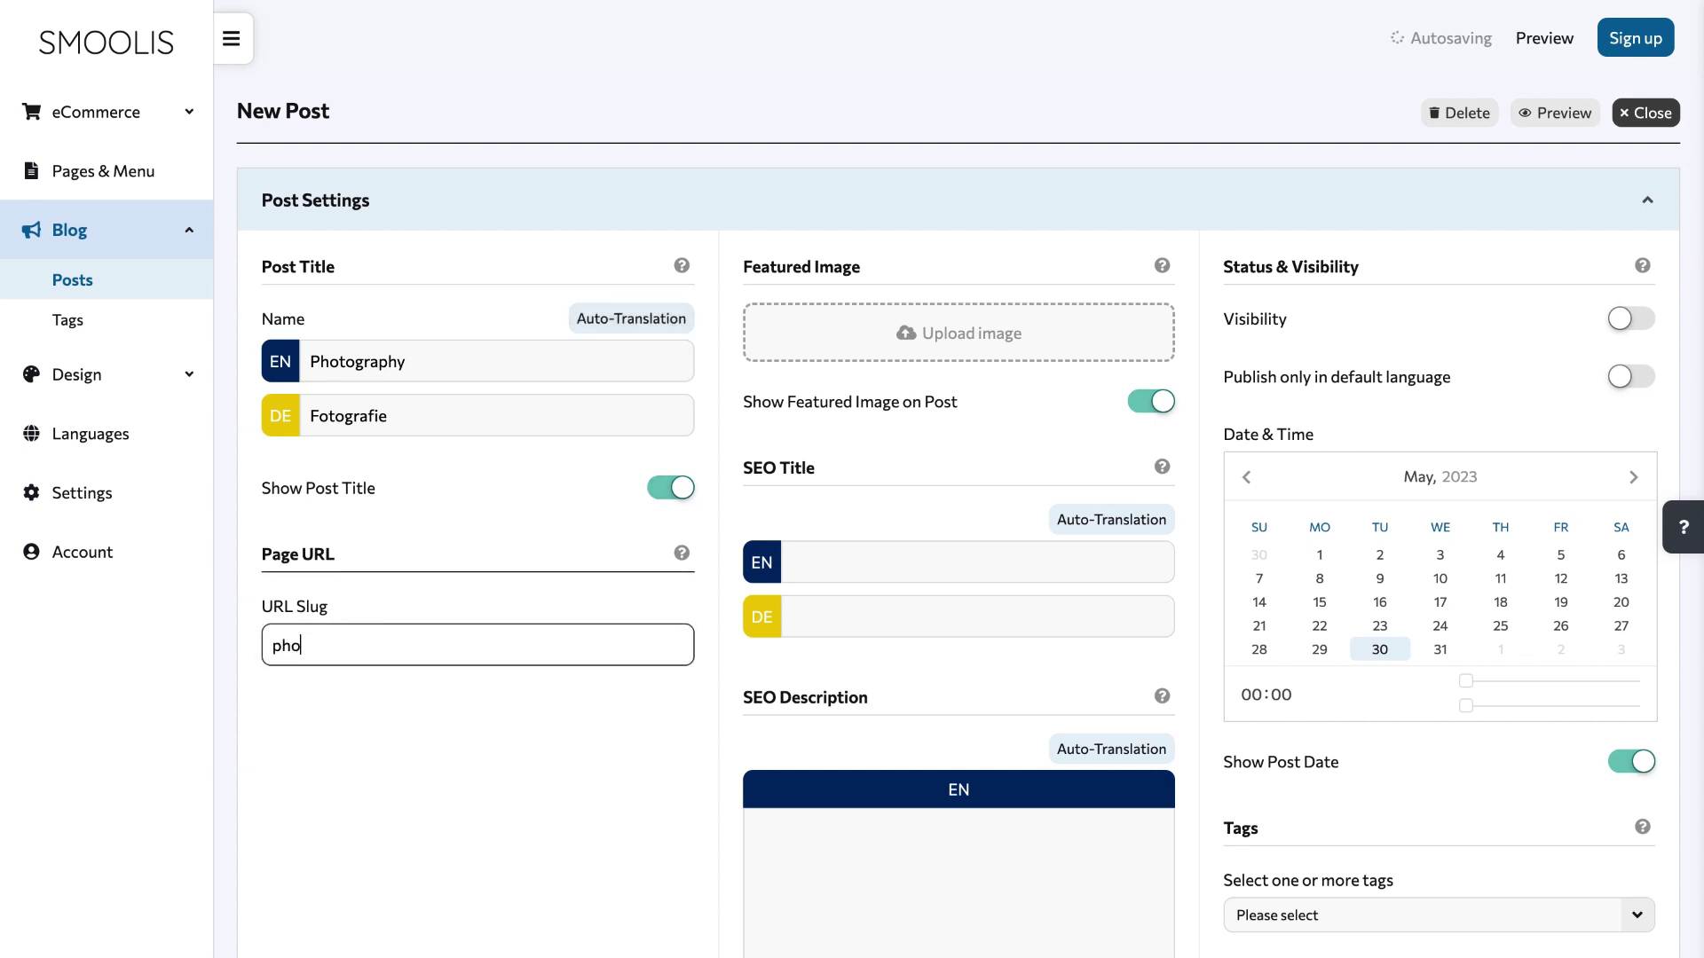
pyautogui.write('y')
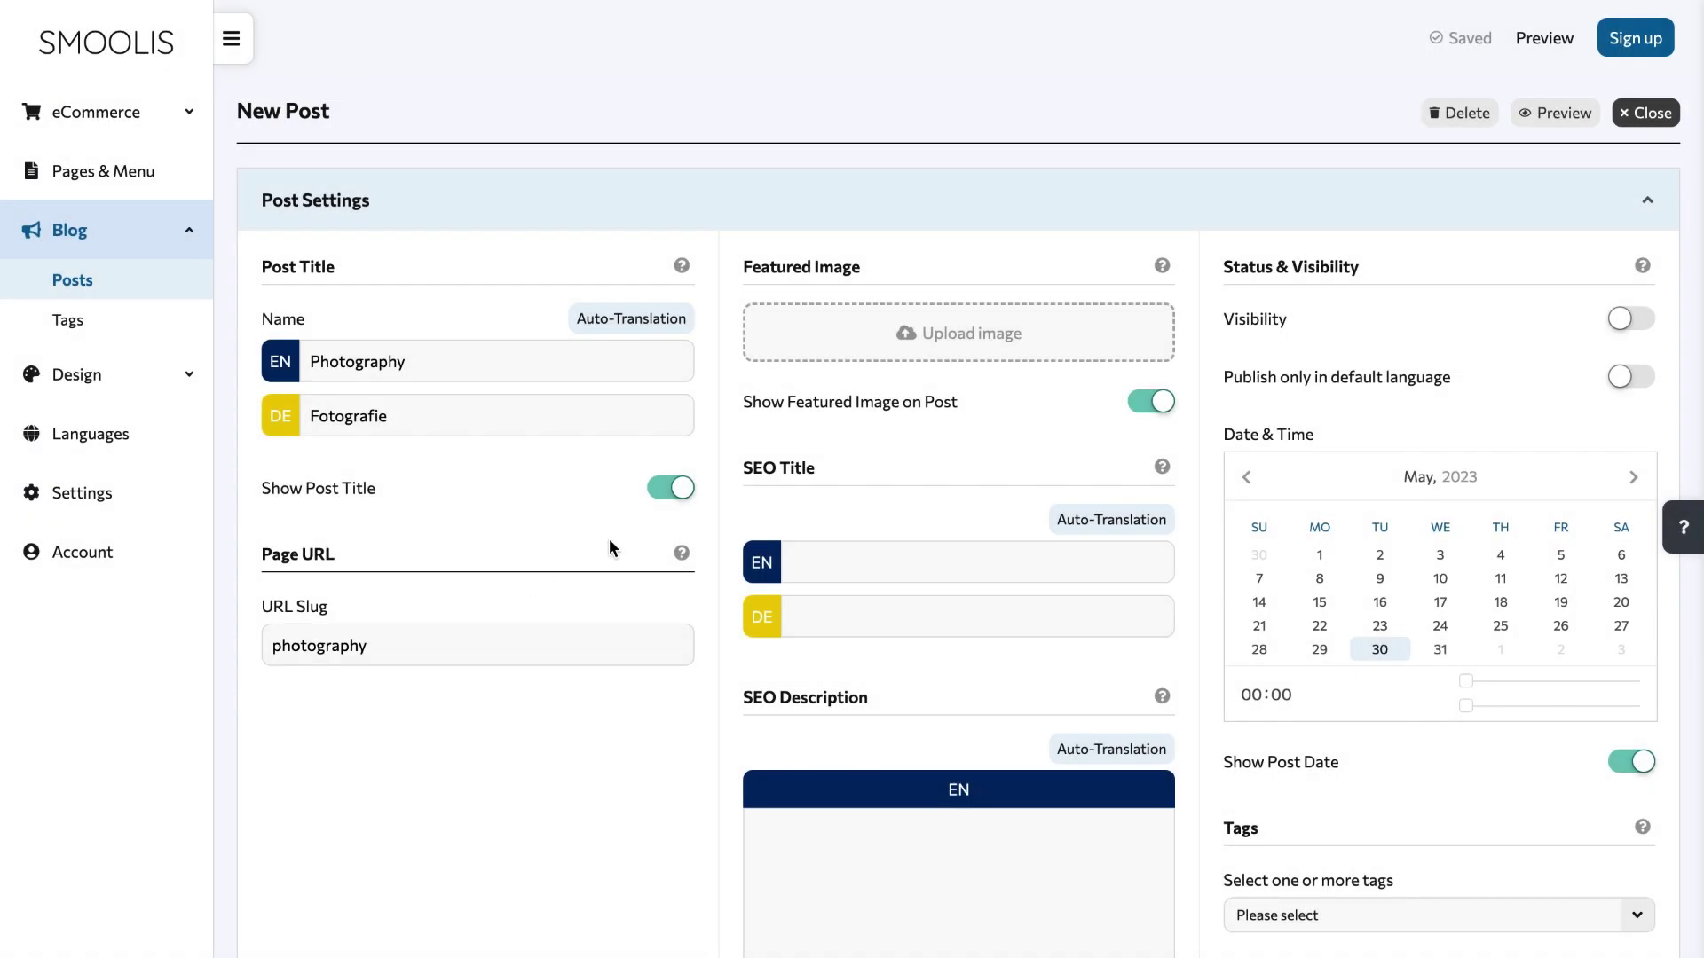
# Step: Upload "photography 16.49.57.jpeg" from the Desktop as the featured image, labelled "Camera" in English and "Fotokamera" in German
pyautogui.click(866, 345)
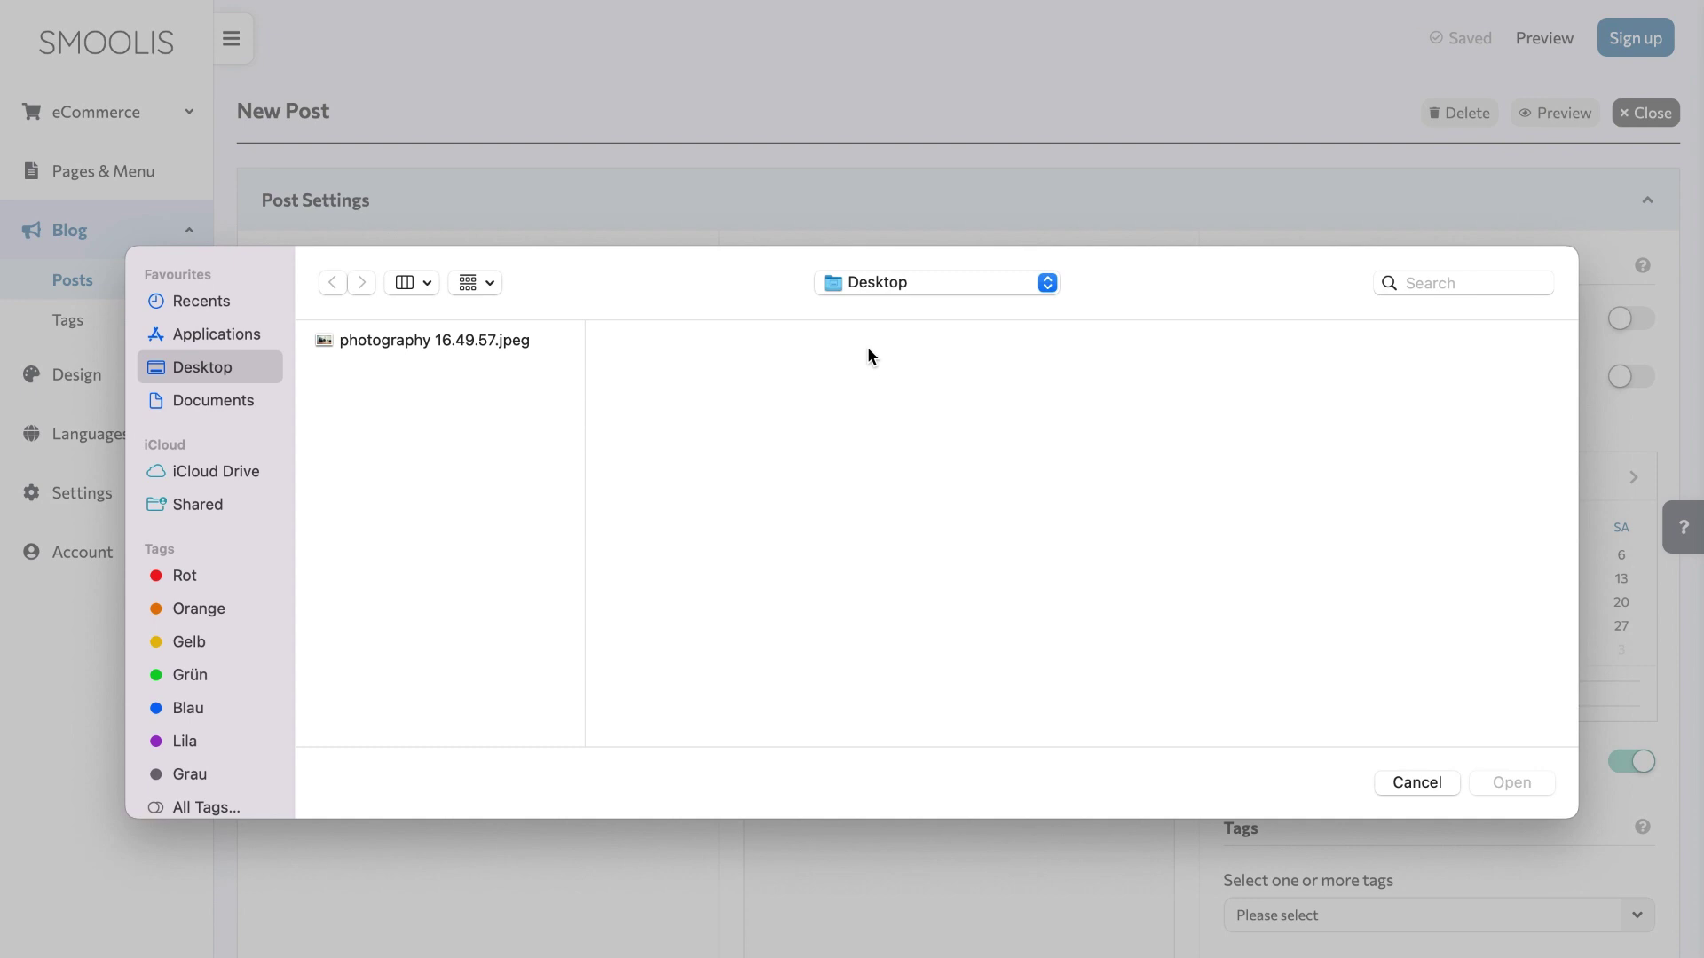
pyautogui.doubleClick(445, 342)
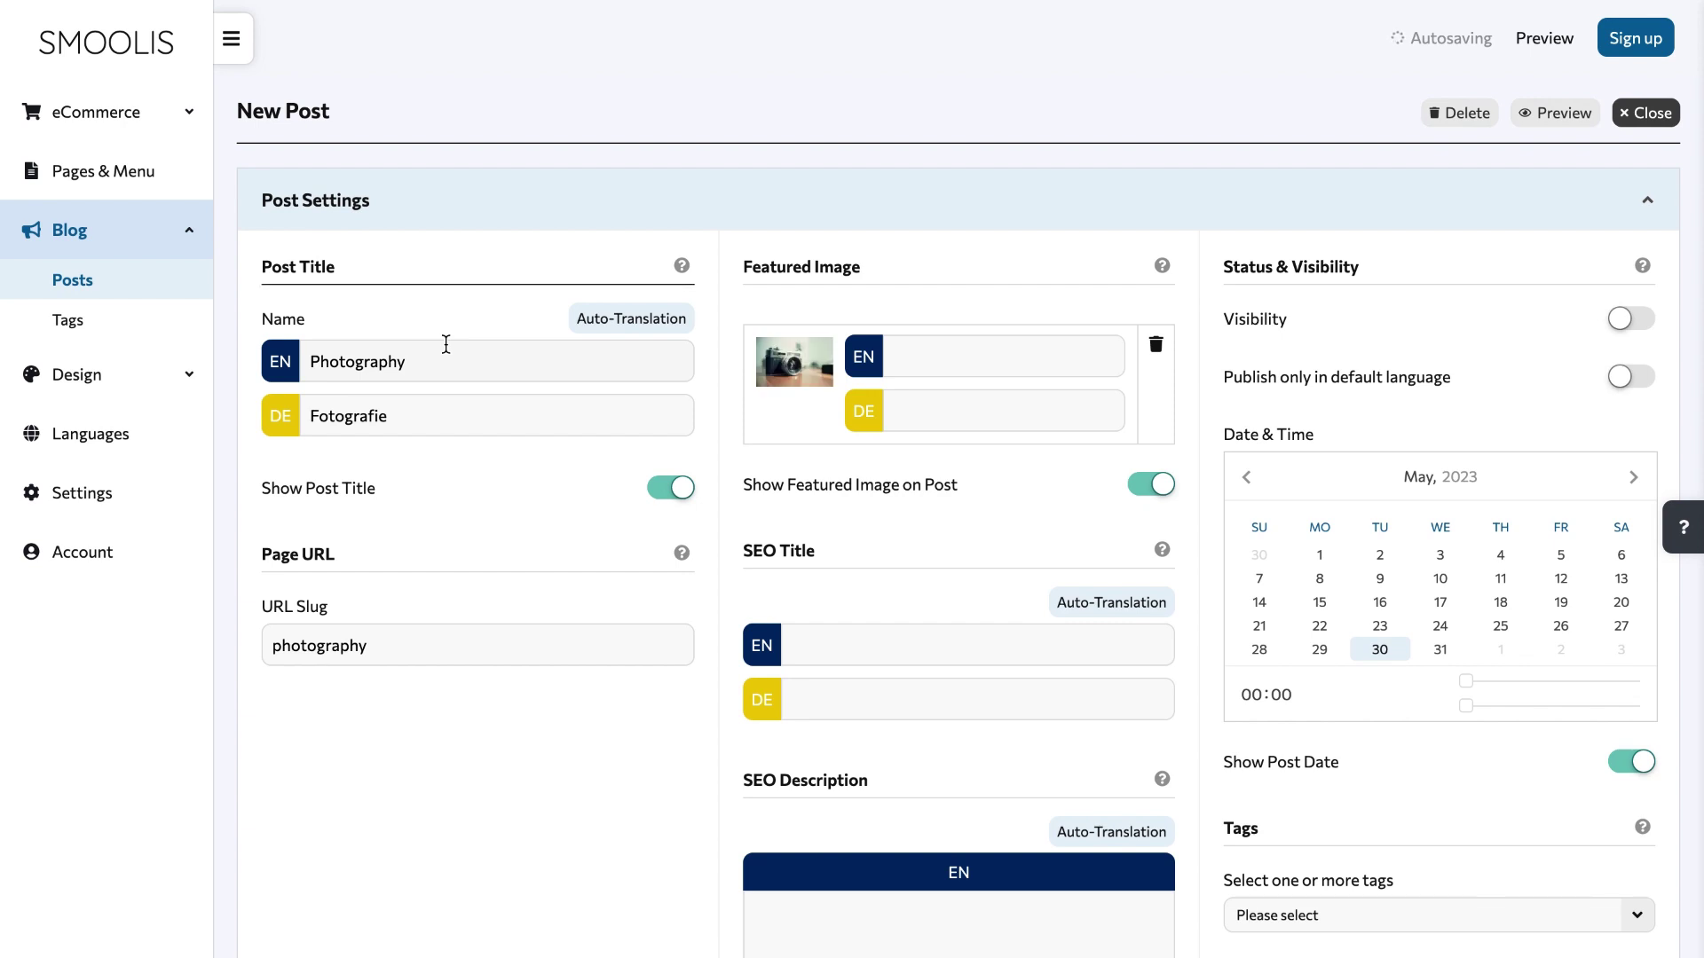
pyautogui.click(953, 352)
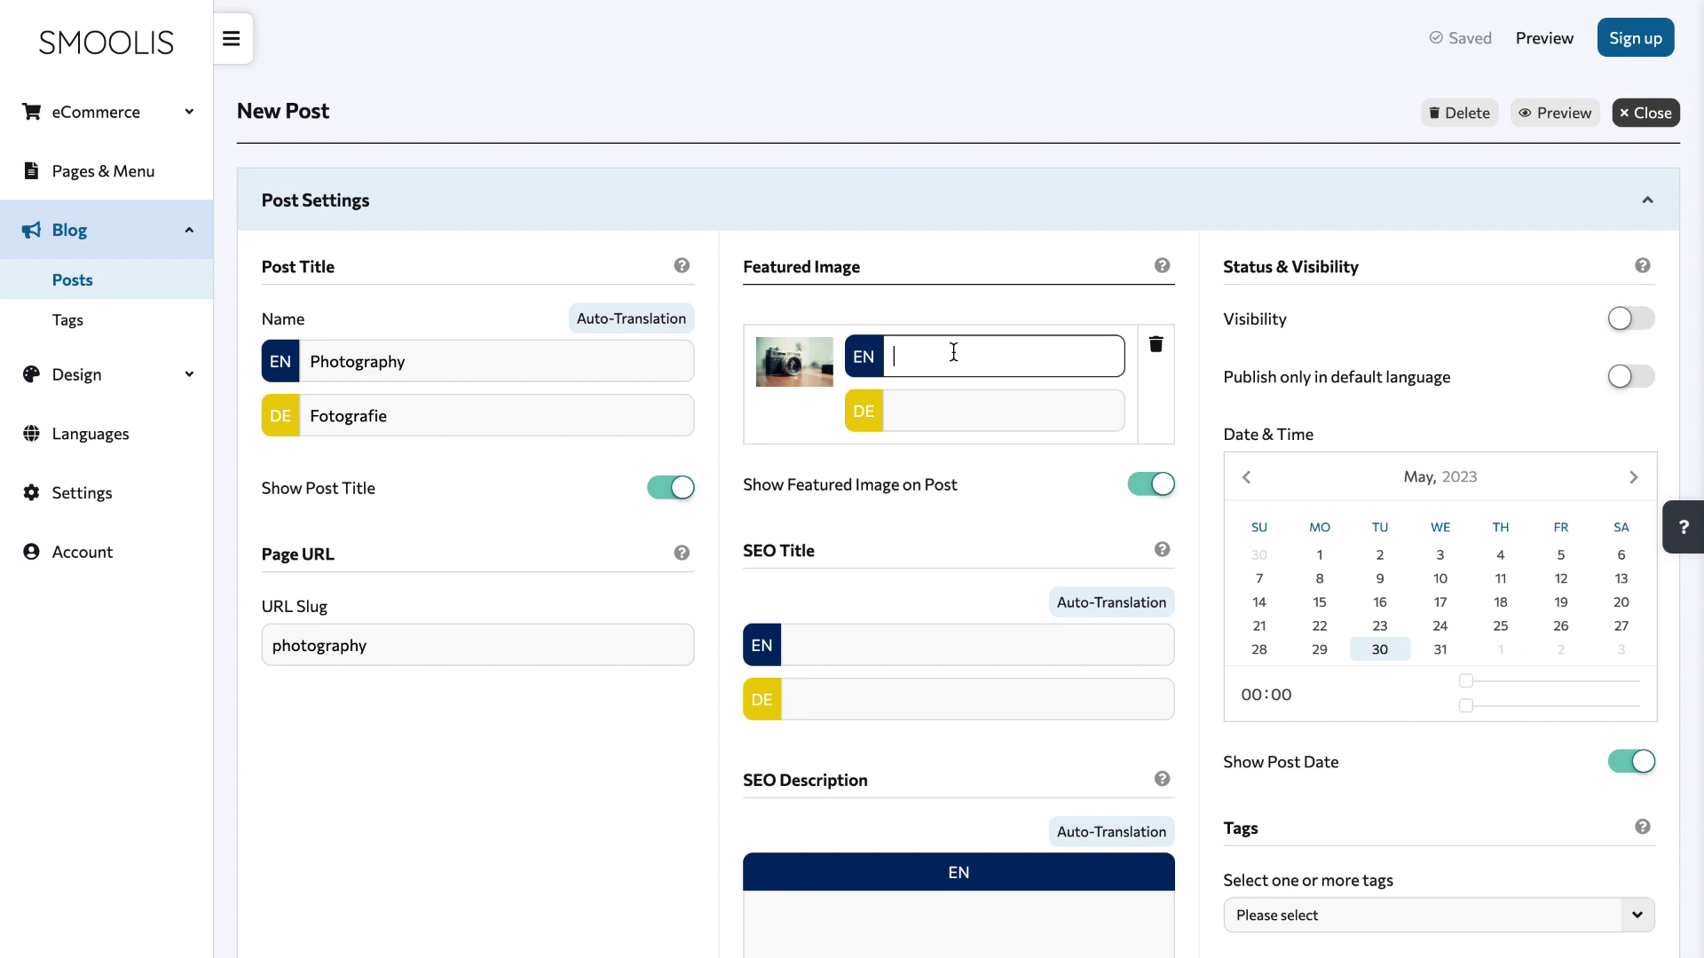
pyautogui.write('Camera')
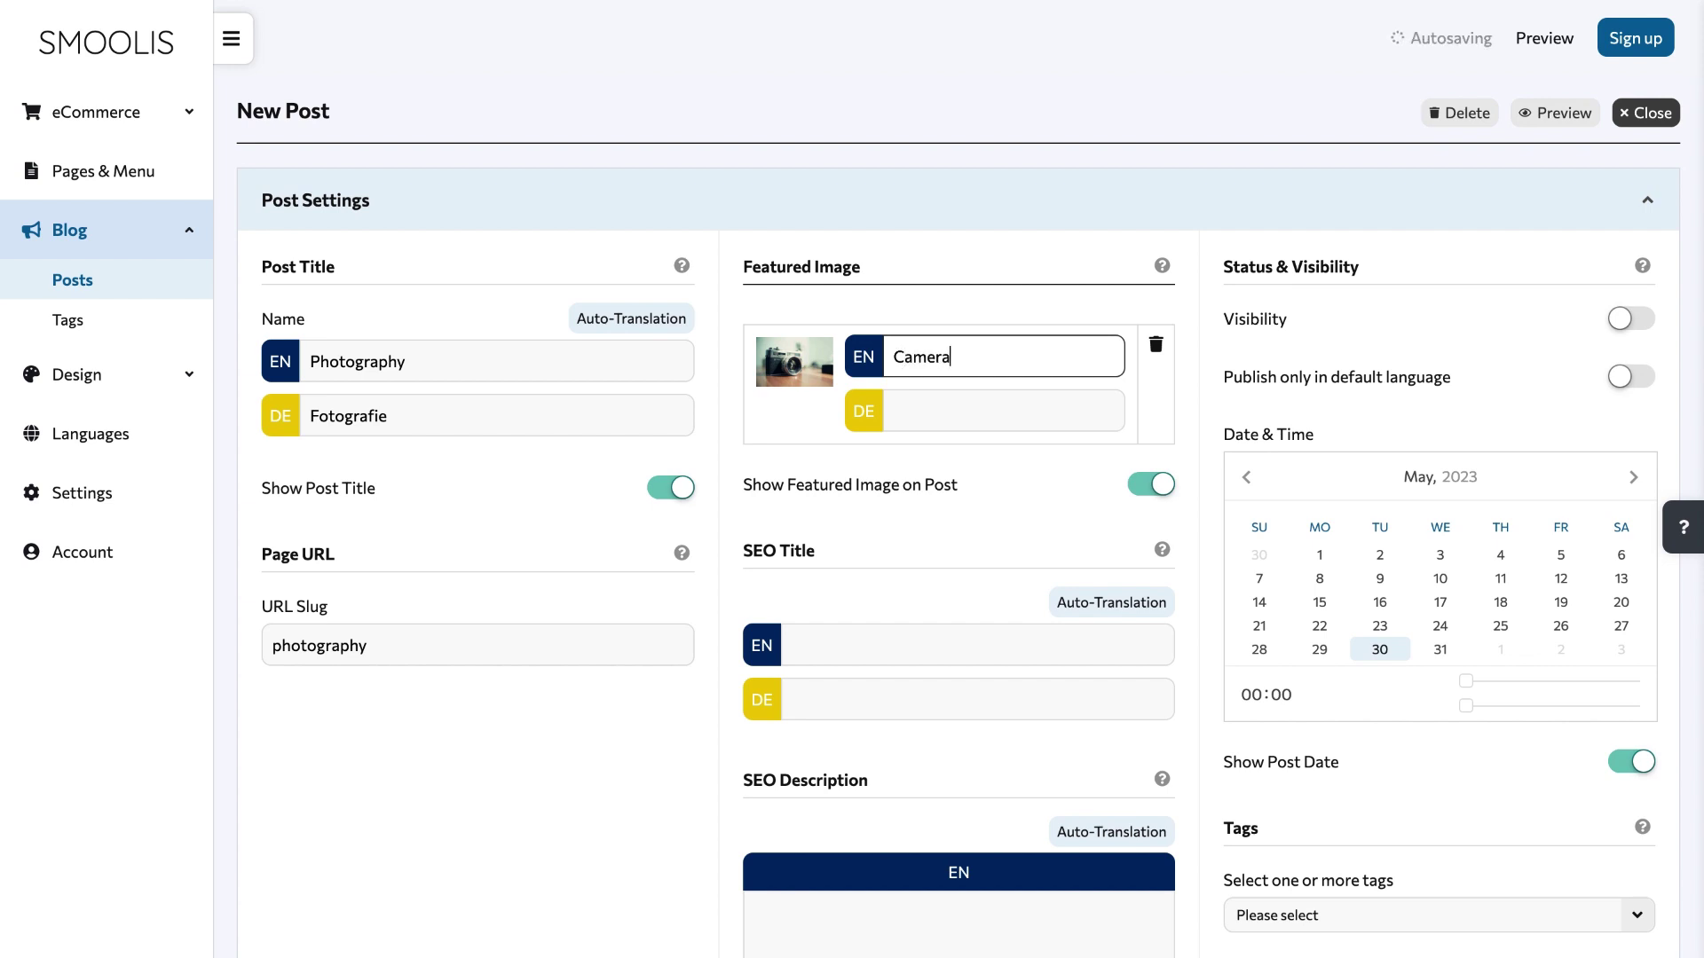
pyautogui.click(1003, 411)
pyautogui.write('Fot')
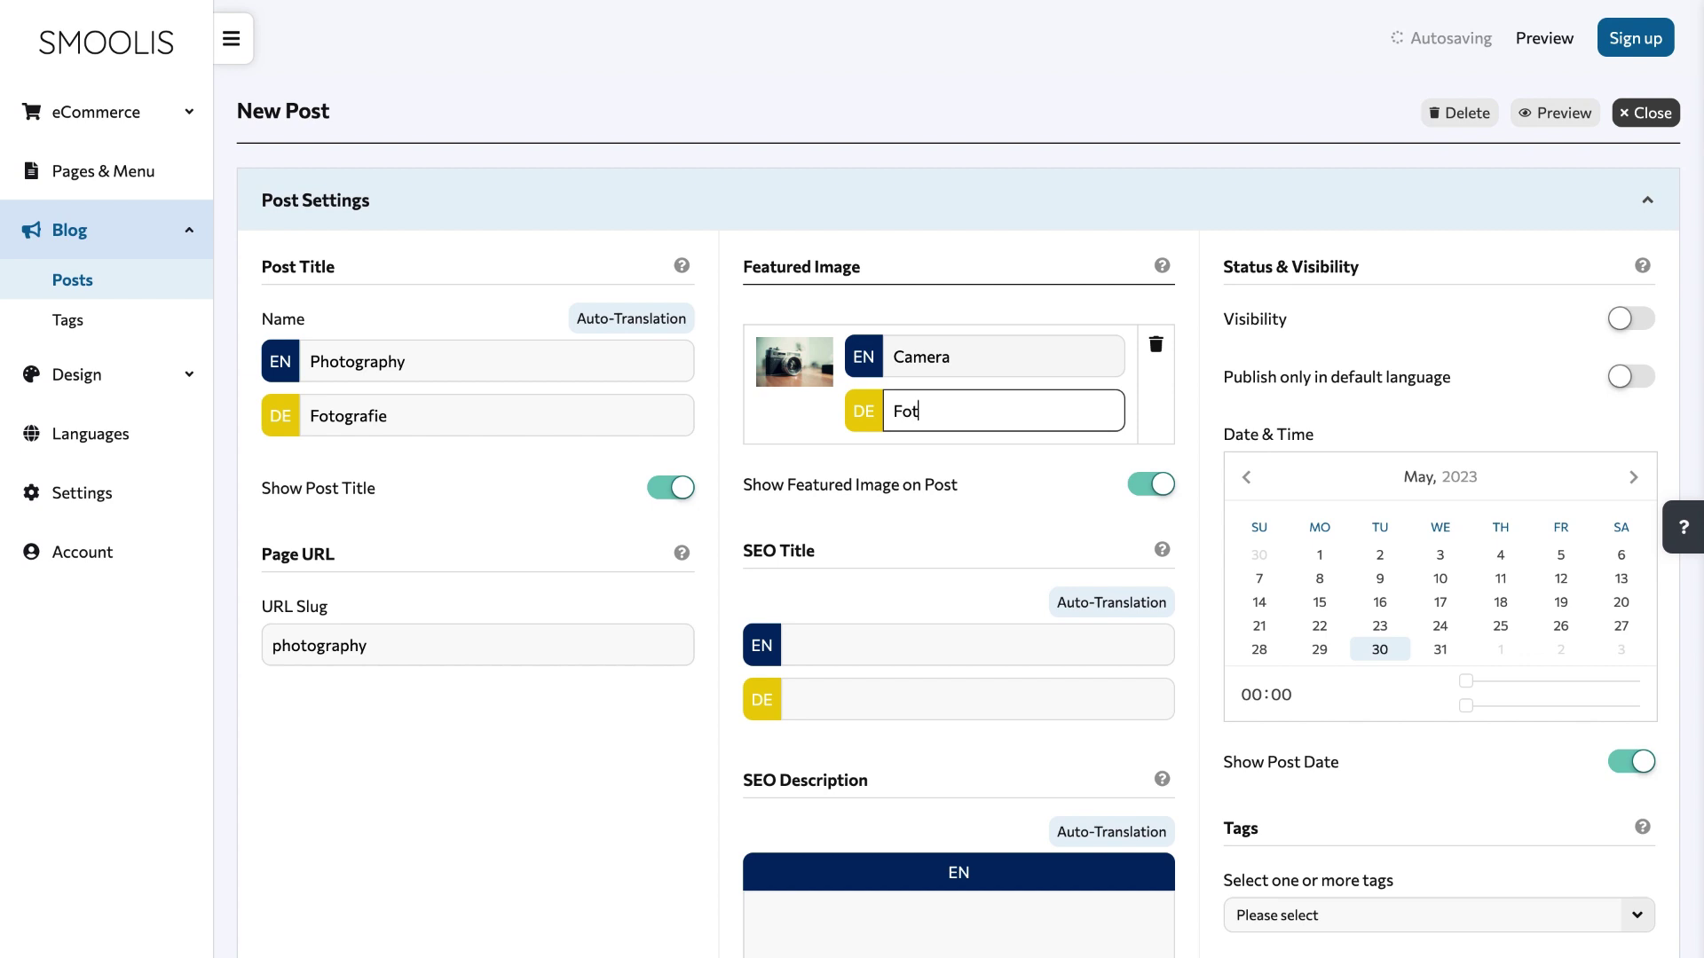
pyautogui.write('okamera')
# Step: Set the English SEO title to "Photography" and auto-translate it into German
pyautogui.click(896, 638)
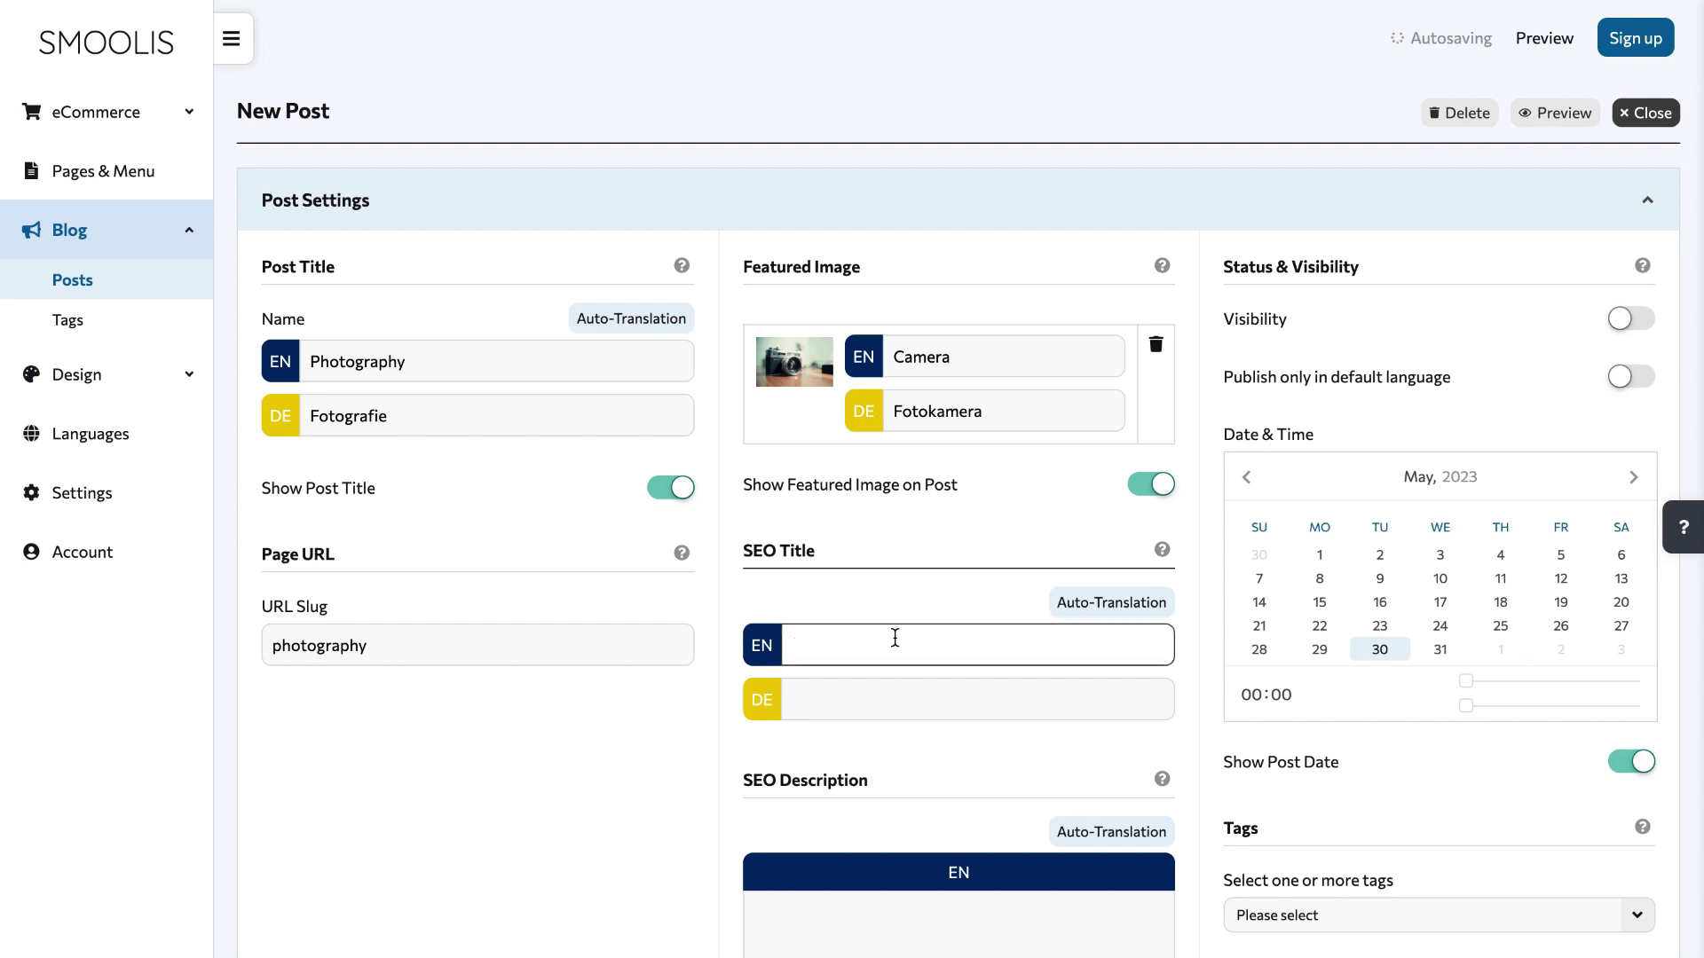
pyautogui.write('Photography')
pyautogui.click(1079, 611)
# Step: Fill the English SEO description with the sample text starting "The European languages are members of the same family" and auto-translate it into German
pyautogui.scroll(-6, 1082, 614)
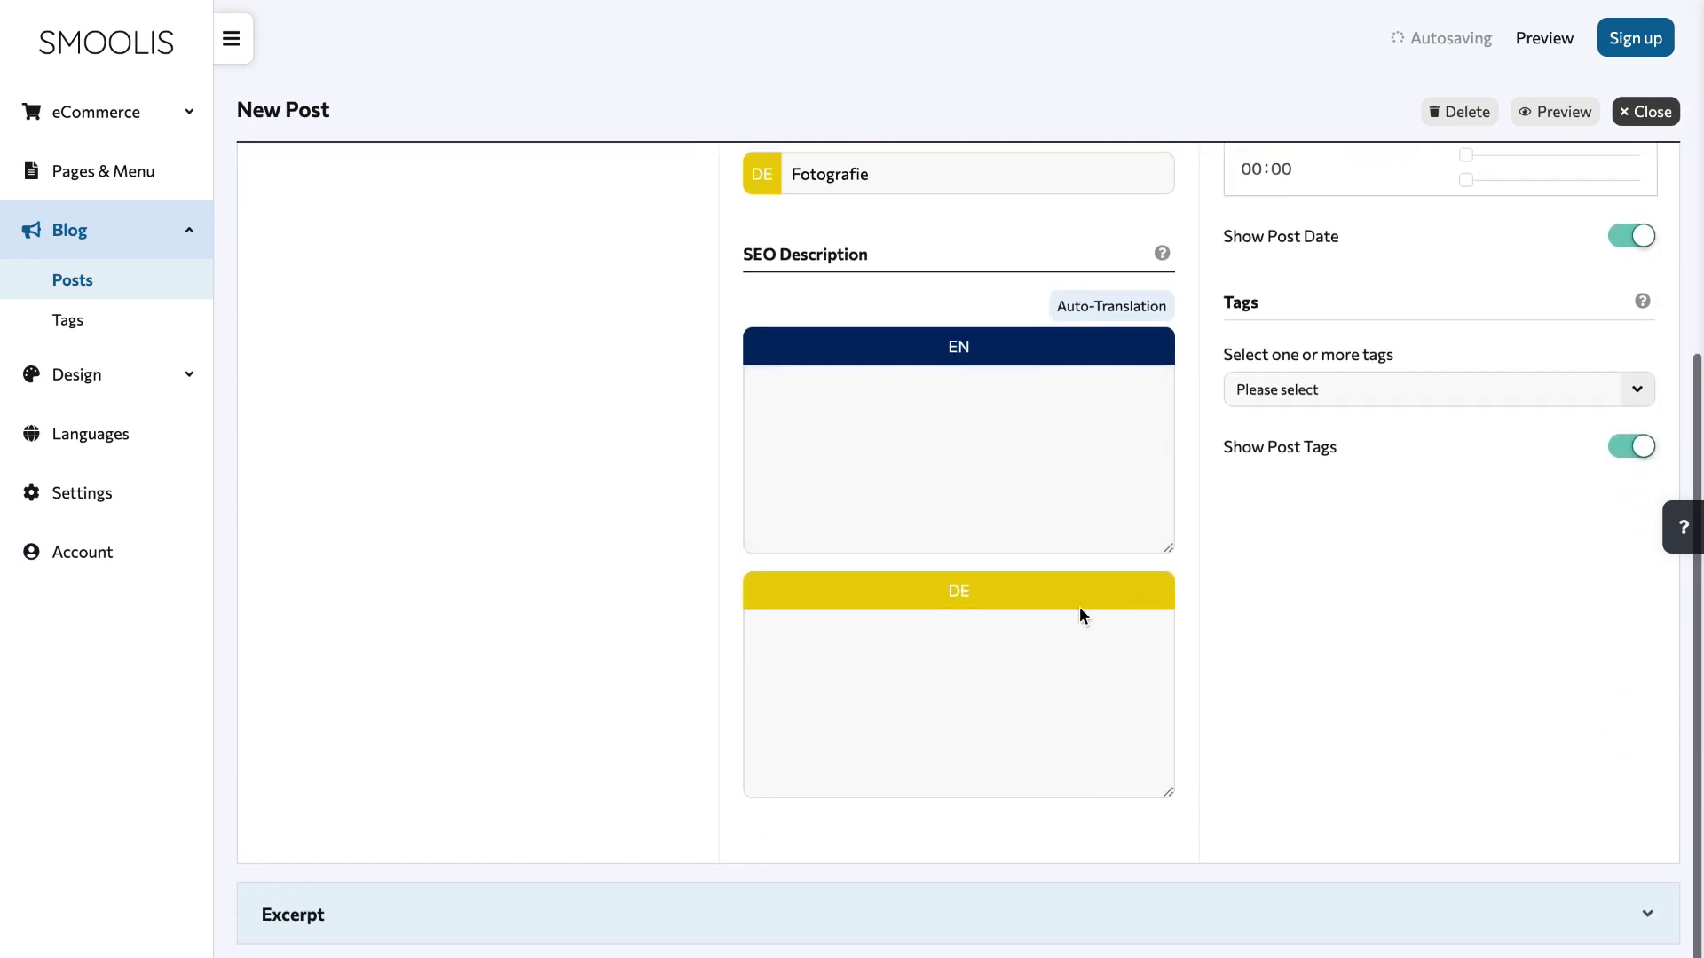
pyautogui.click(879, 442)
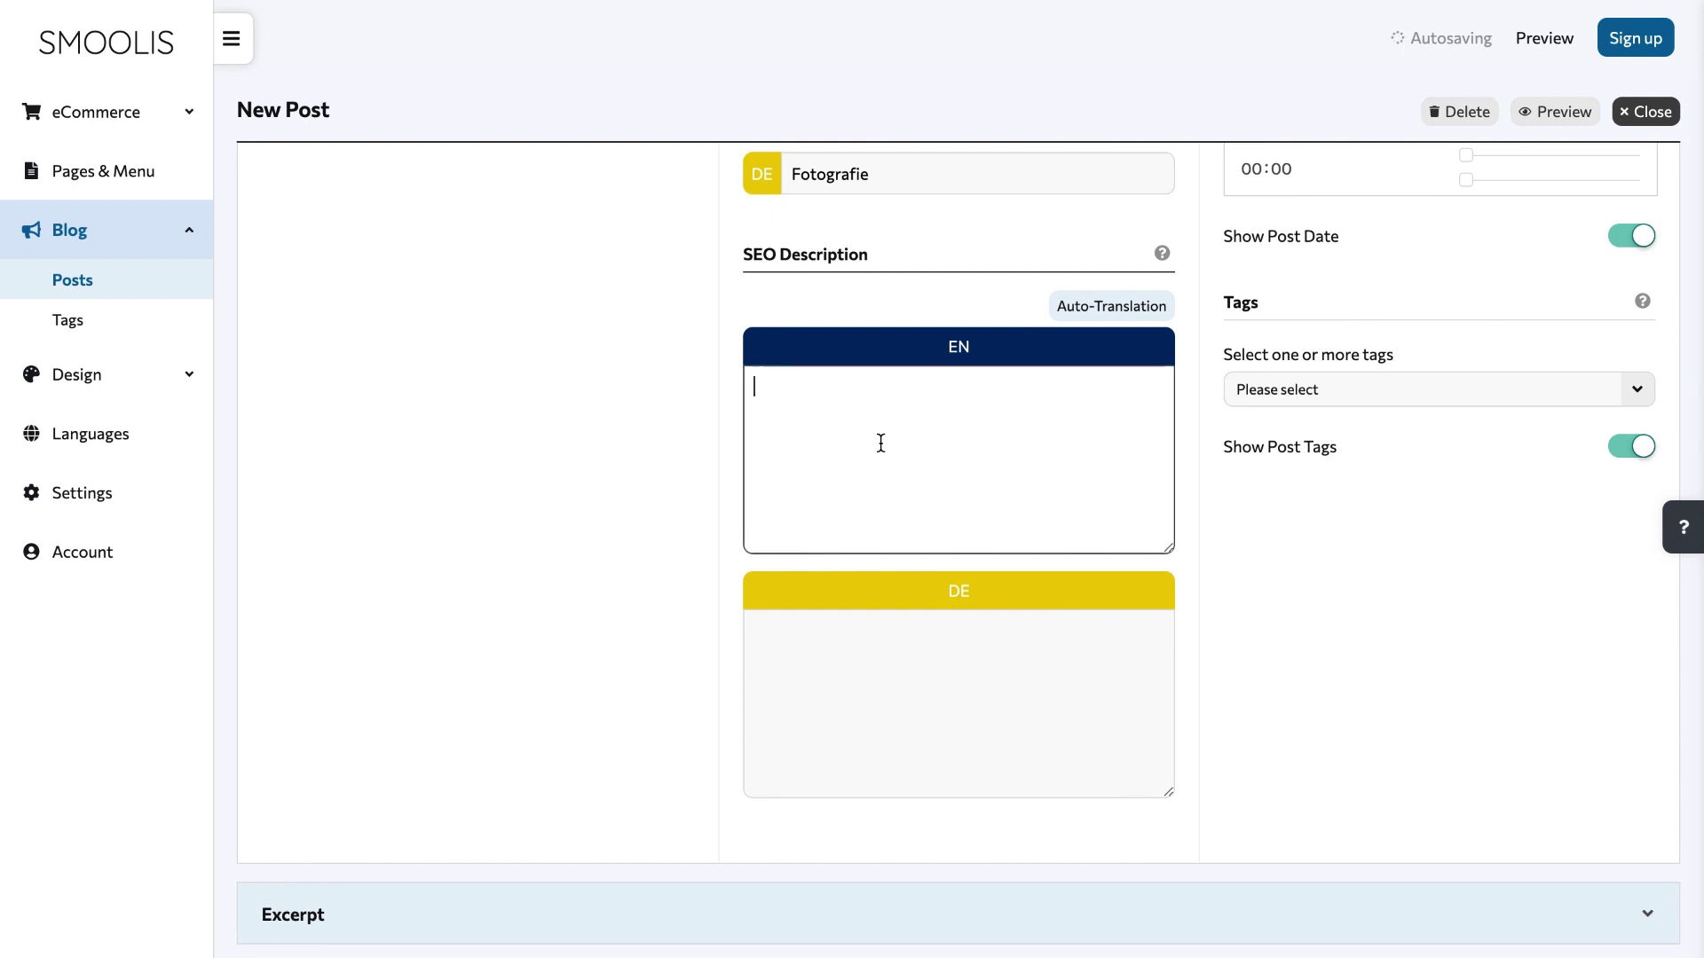
pyautogui.write('The European languages are members of the same family. Their separate existence is a myth. For science, music, sport, etc, Europe uses the same vocabulary.')
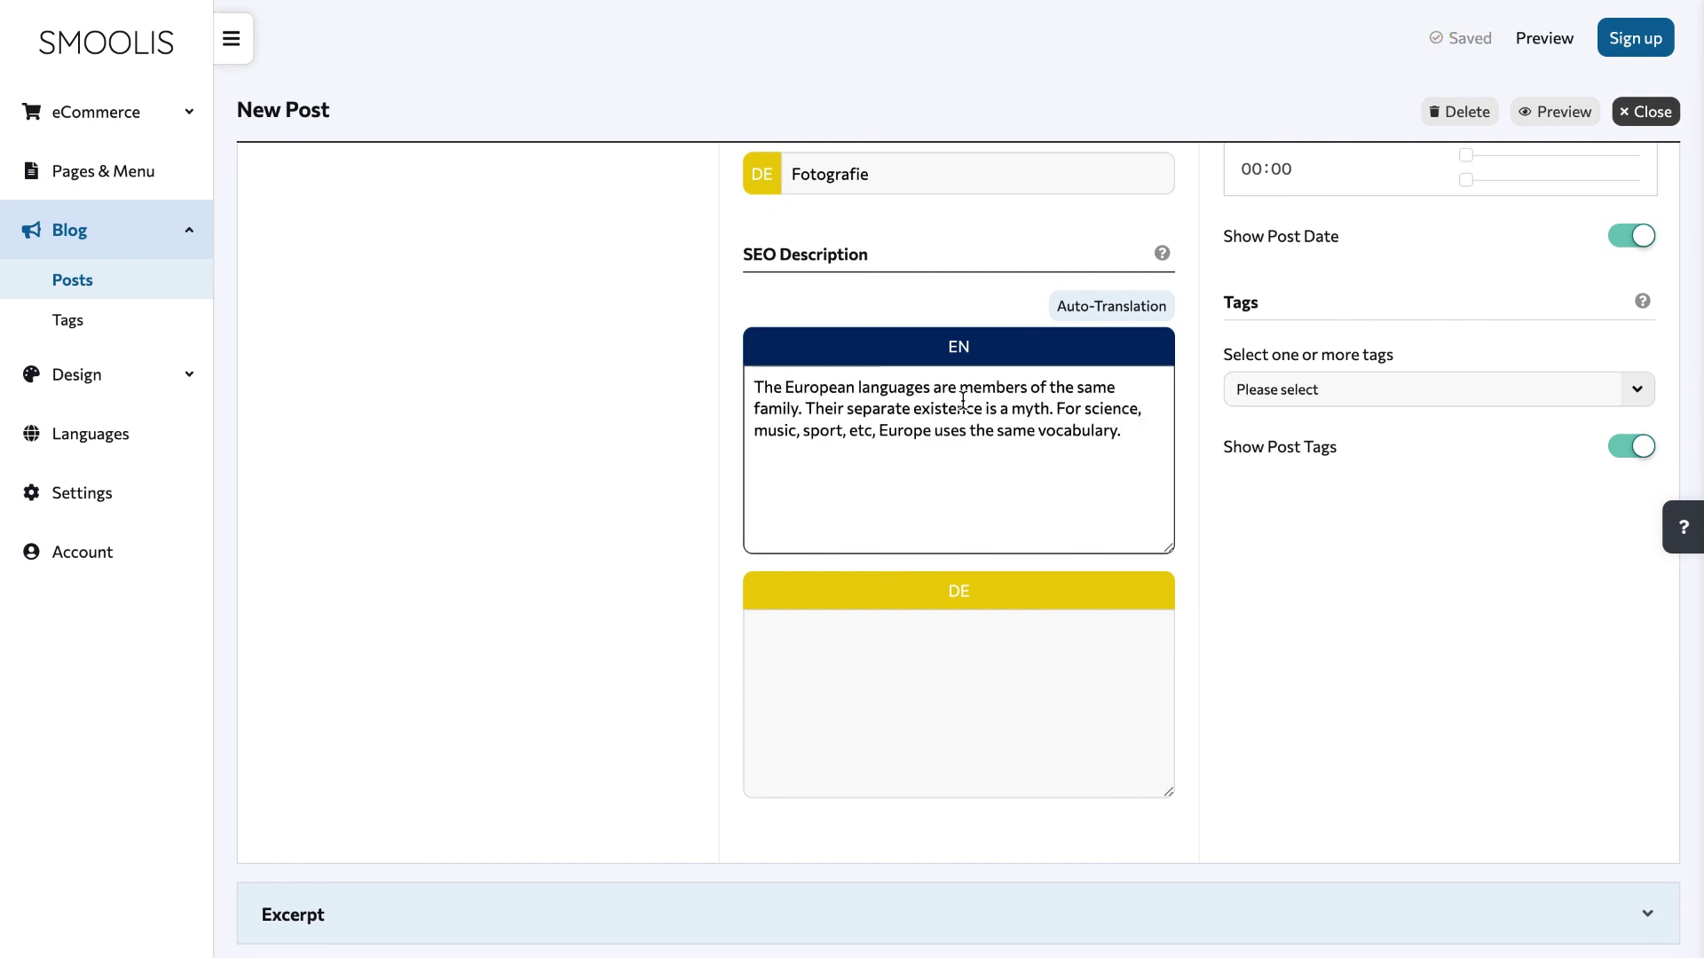
pyautogui.click(1085, 311)
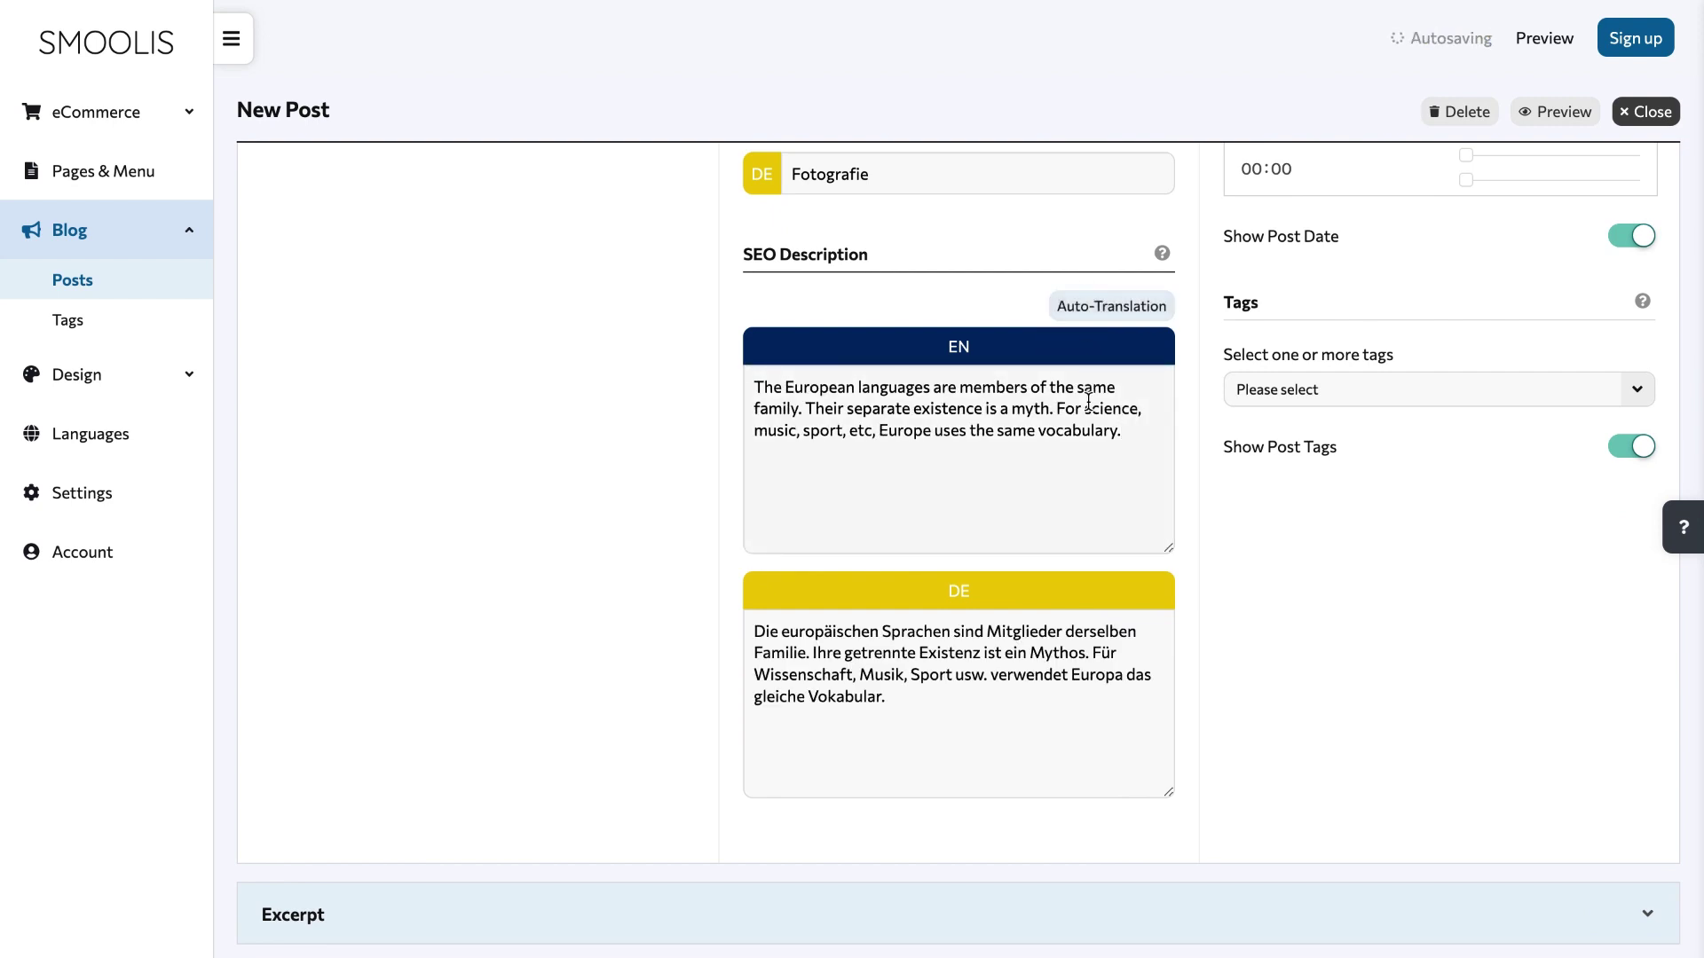
# Step: Turn on the post's visibility and set its date to 31 May 2023
pyautogui.scroll(6, 1088, 401)
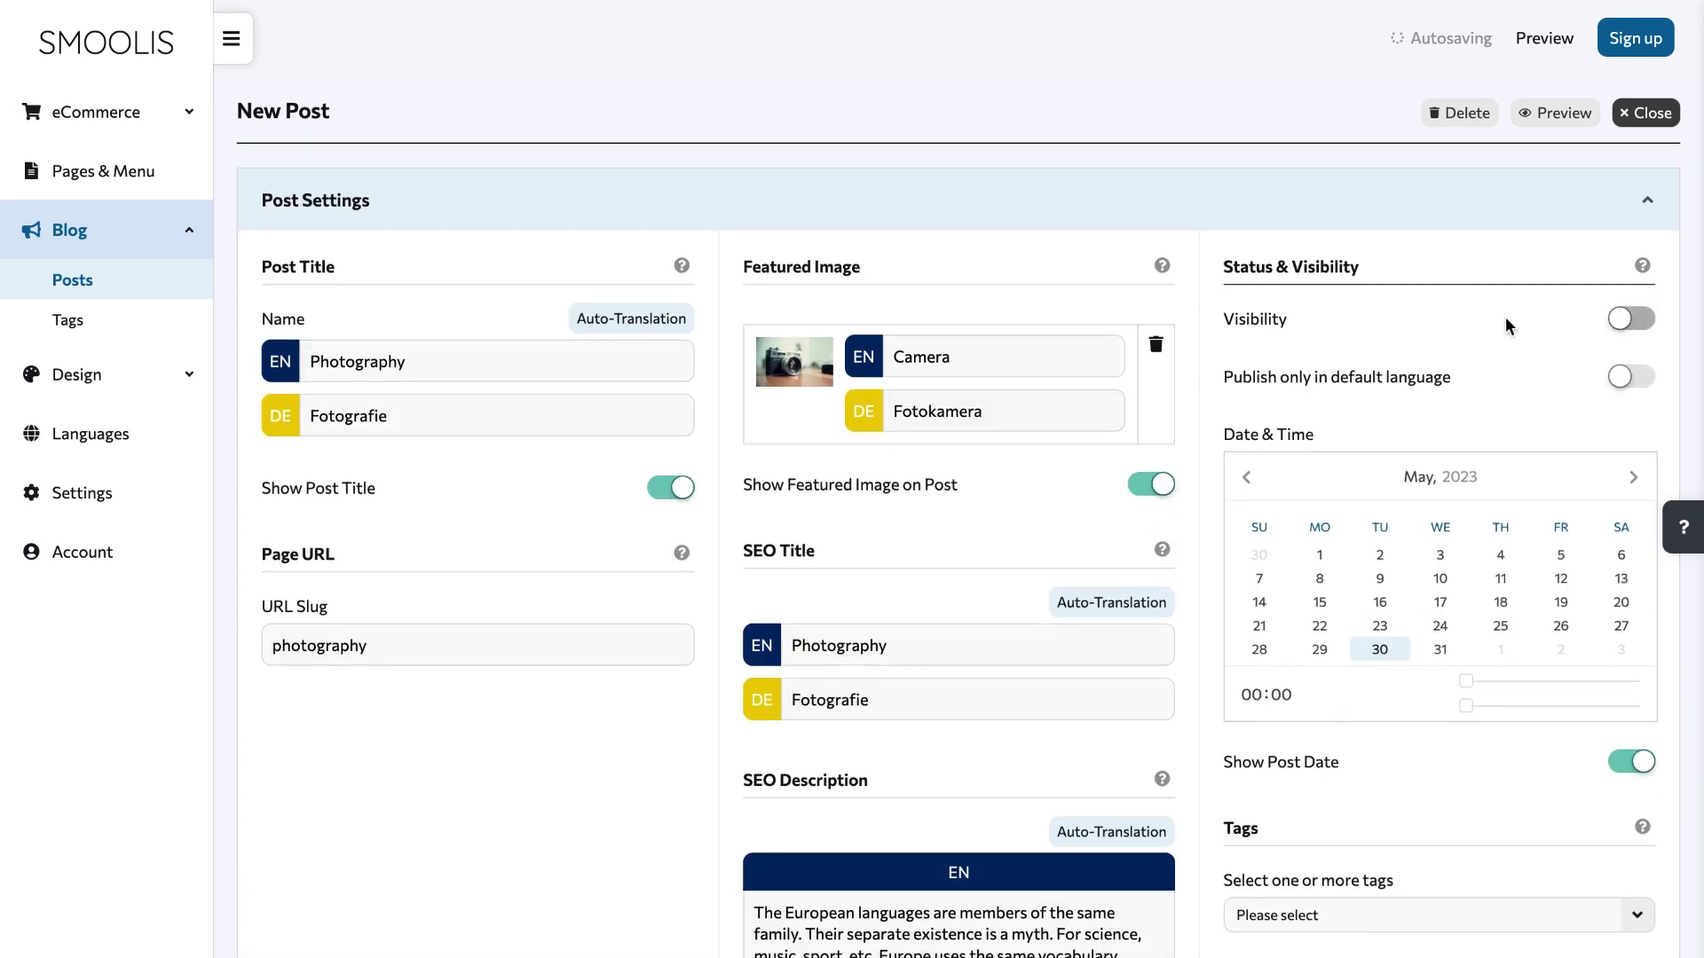
pyautogui.click(1615, 319)
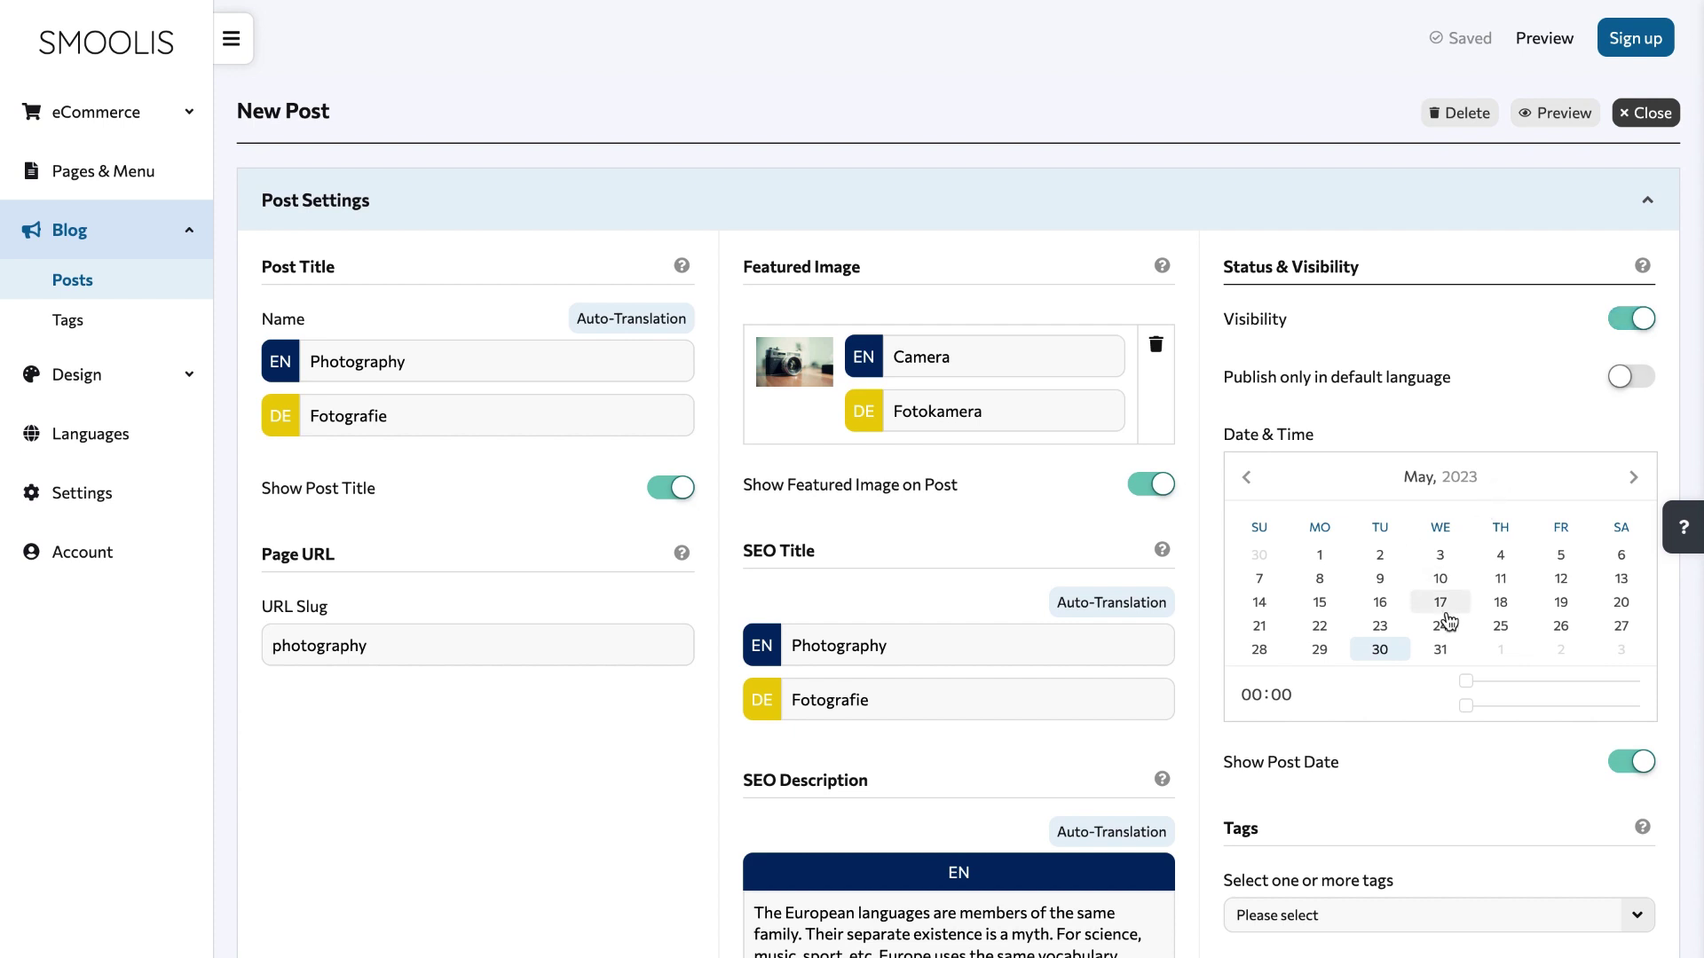
pyautogui.click(1440, 650)
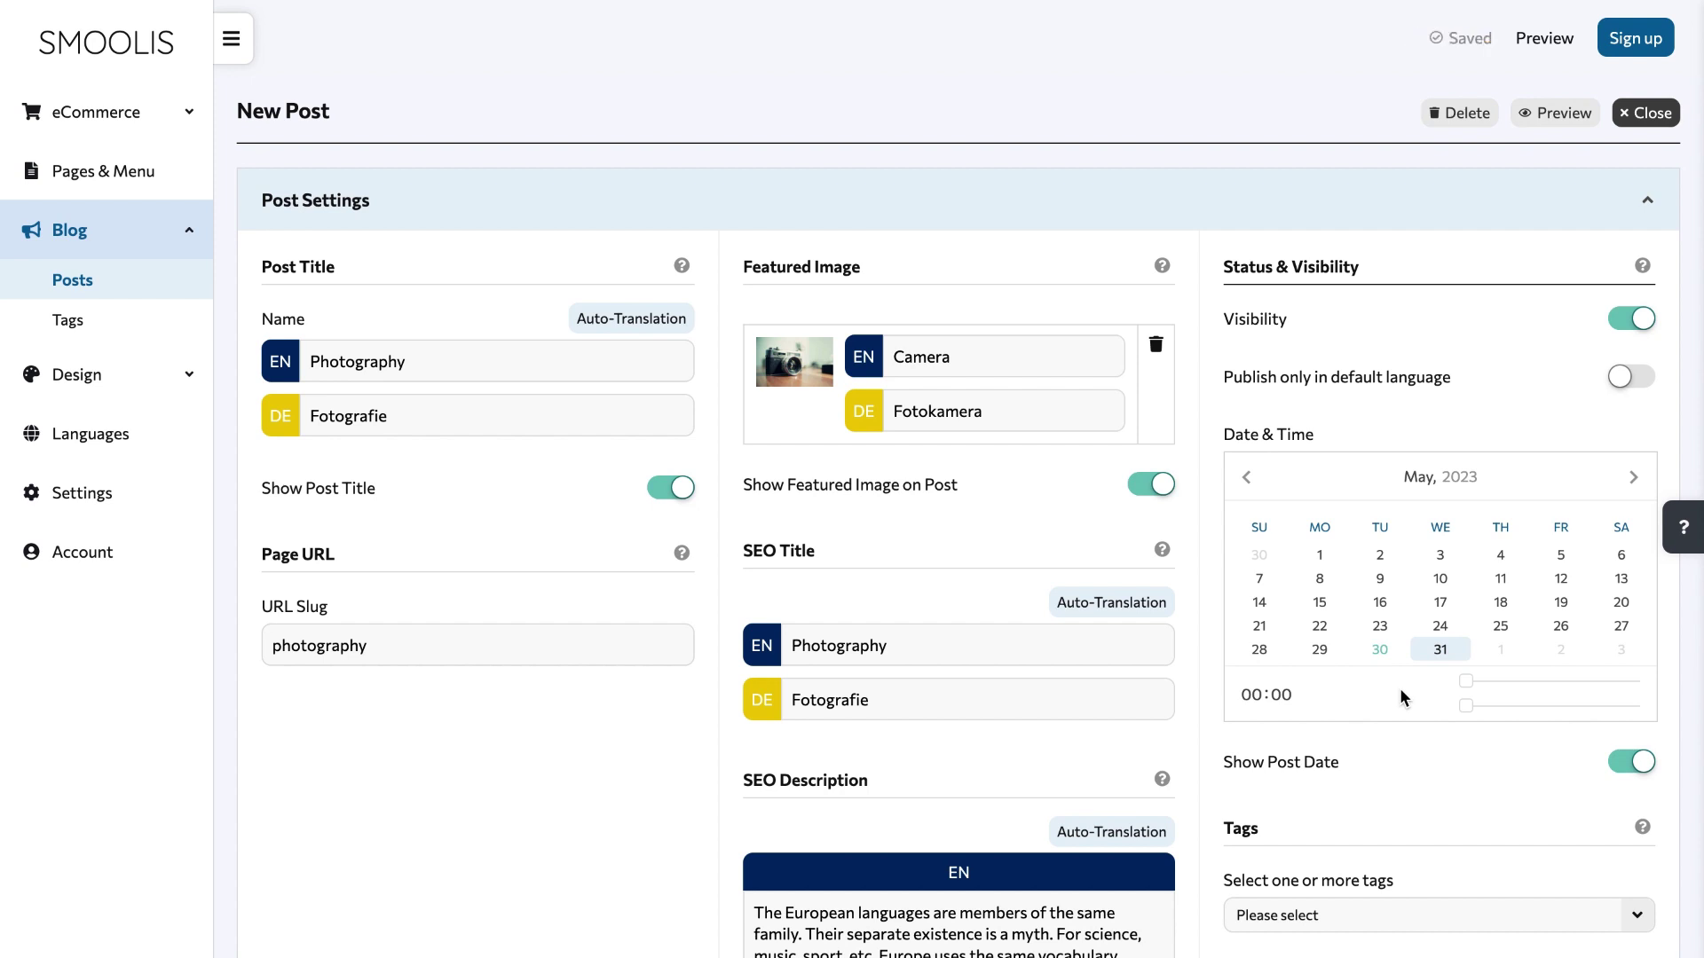
# Step: Assign the tags "How To" and "Tips" to the post
pyautogui.scroll(-3, 1399, 688)
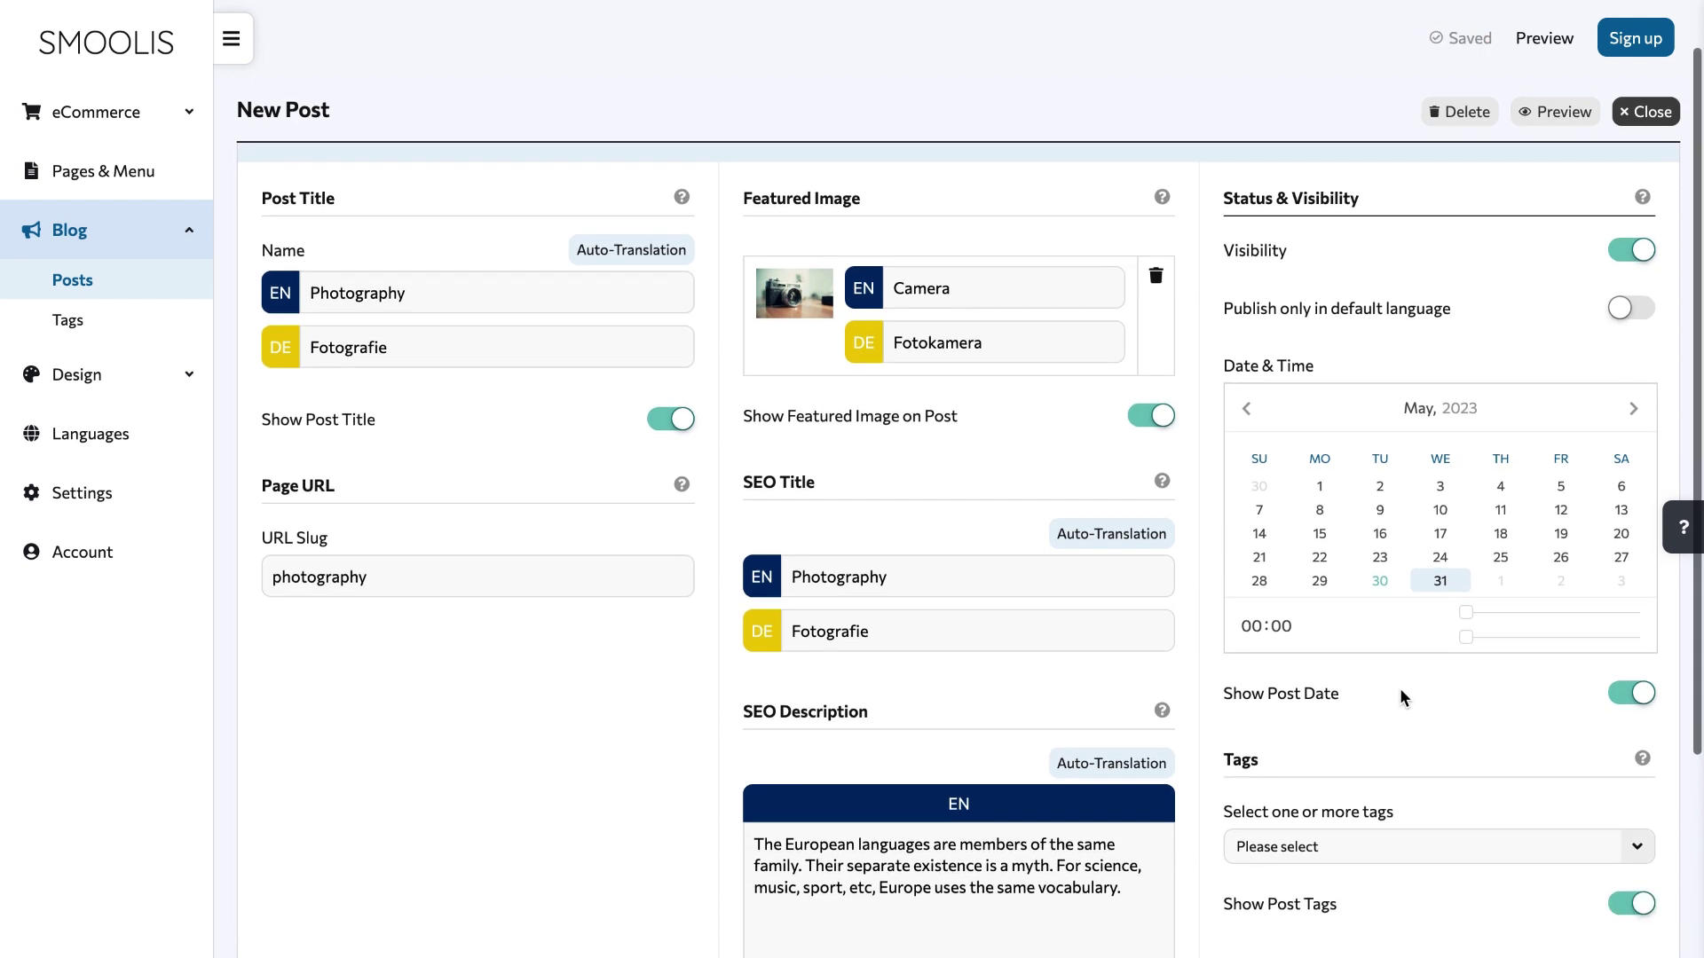
pyautogui.scroll(-2, 1400, 694)
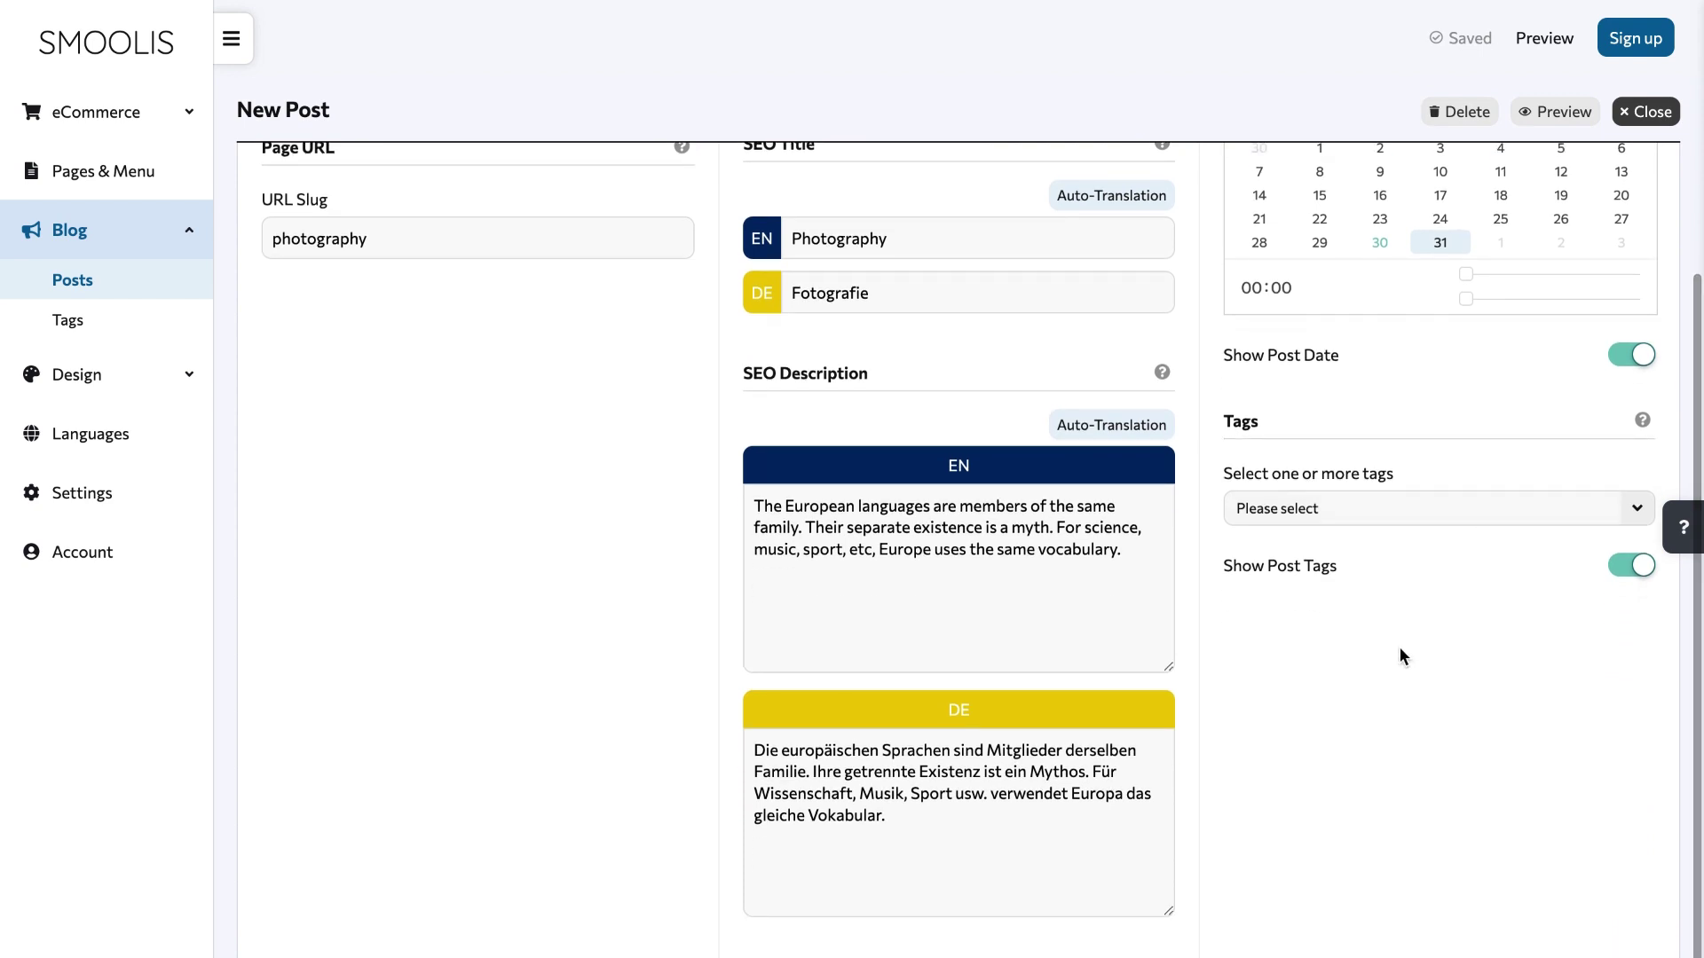
pyautogui.click(1390, 524)
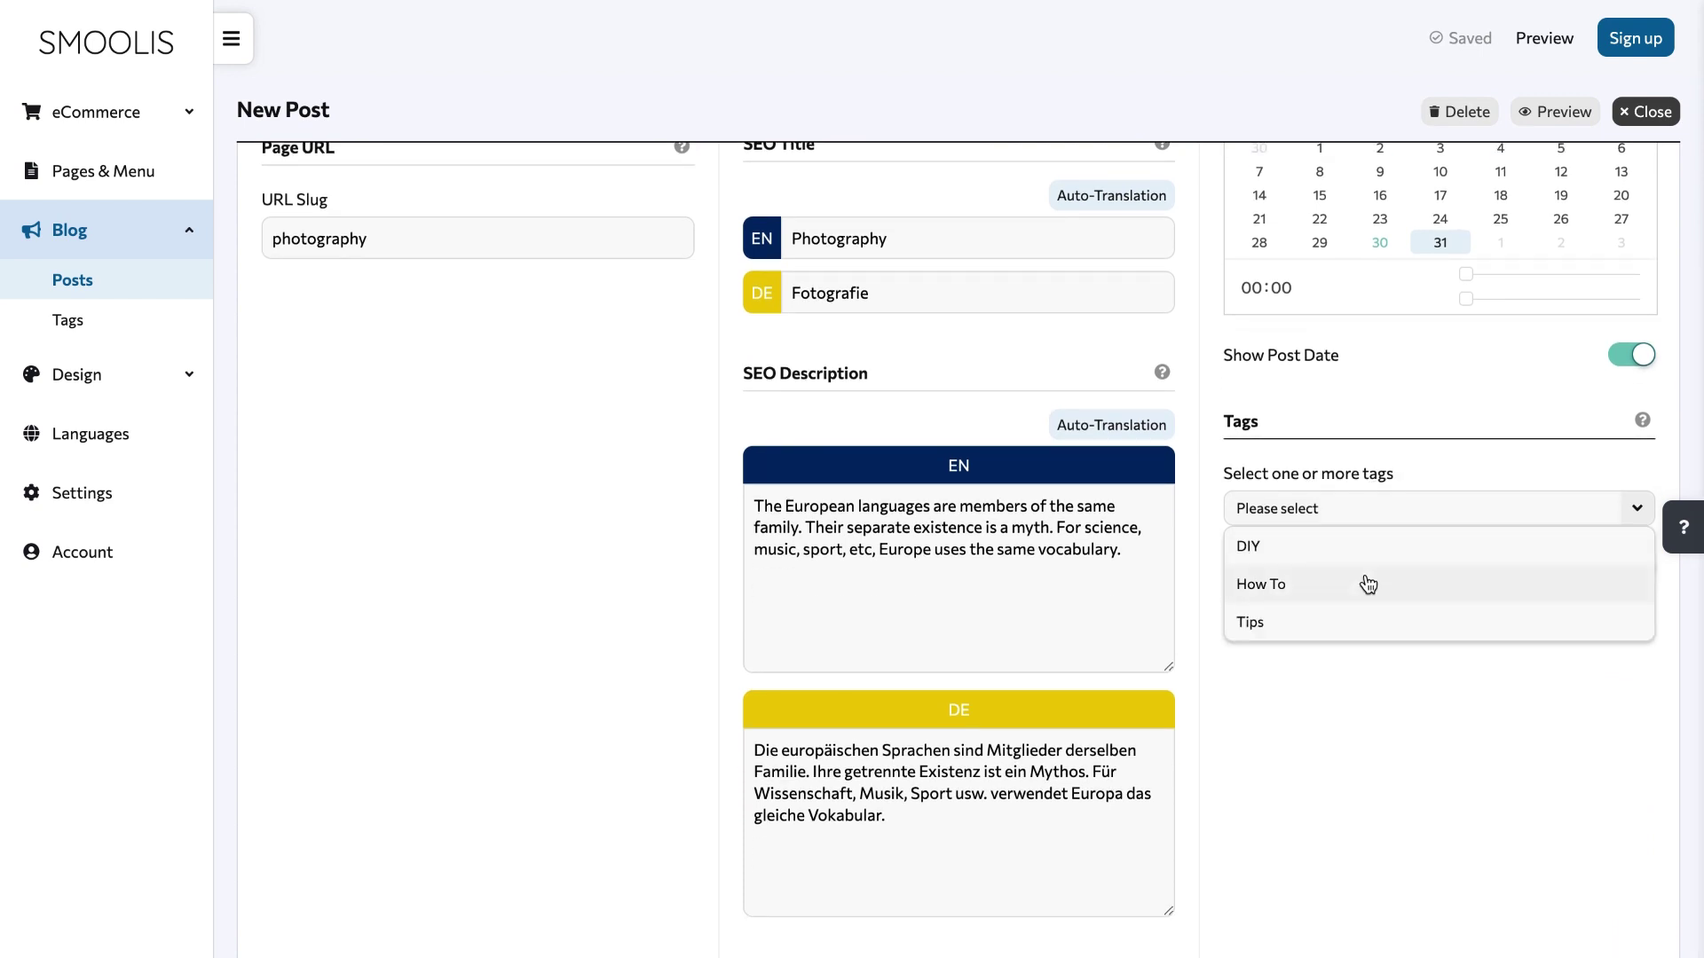
pyautogui.click(1366, 582)
pyautogui.click(1358, 510)
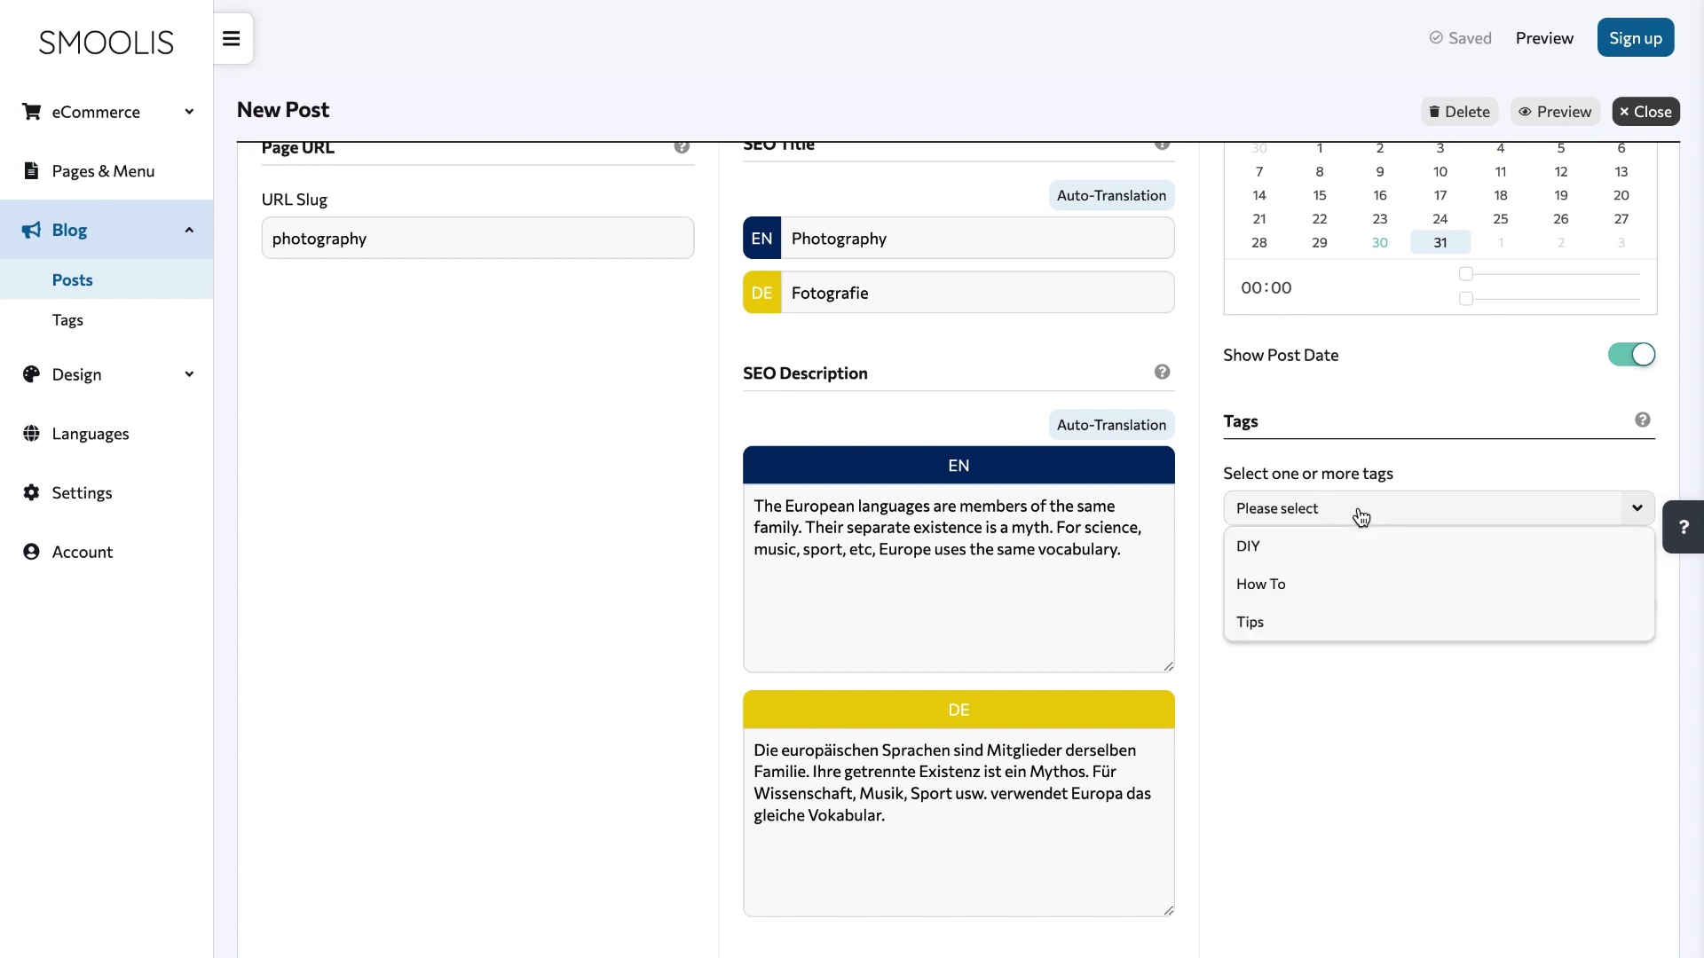
pyautogui.click(1334, 631)
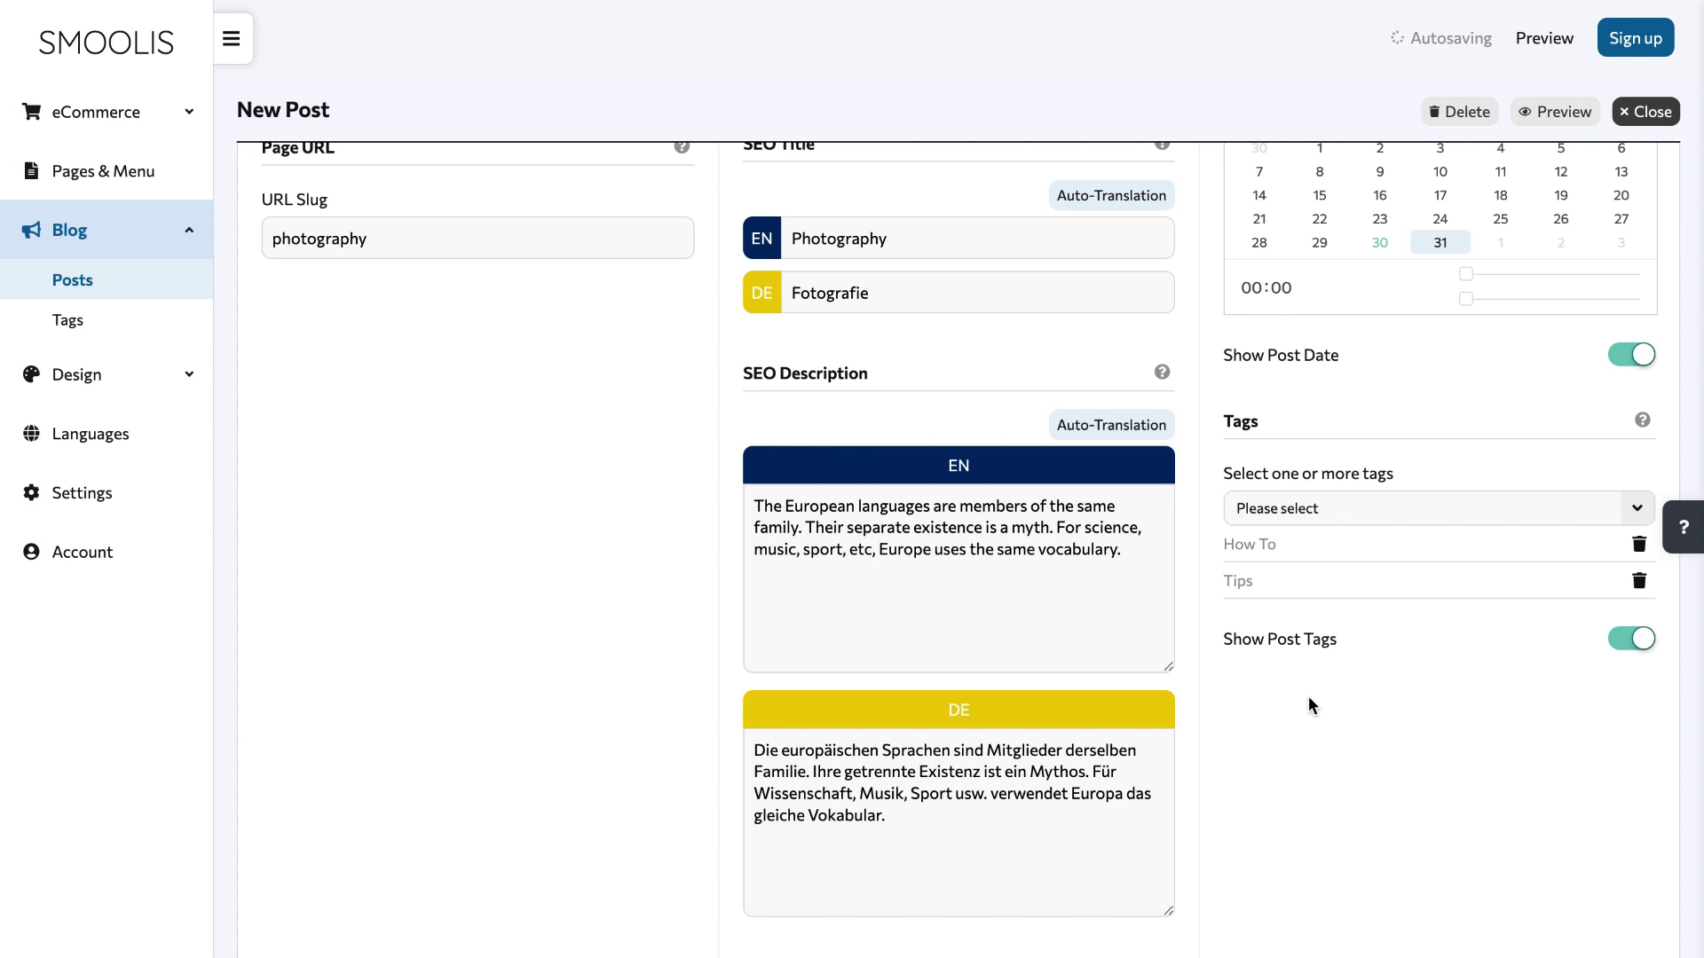
# Step: Collapse the post settings and add a single-column row to the Excerpt section
pyautogui.scroll(5, 1309, 698)
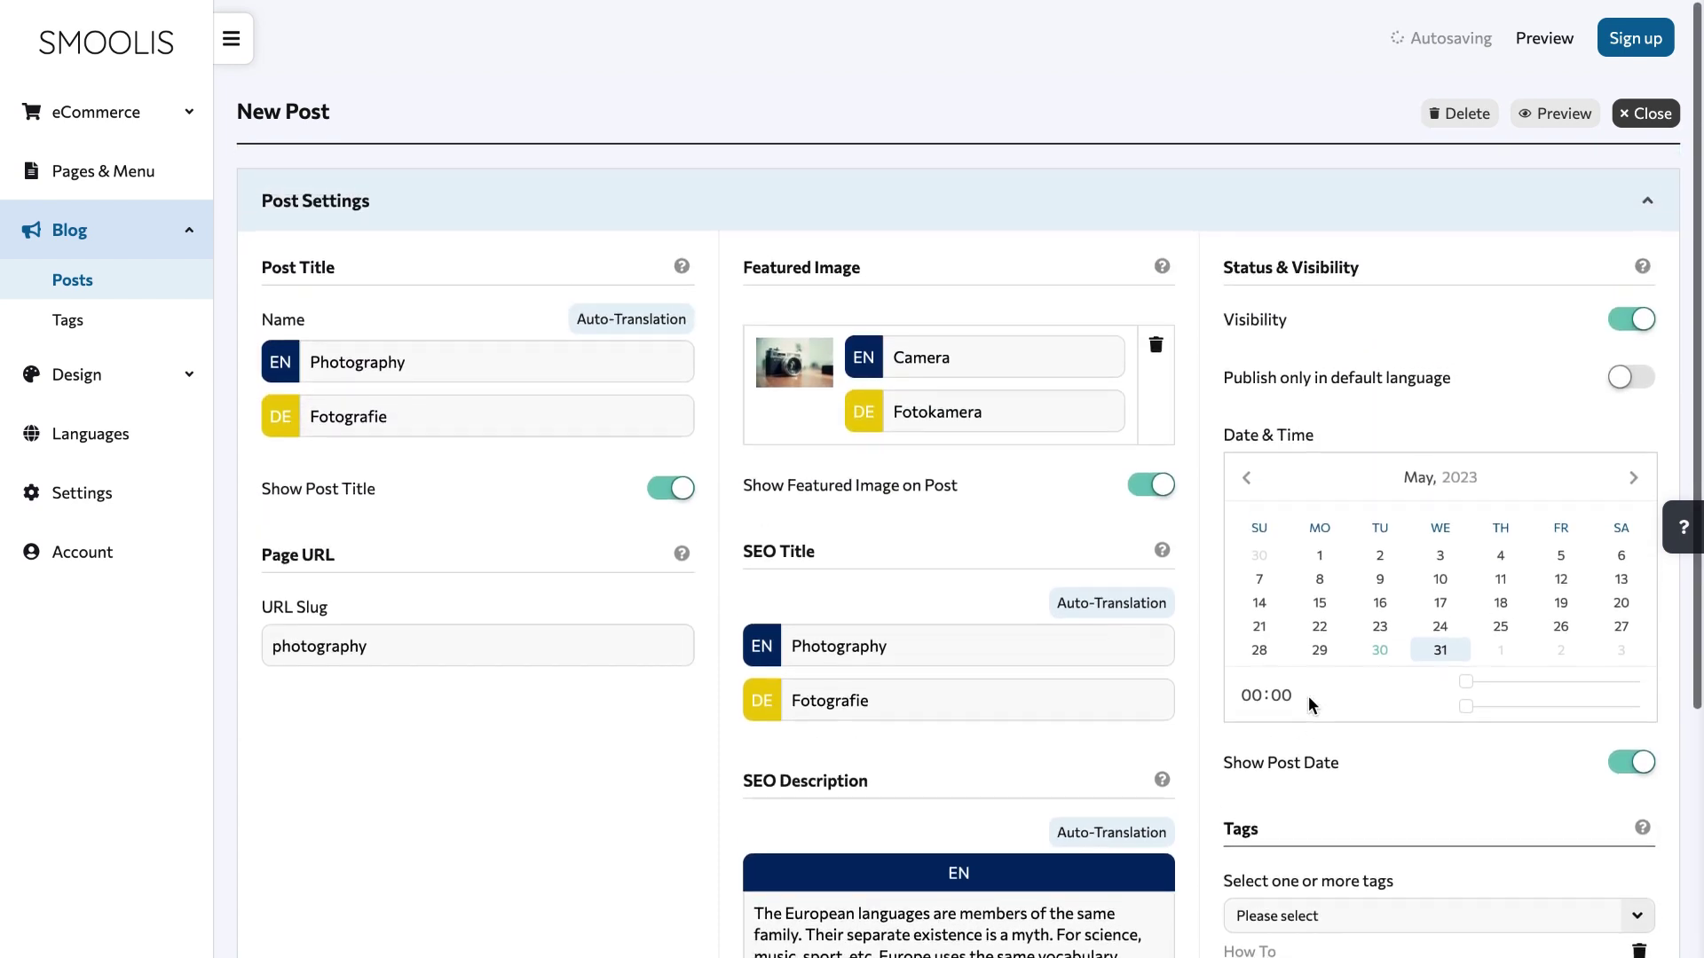
pyautogui.click(1028, 219)
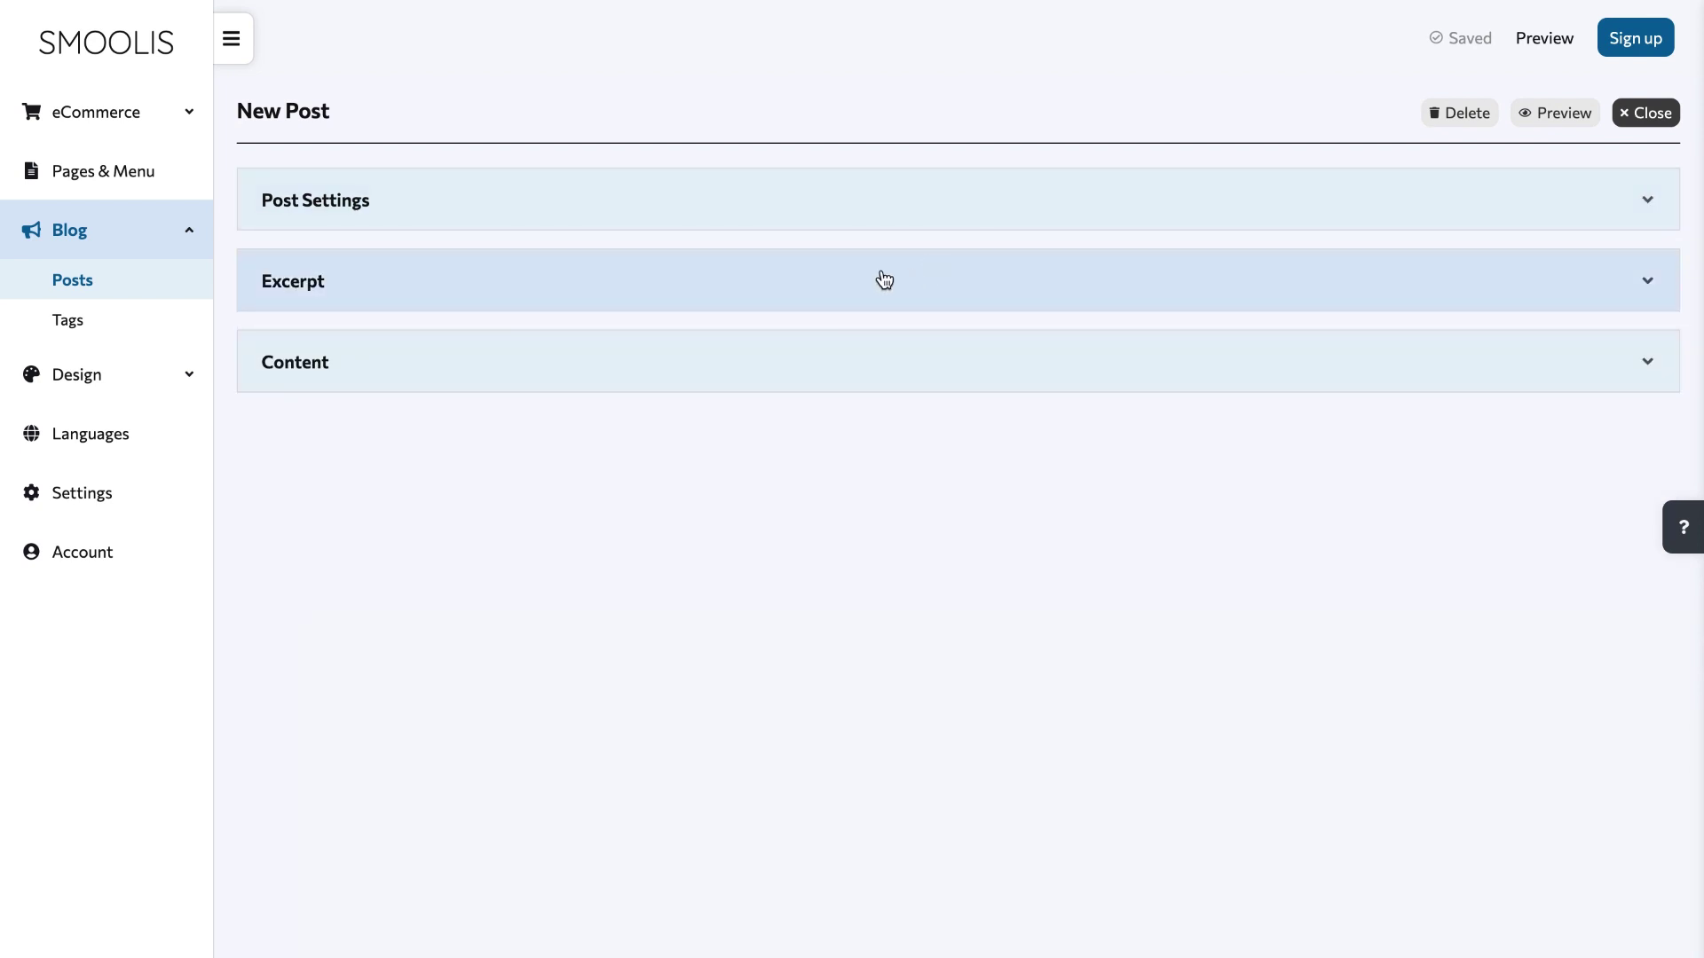
pyautogui.click(884, 280)
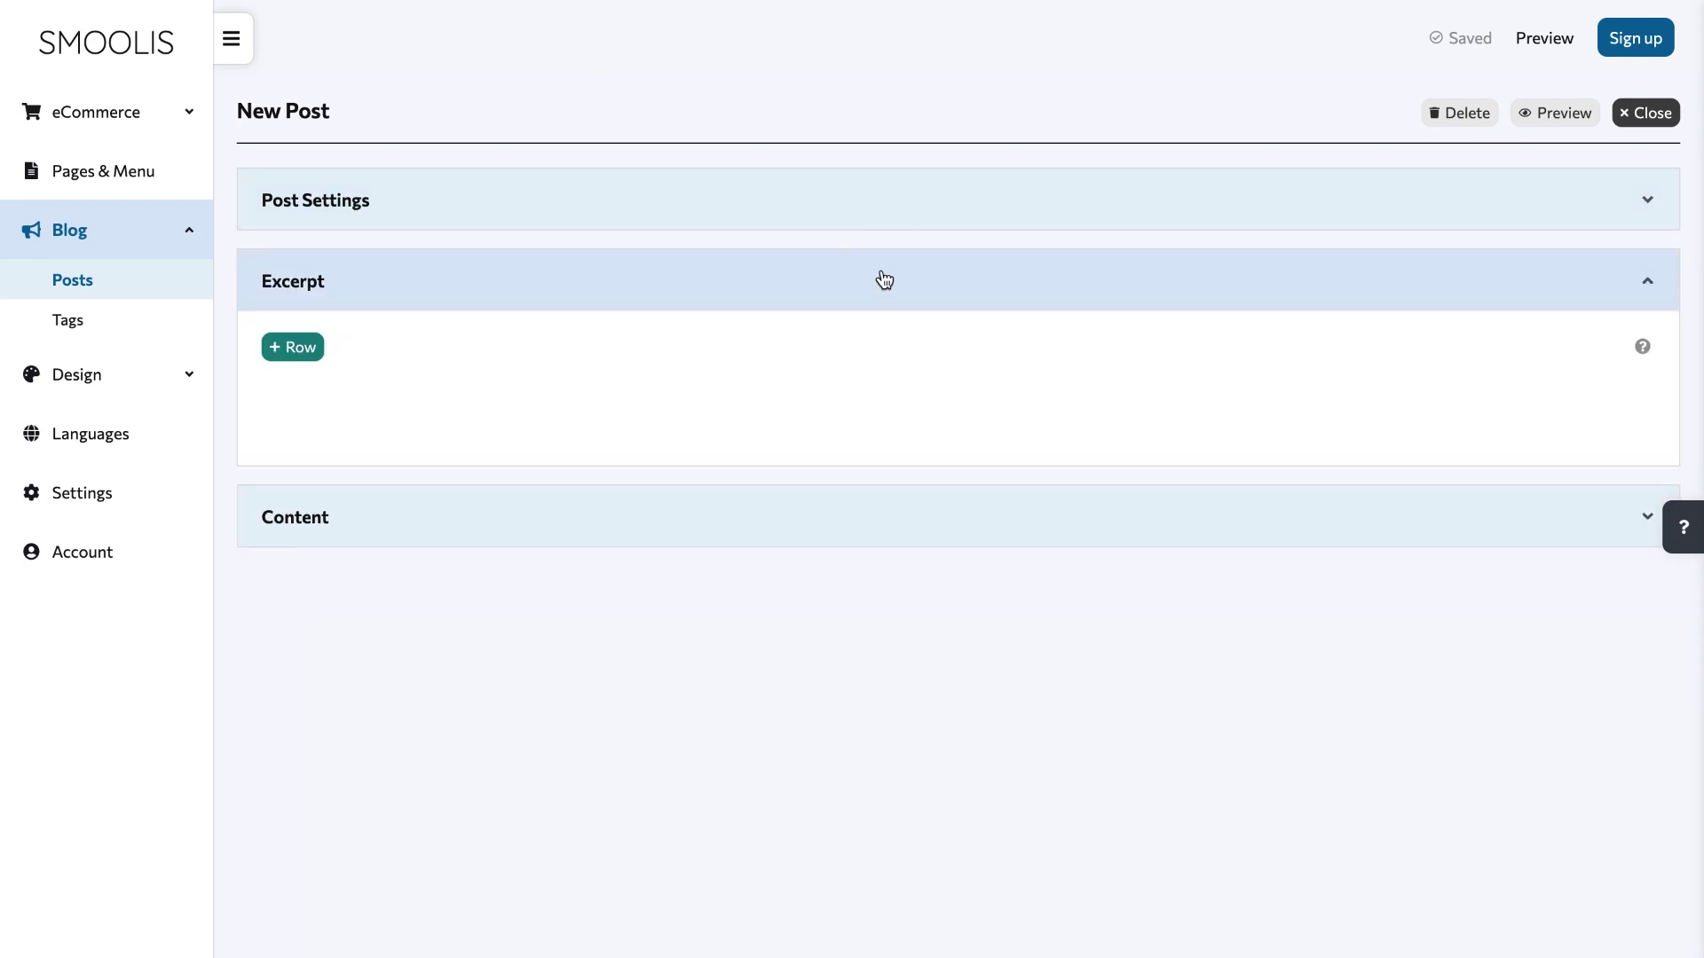
pyautogui.click(306, 348)
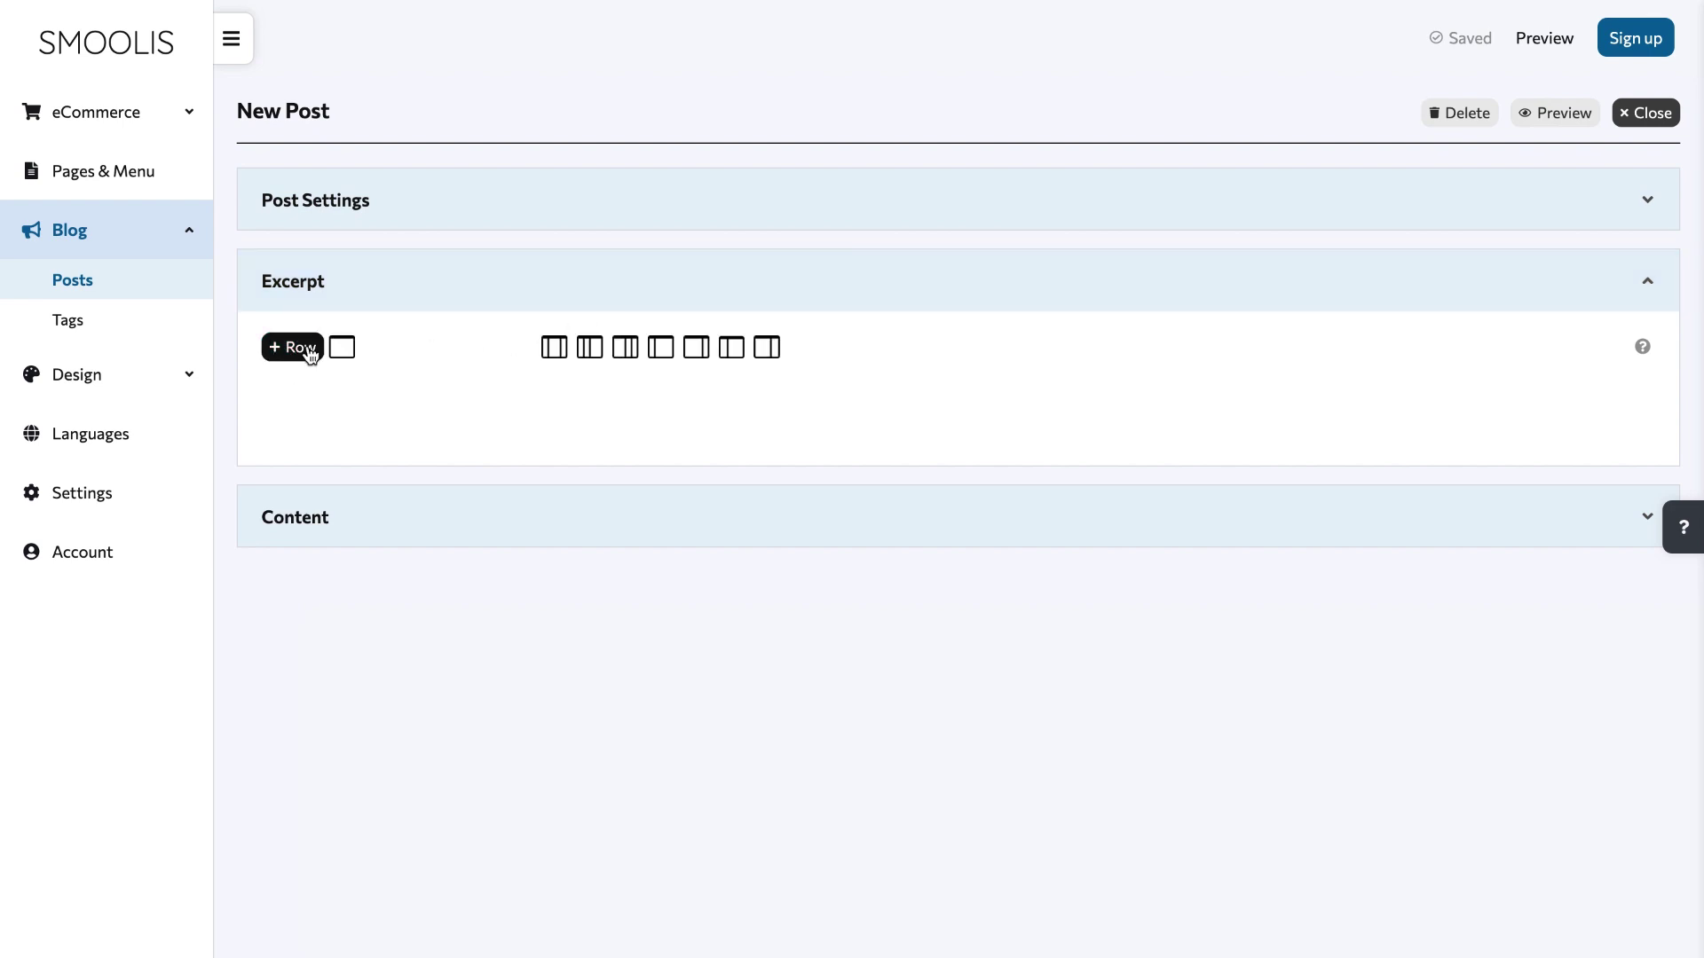
pyautogui.click(343, 350)
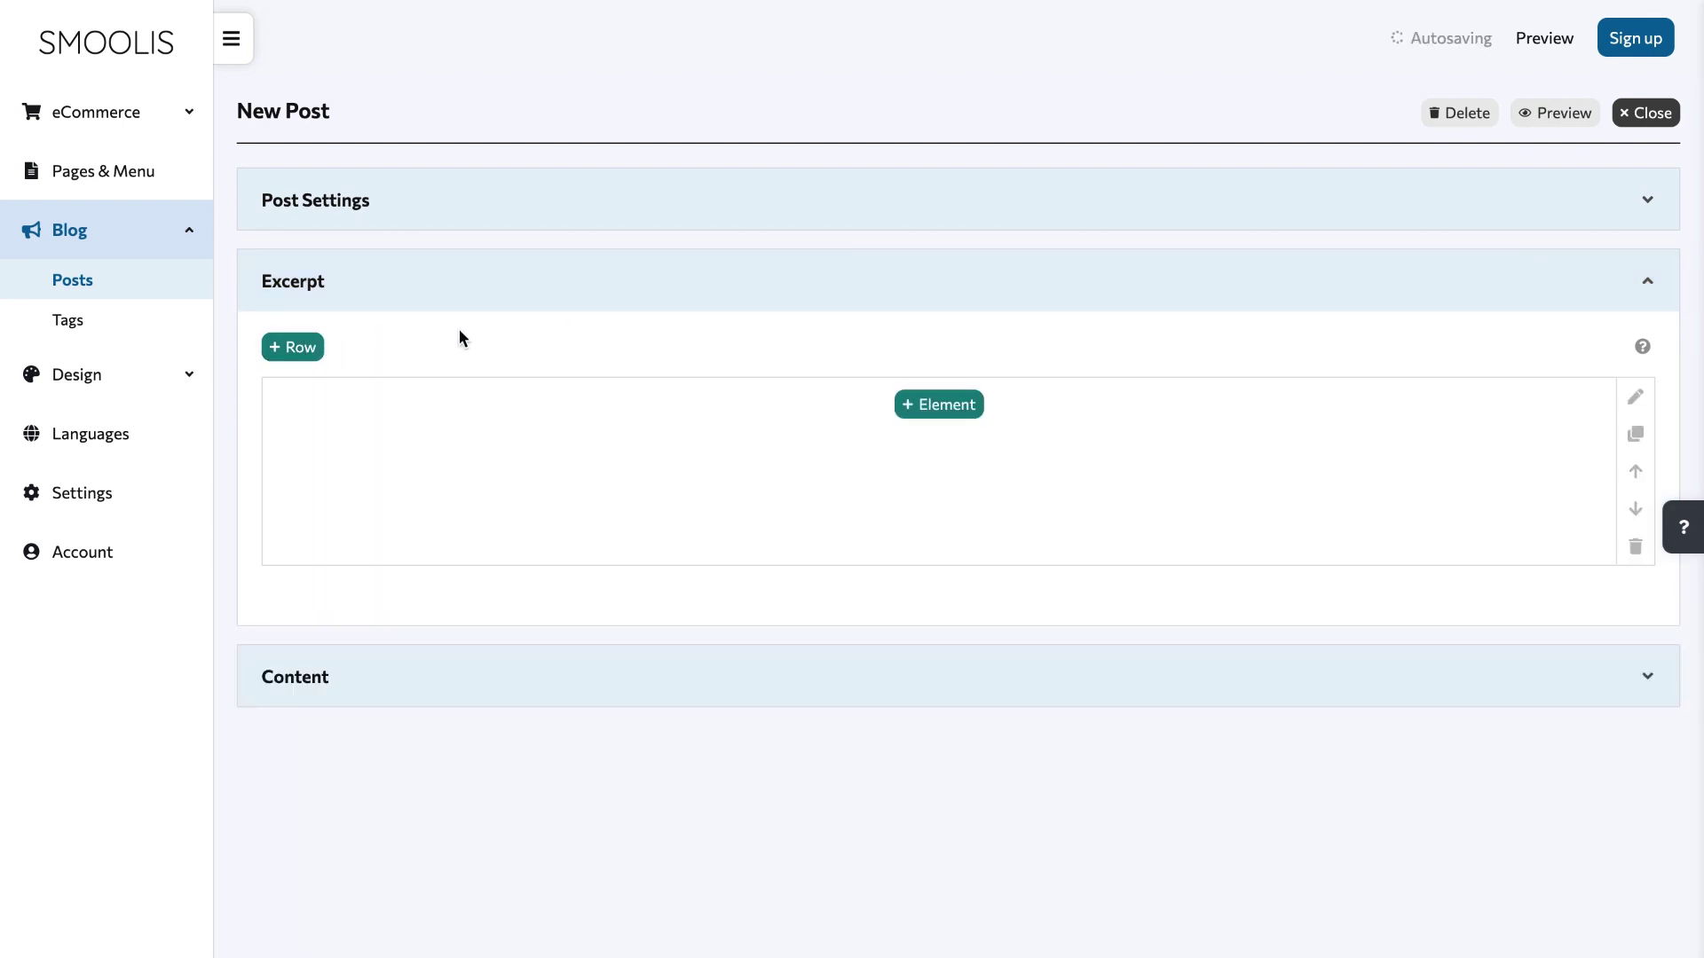
# Step: Add an English text element to the excerpt row: "The languages only differ in their grammar, their pronunciation and their most common words."
pyautogui.click(945, 417)
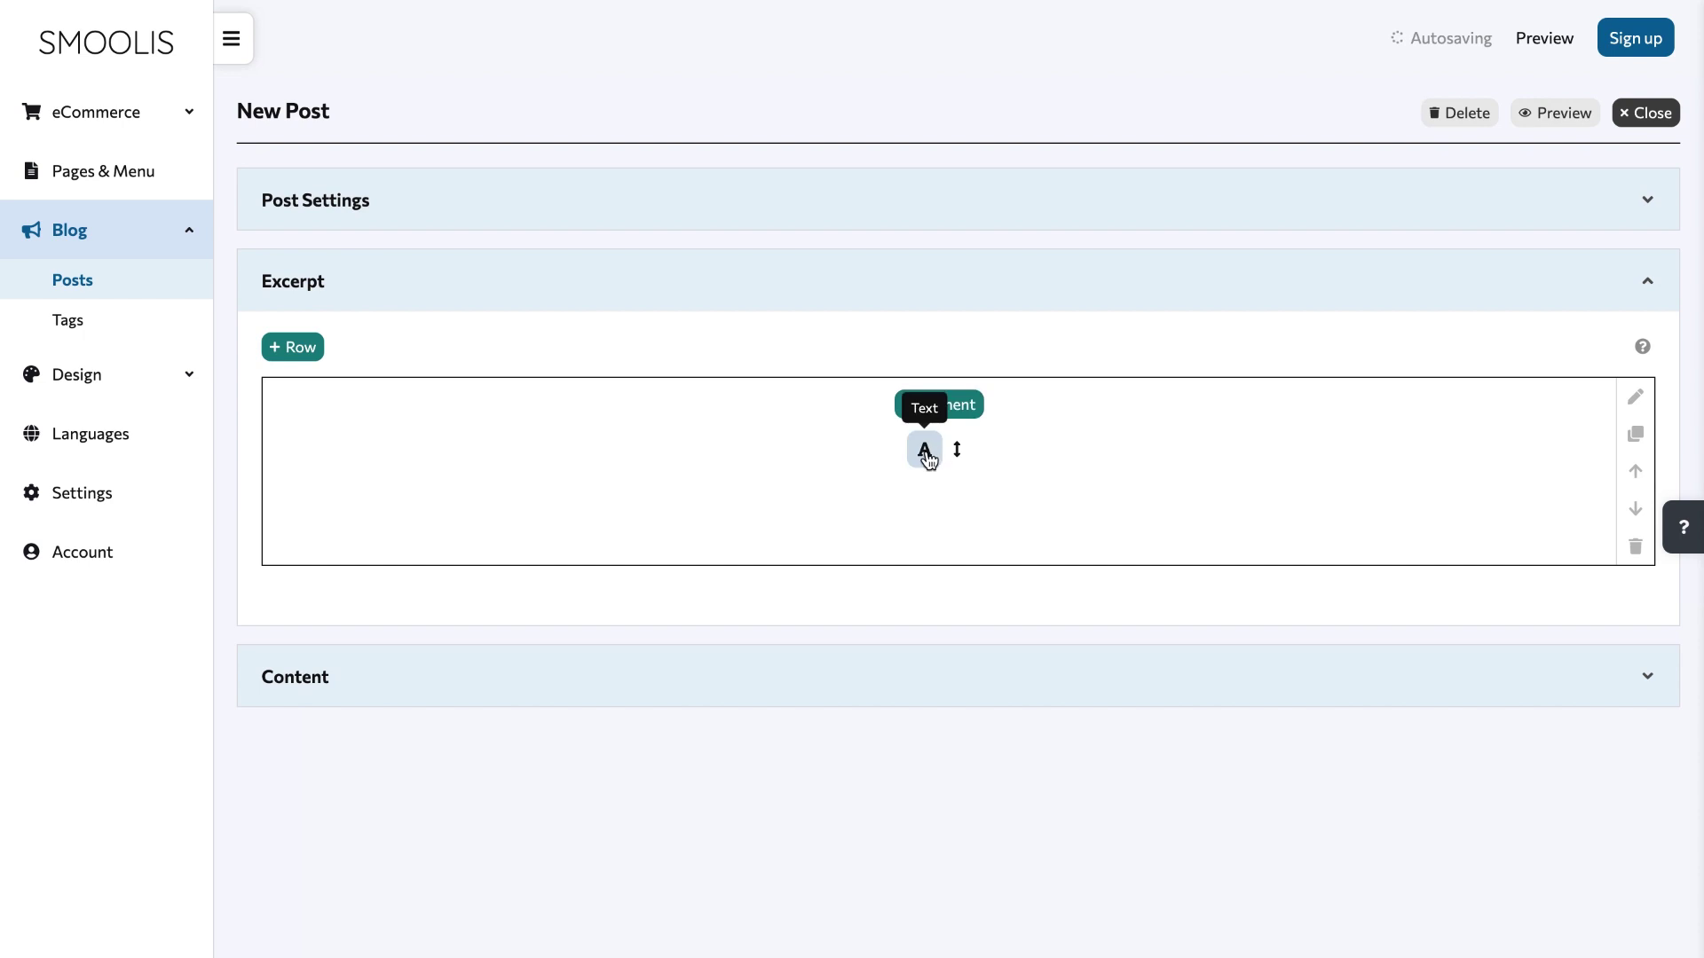
pyautogui.click(924, 452)
pyautogui.click(883, 486)
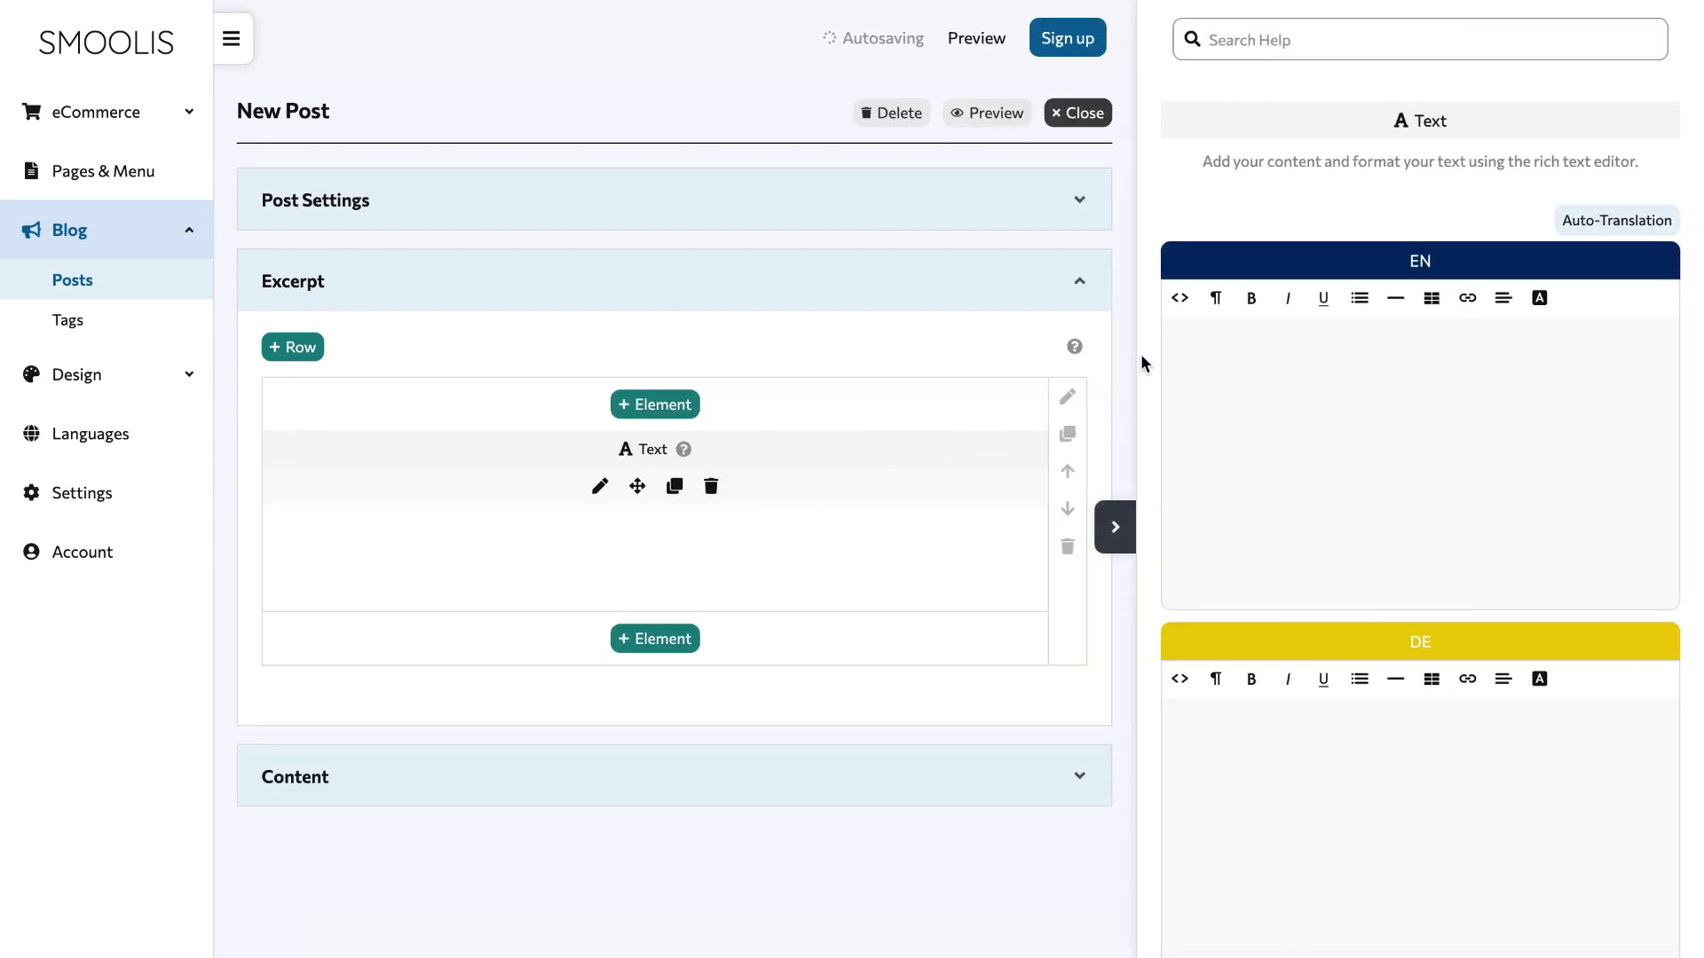
pyautogui.click(1187, 345)
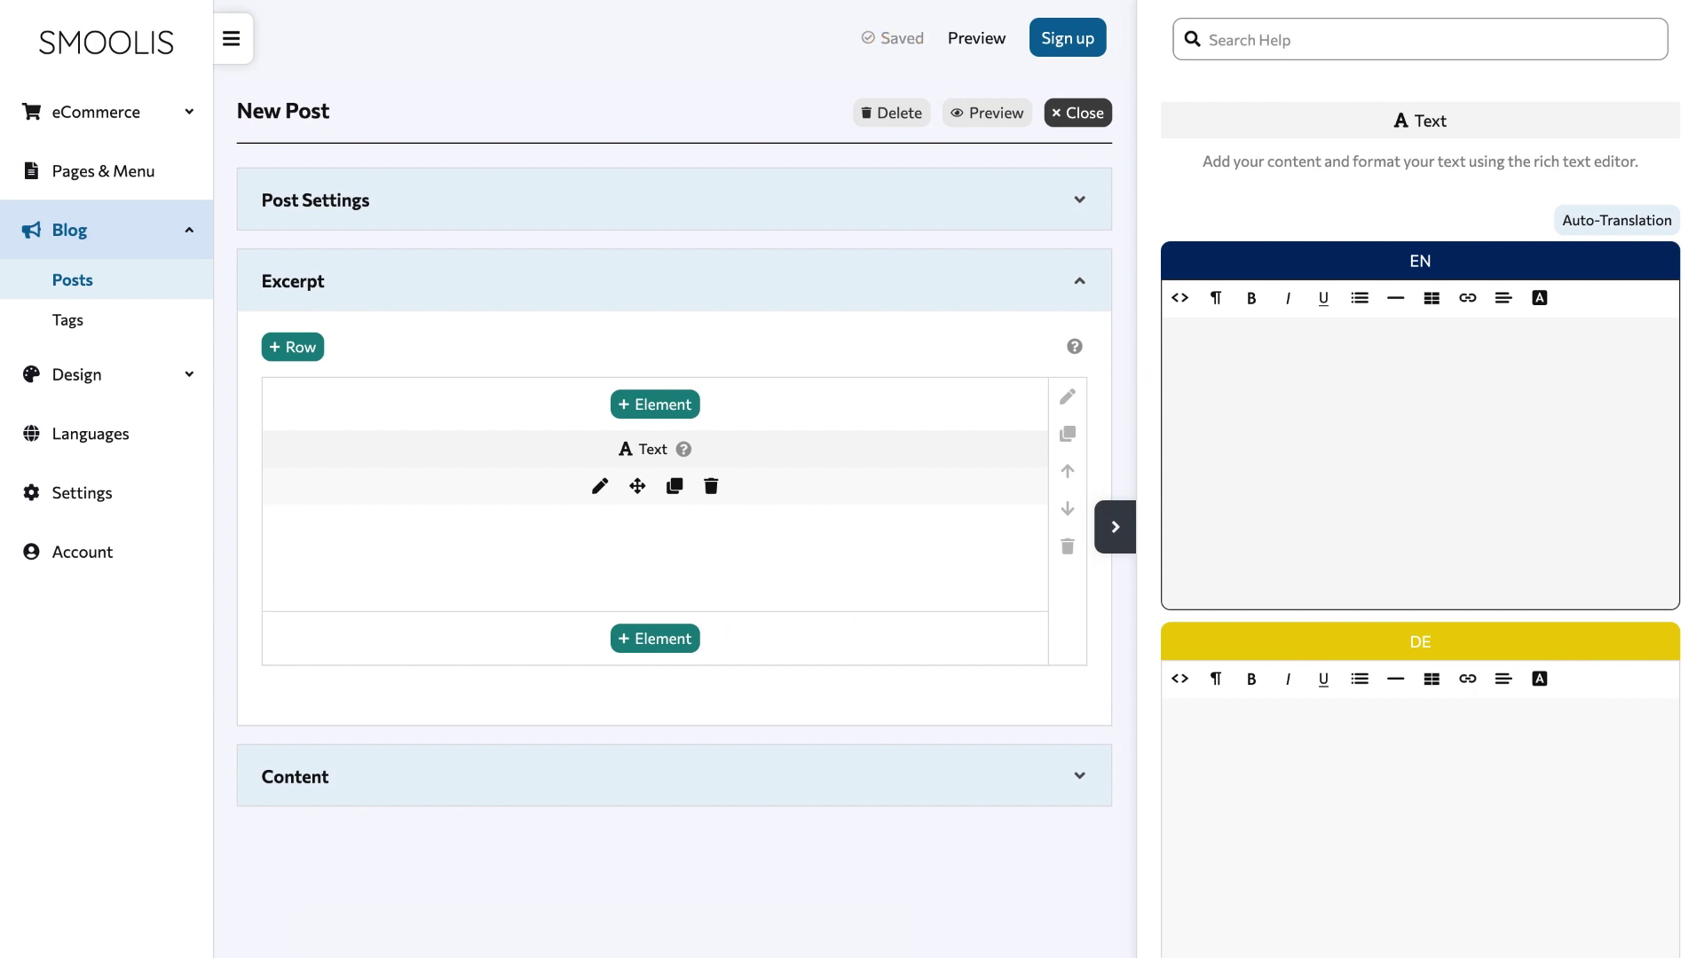
pyautogui.write('The languages only differ in their grammar, their pronunciation and their most common words.')
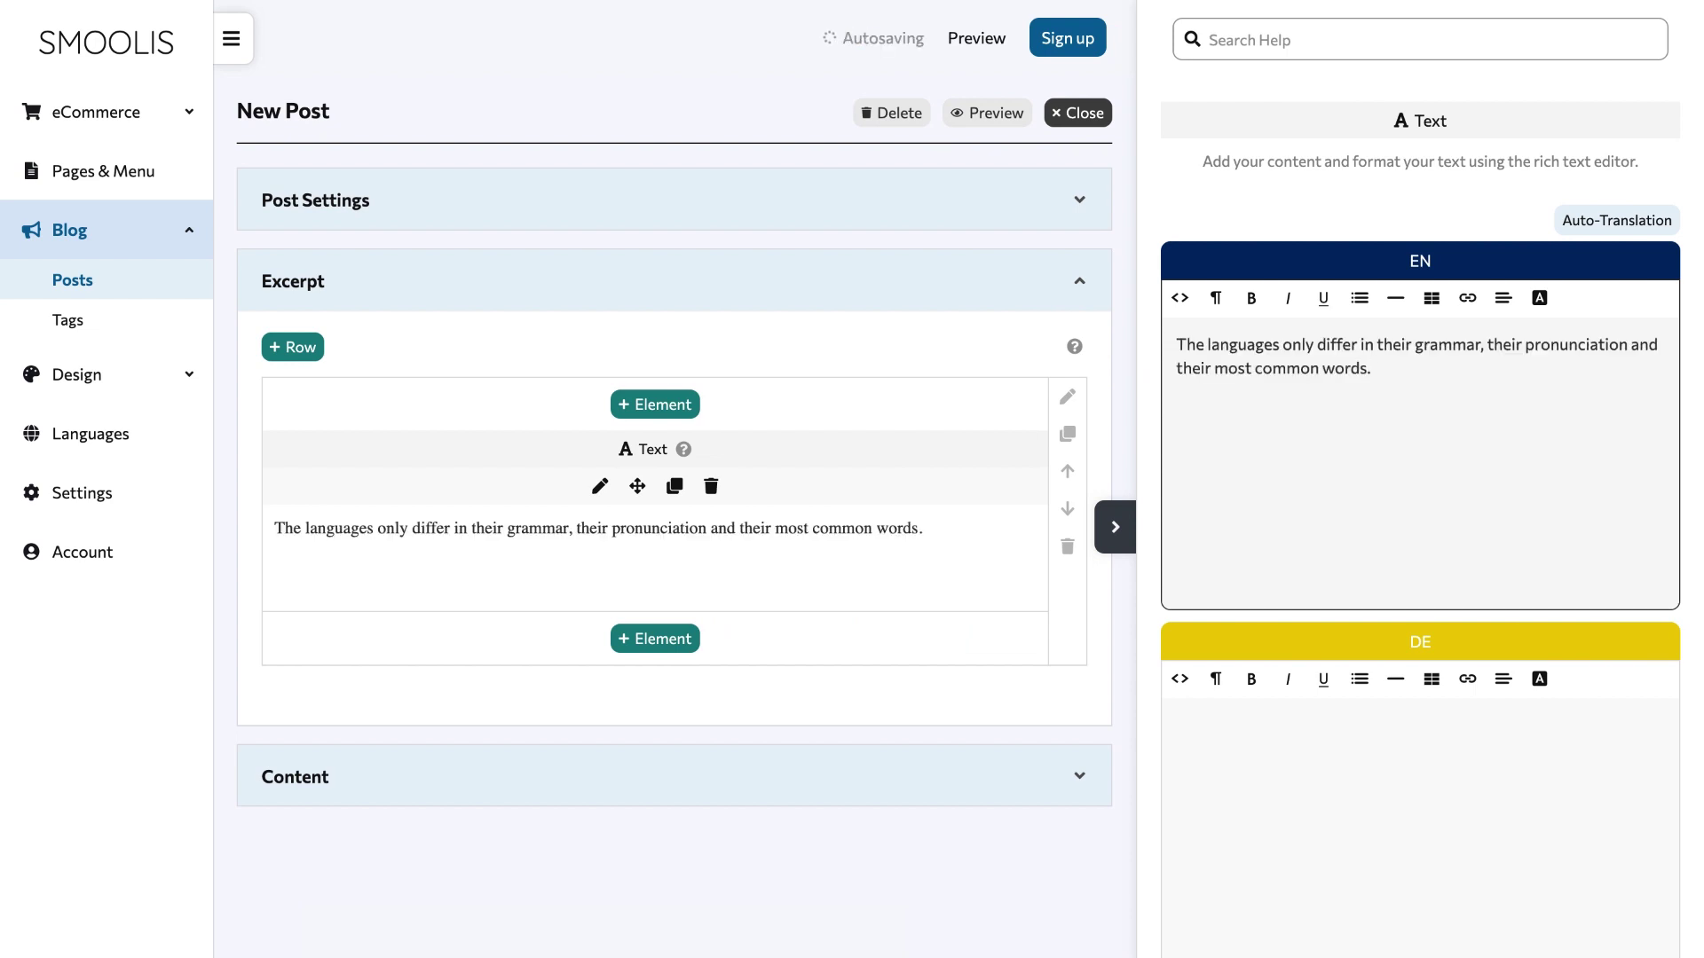
# Step: Auto-translate the excerpt text into German, close its text editor and collapse the Excerpt section
pyautogui.click(1588, 220)
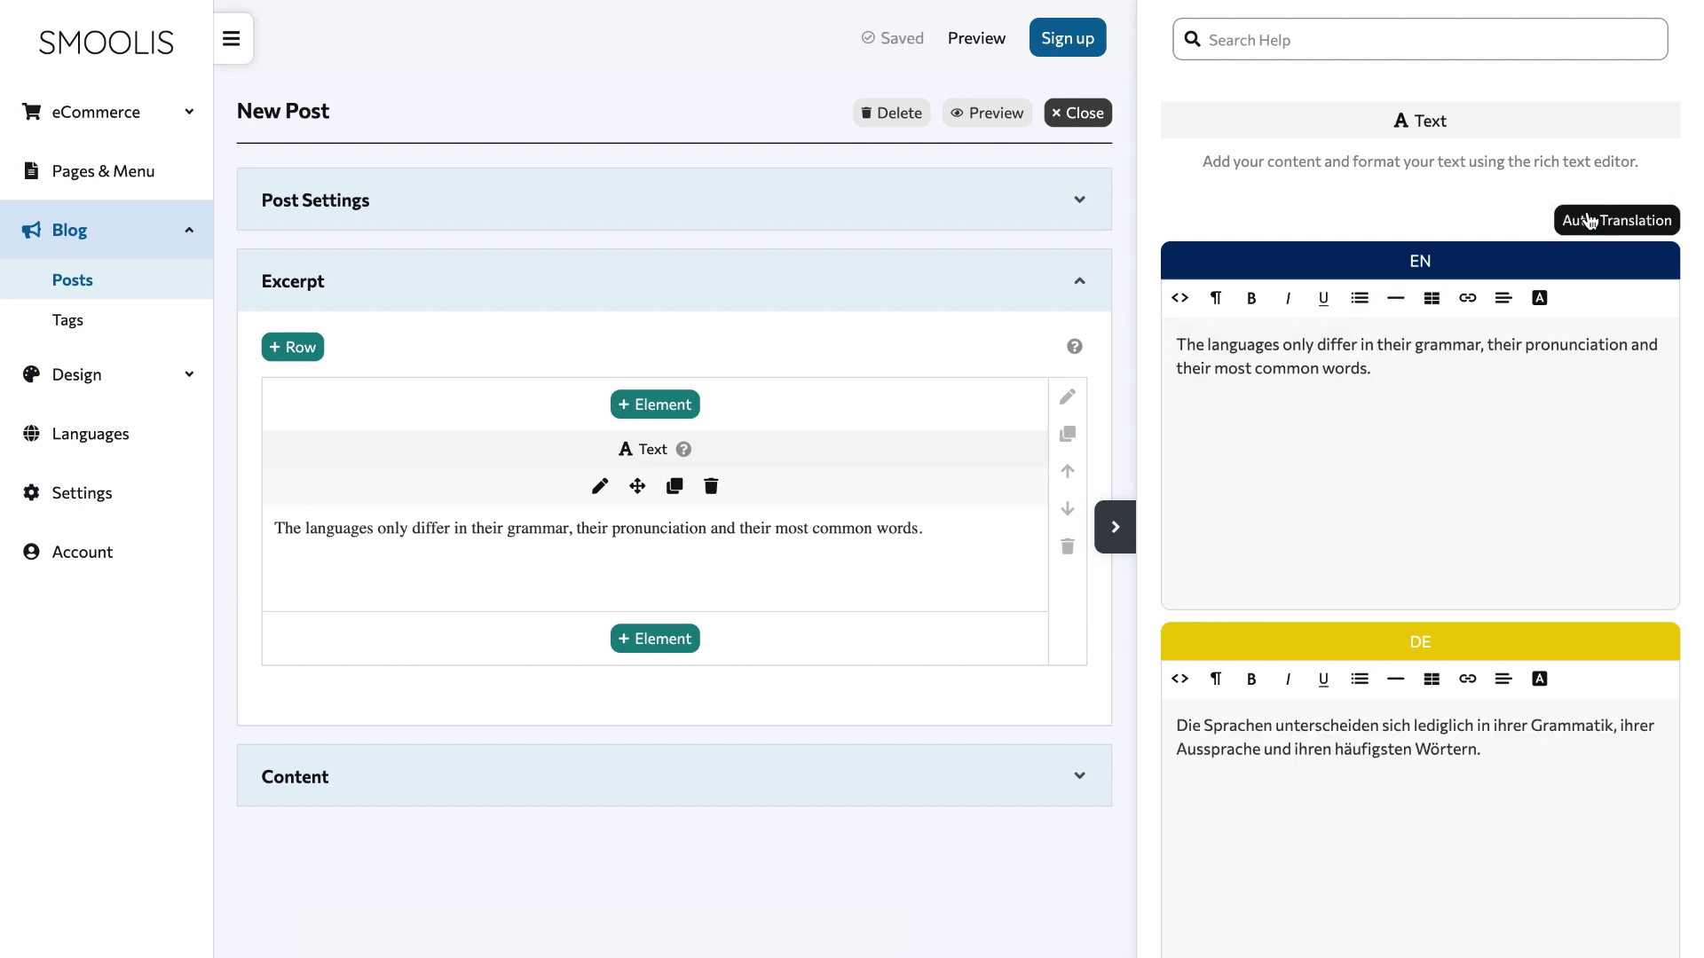
pyautogui.click(1115, 527)
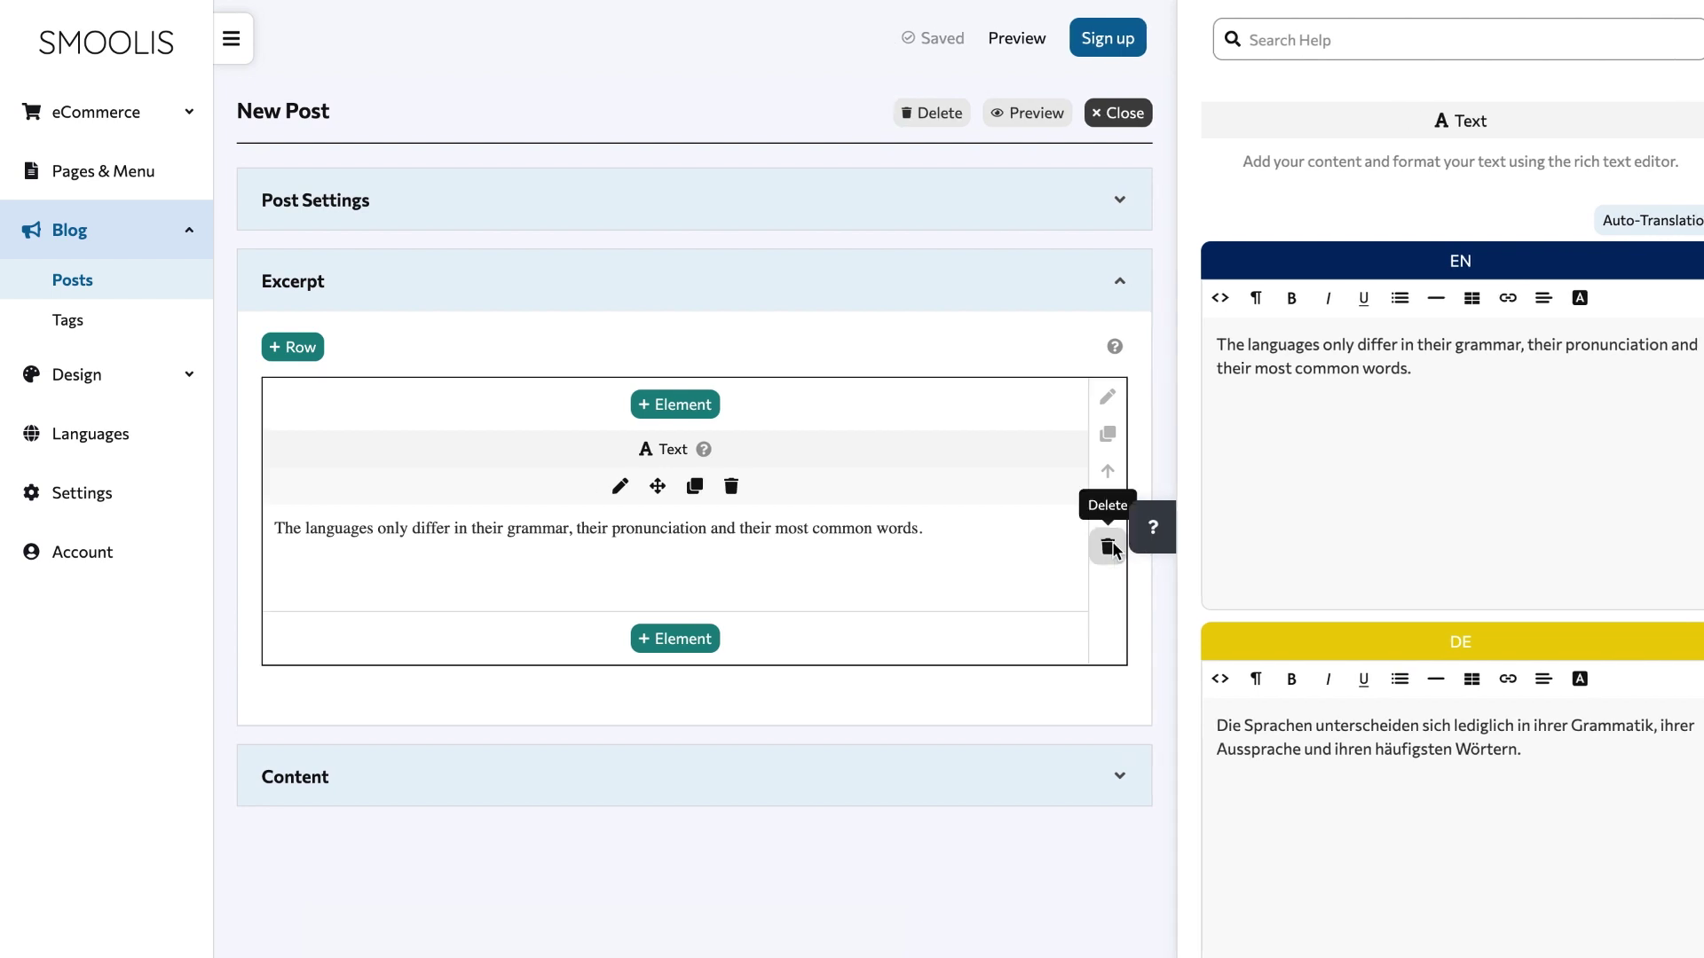
pyautogui.click(952, 293)
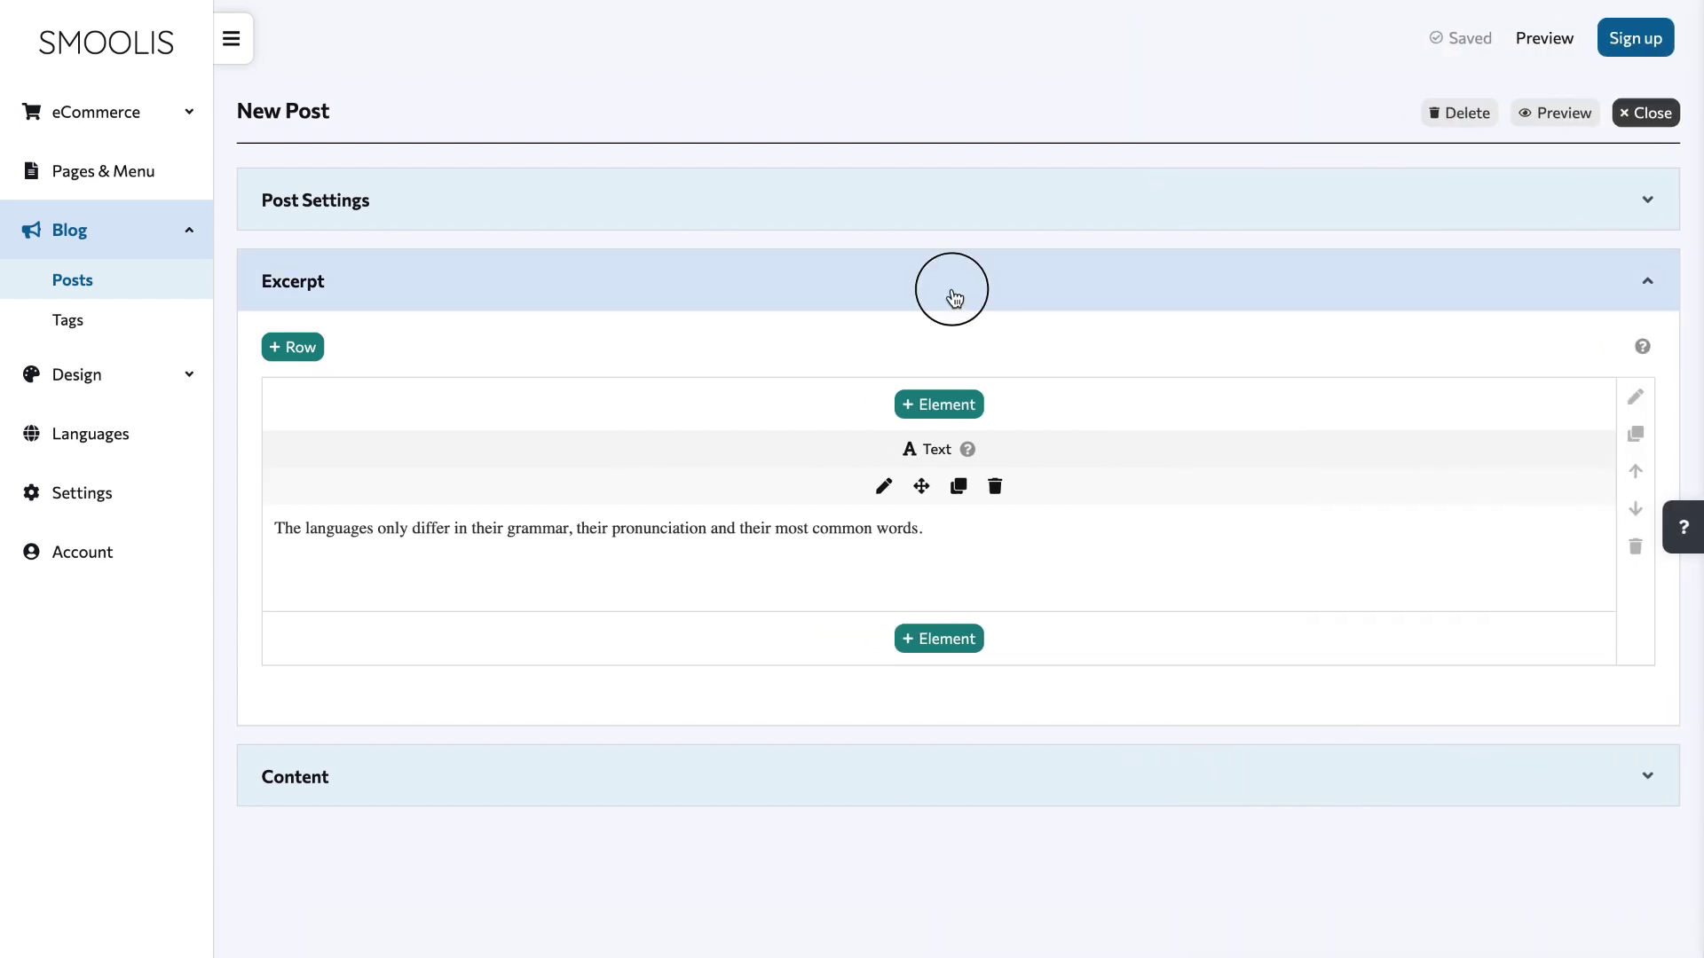
# Step: Expand the Content section and add a single-column row to it
pyautogui.click(900, 382)
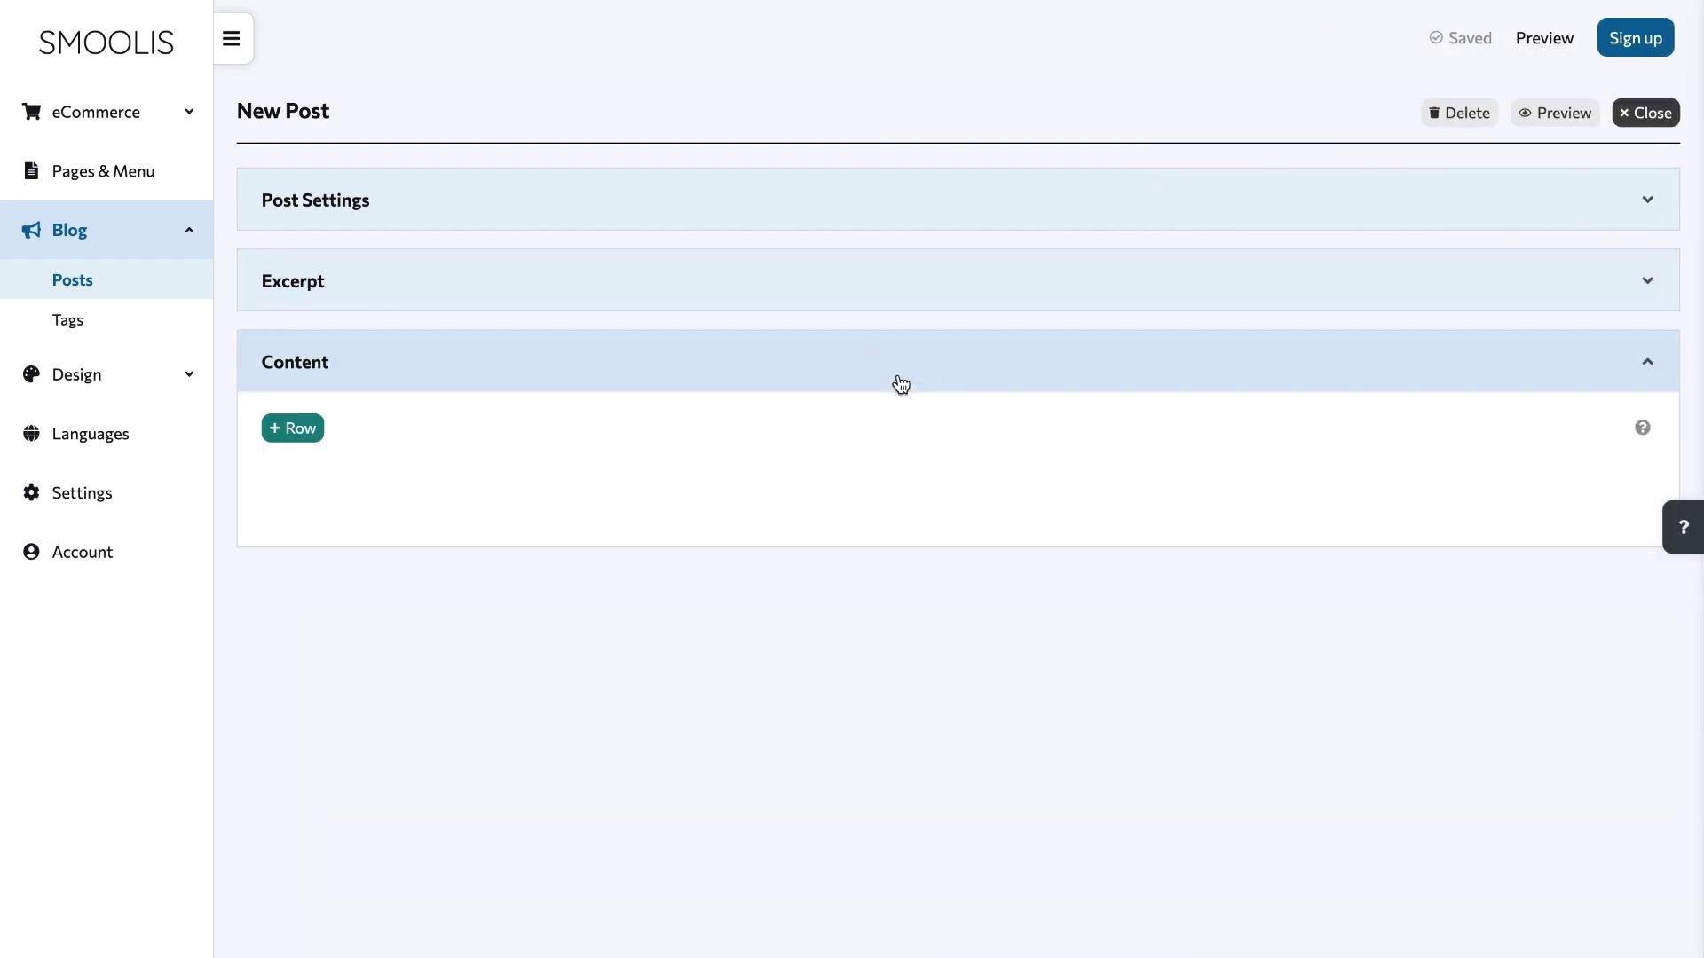
pyautogui.click(293, 435)
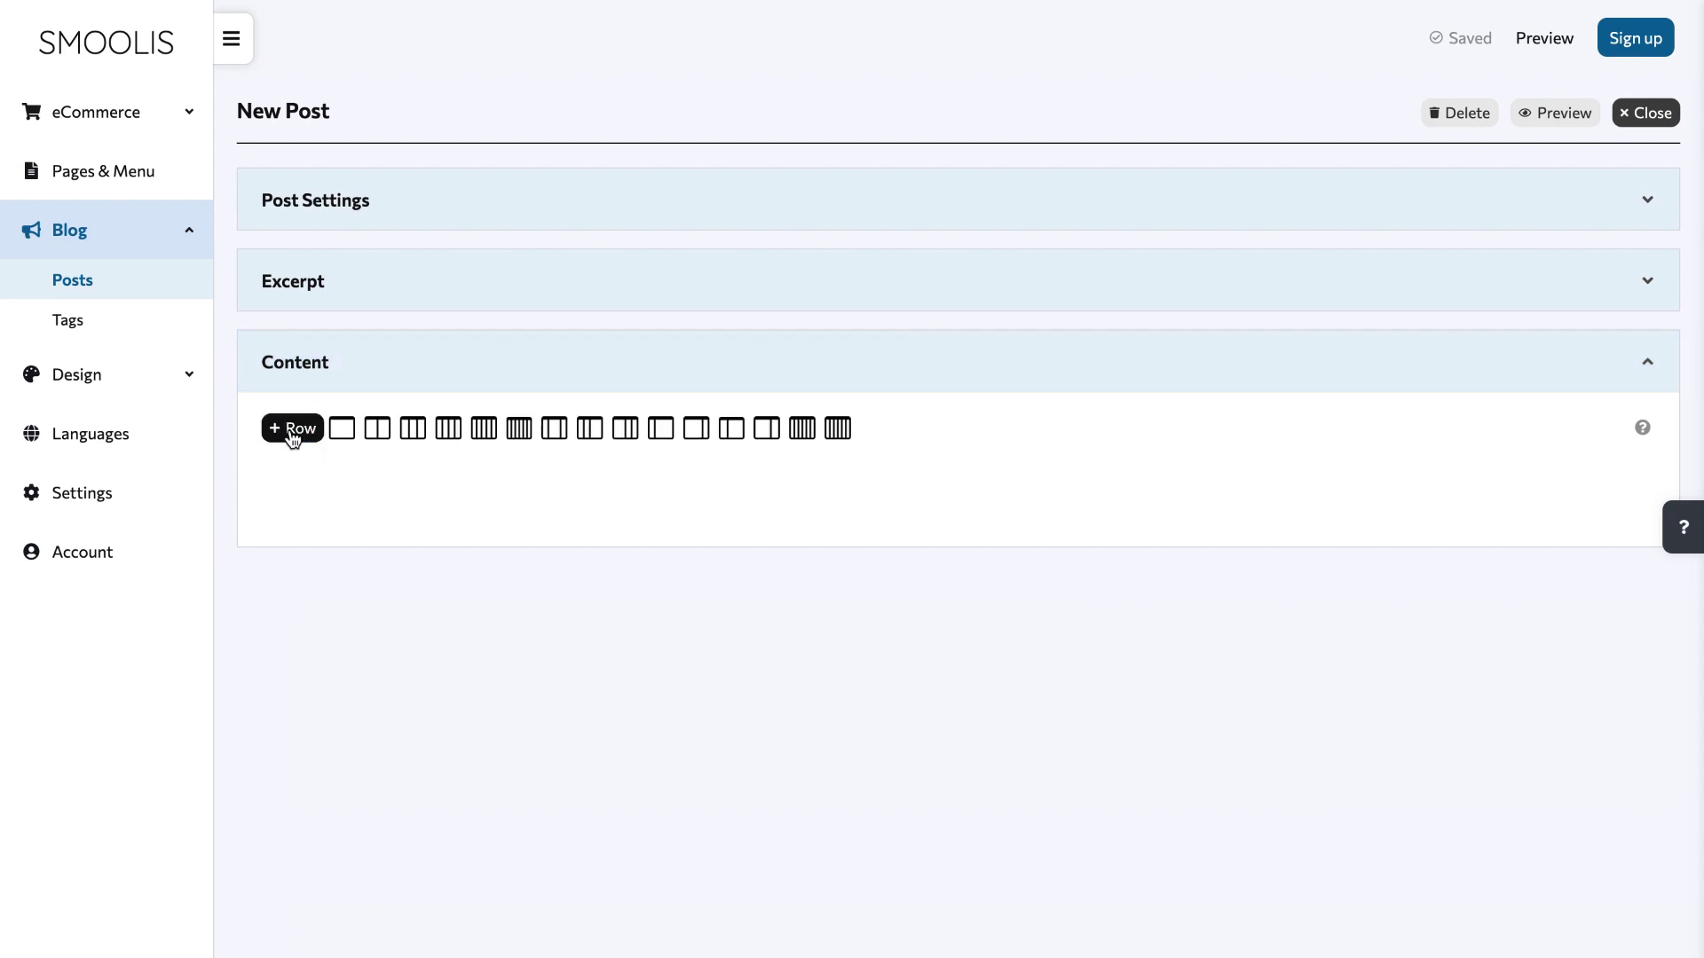
pyautogui.click(340, 435)
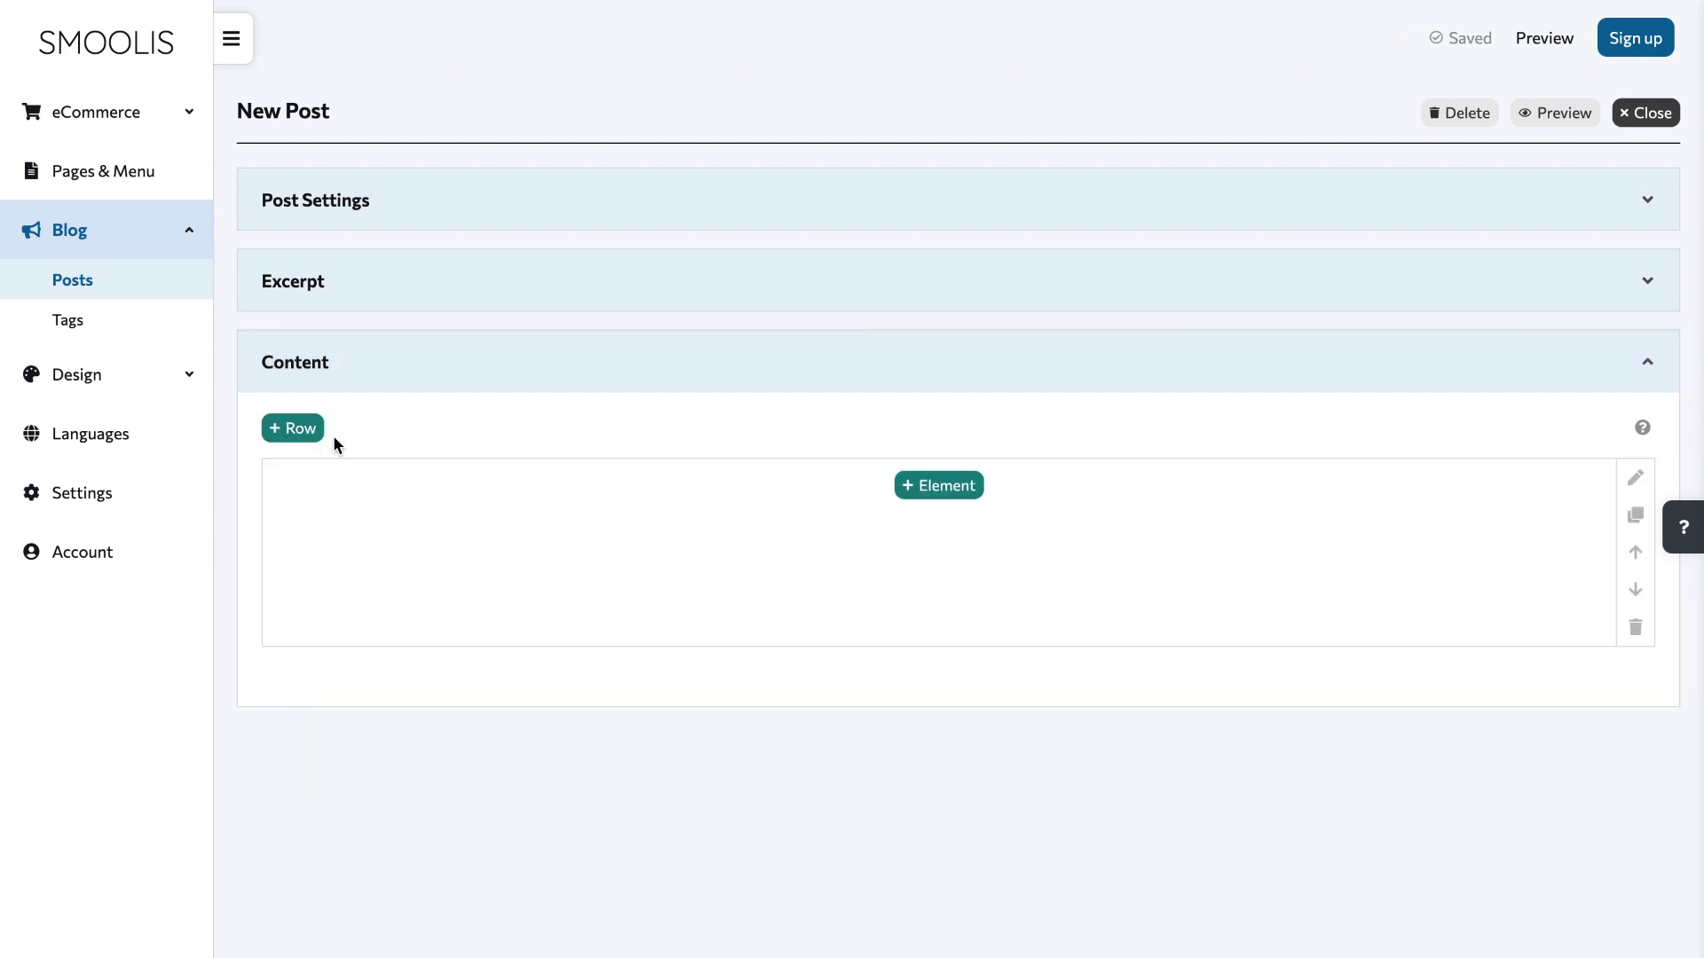
# Step: Add a text element to the content row and paste the copied article on European languages as its English text
pyautogui.click(949, 486)
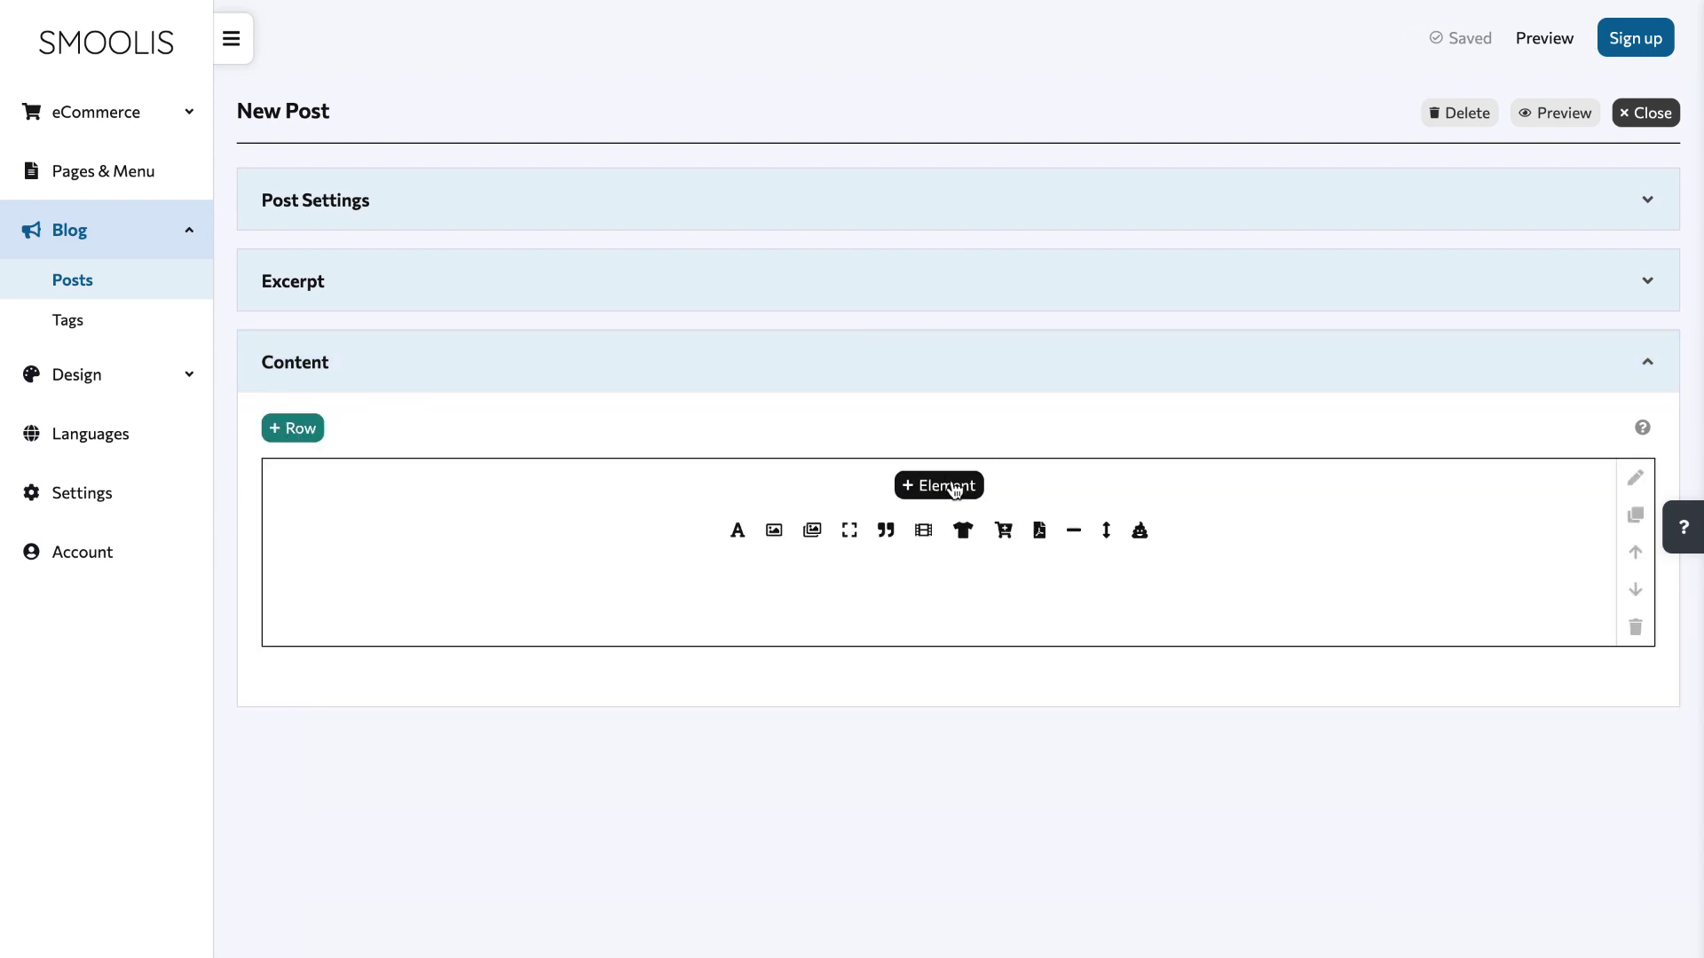
pyautogui.click(737, 530)
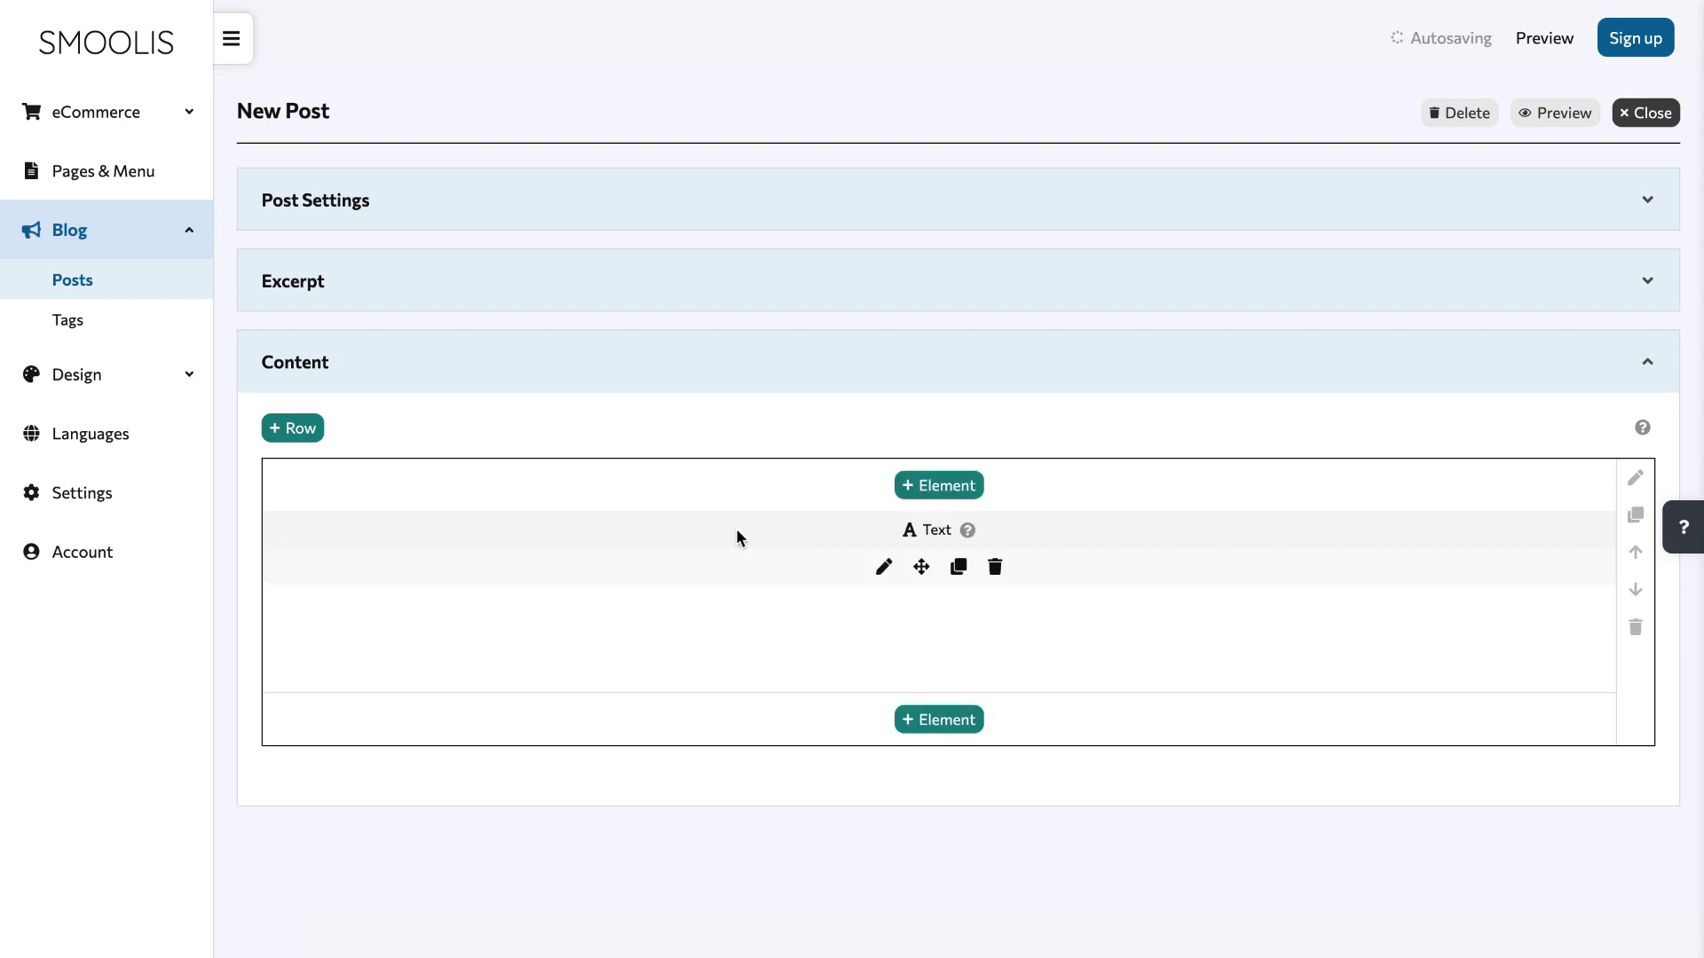
pyautogui.click(883, 567)
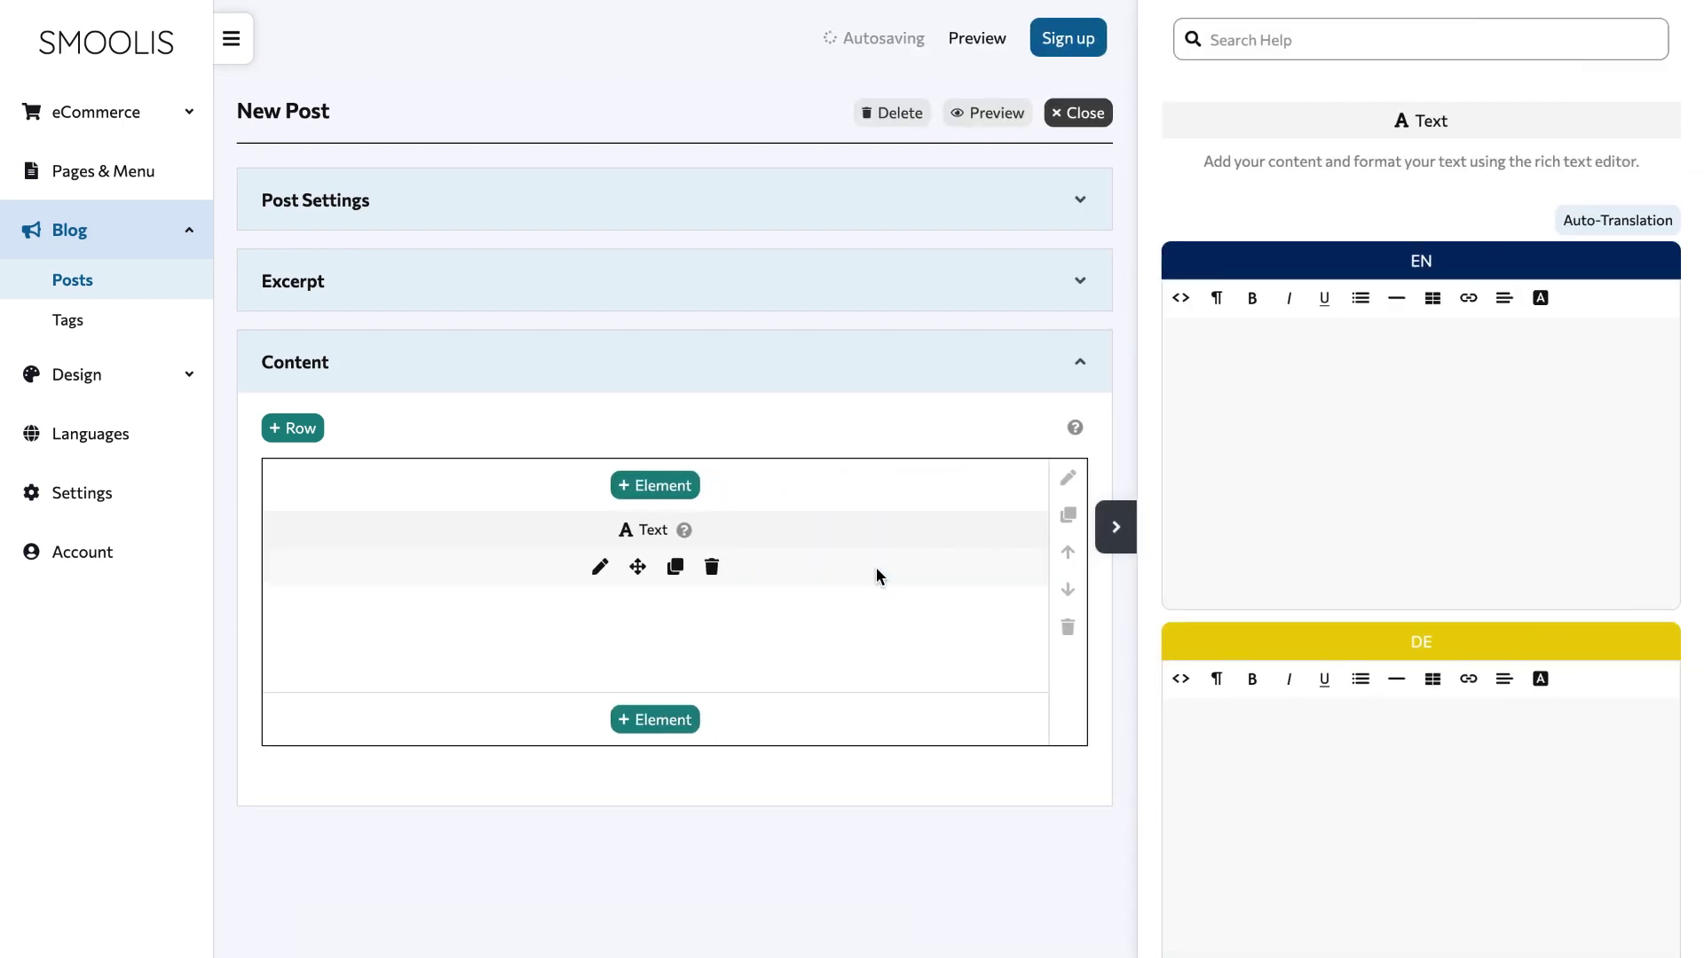
pyautogui.click(1183, 356)
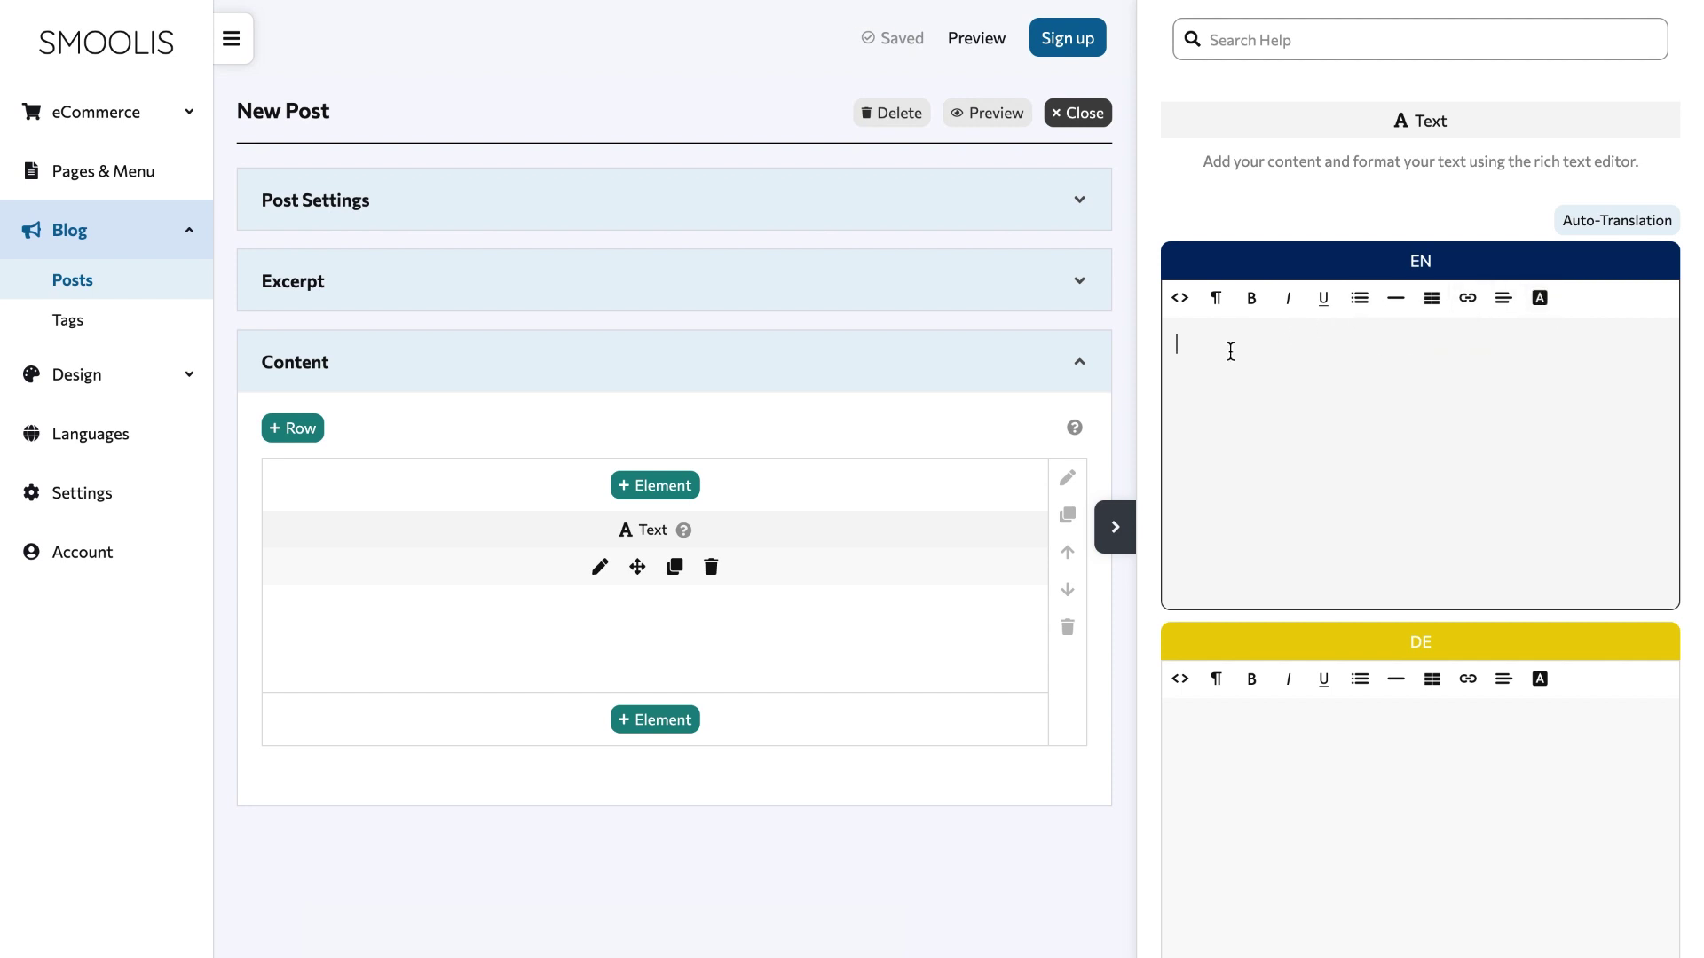
pyautogui.hotkey('ctrl', 'v')
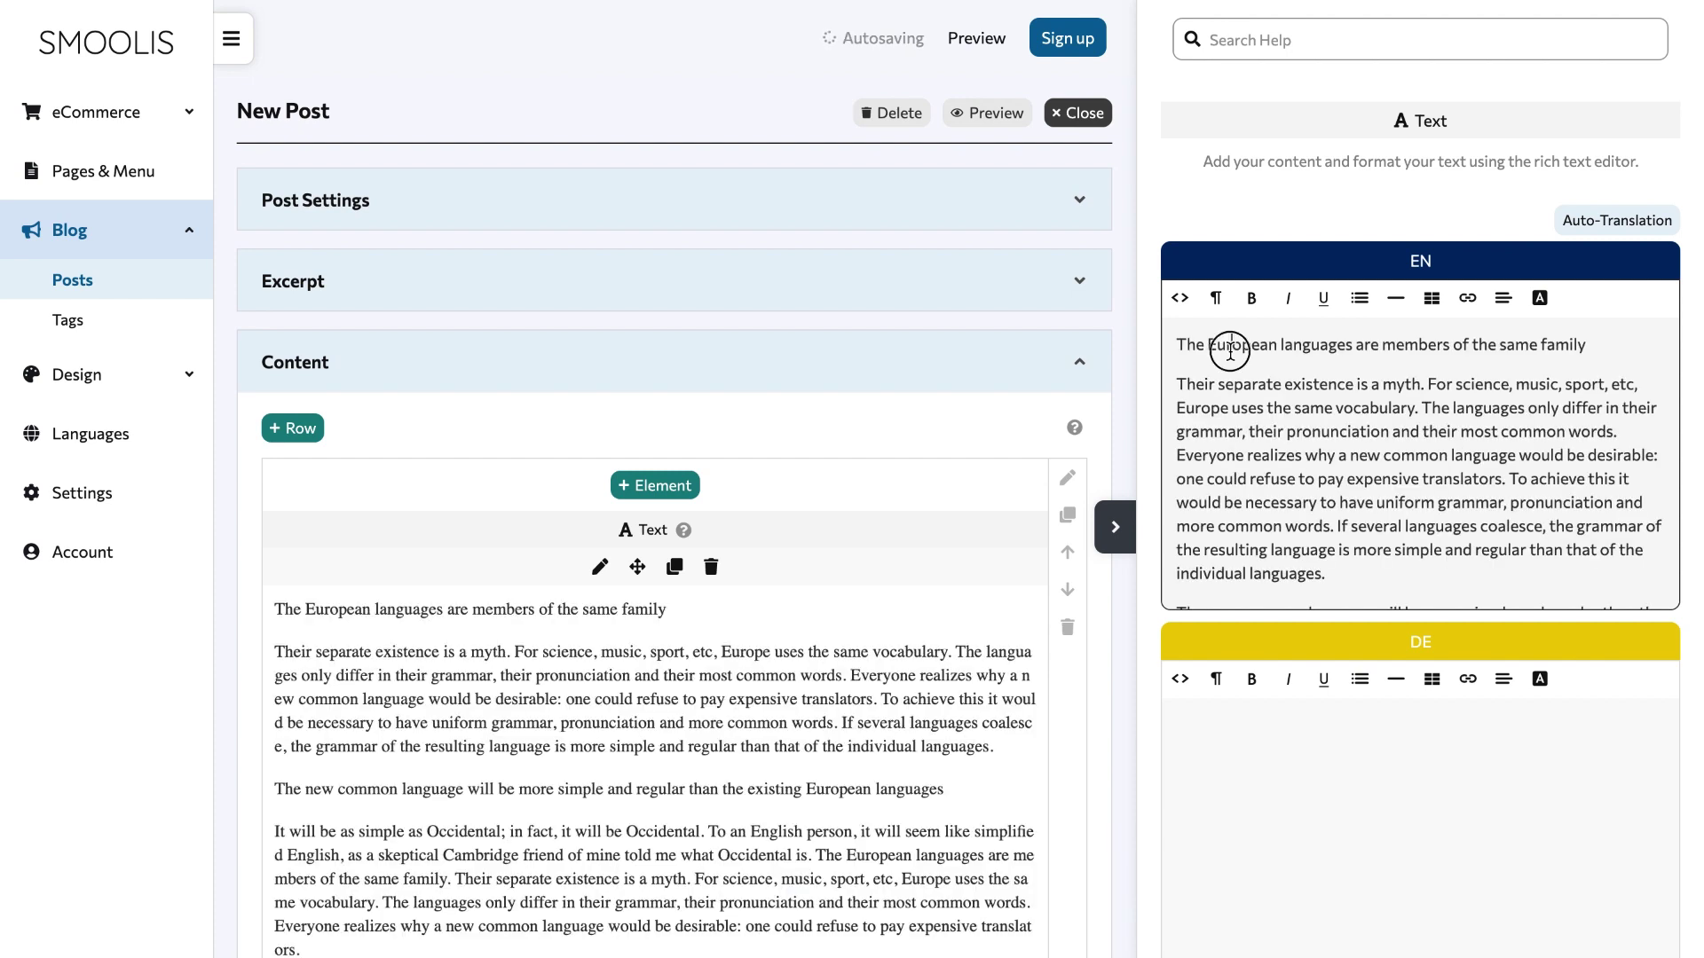
# Step: Format "The European languages are members of the same family" and "The new common language will be more simple and regular…" as Heading 4
pyautogui.tripleClick(1230, 352)
pyautogui.click(1217, 300)
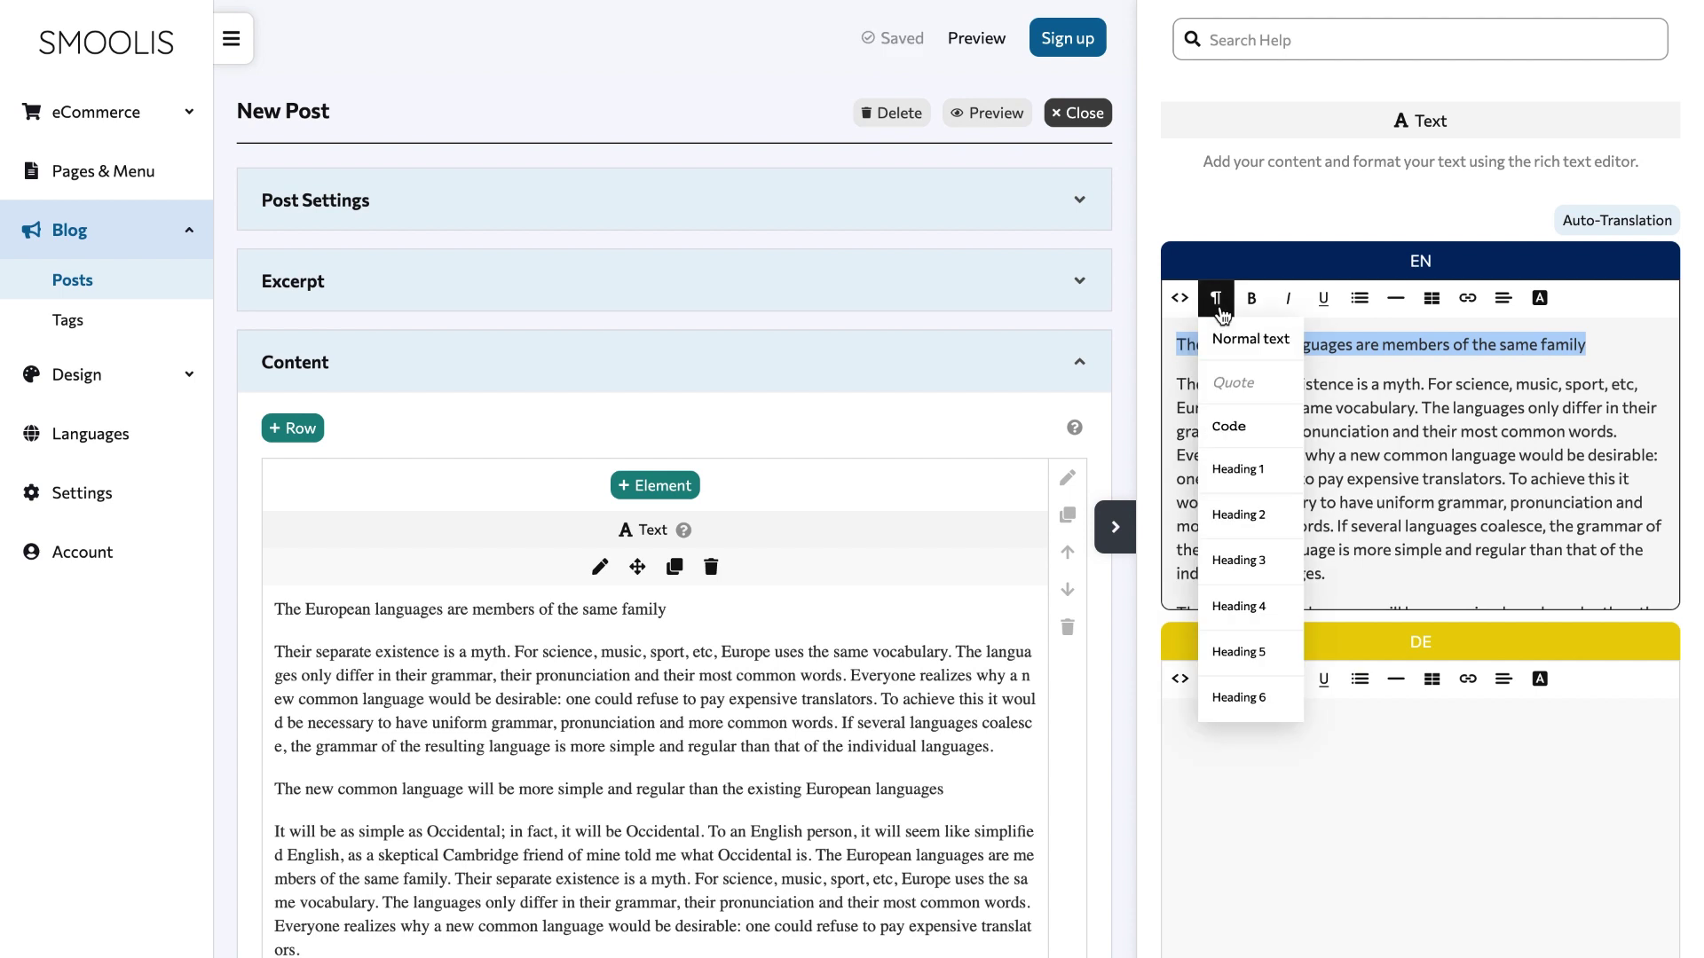
pyautogui.click(1240, 607)
pyautogui.scroll(-3, 1248, 570)
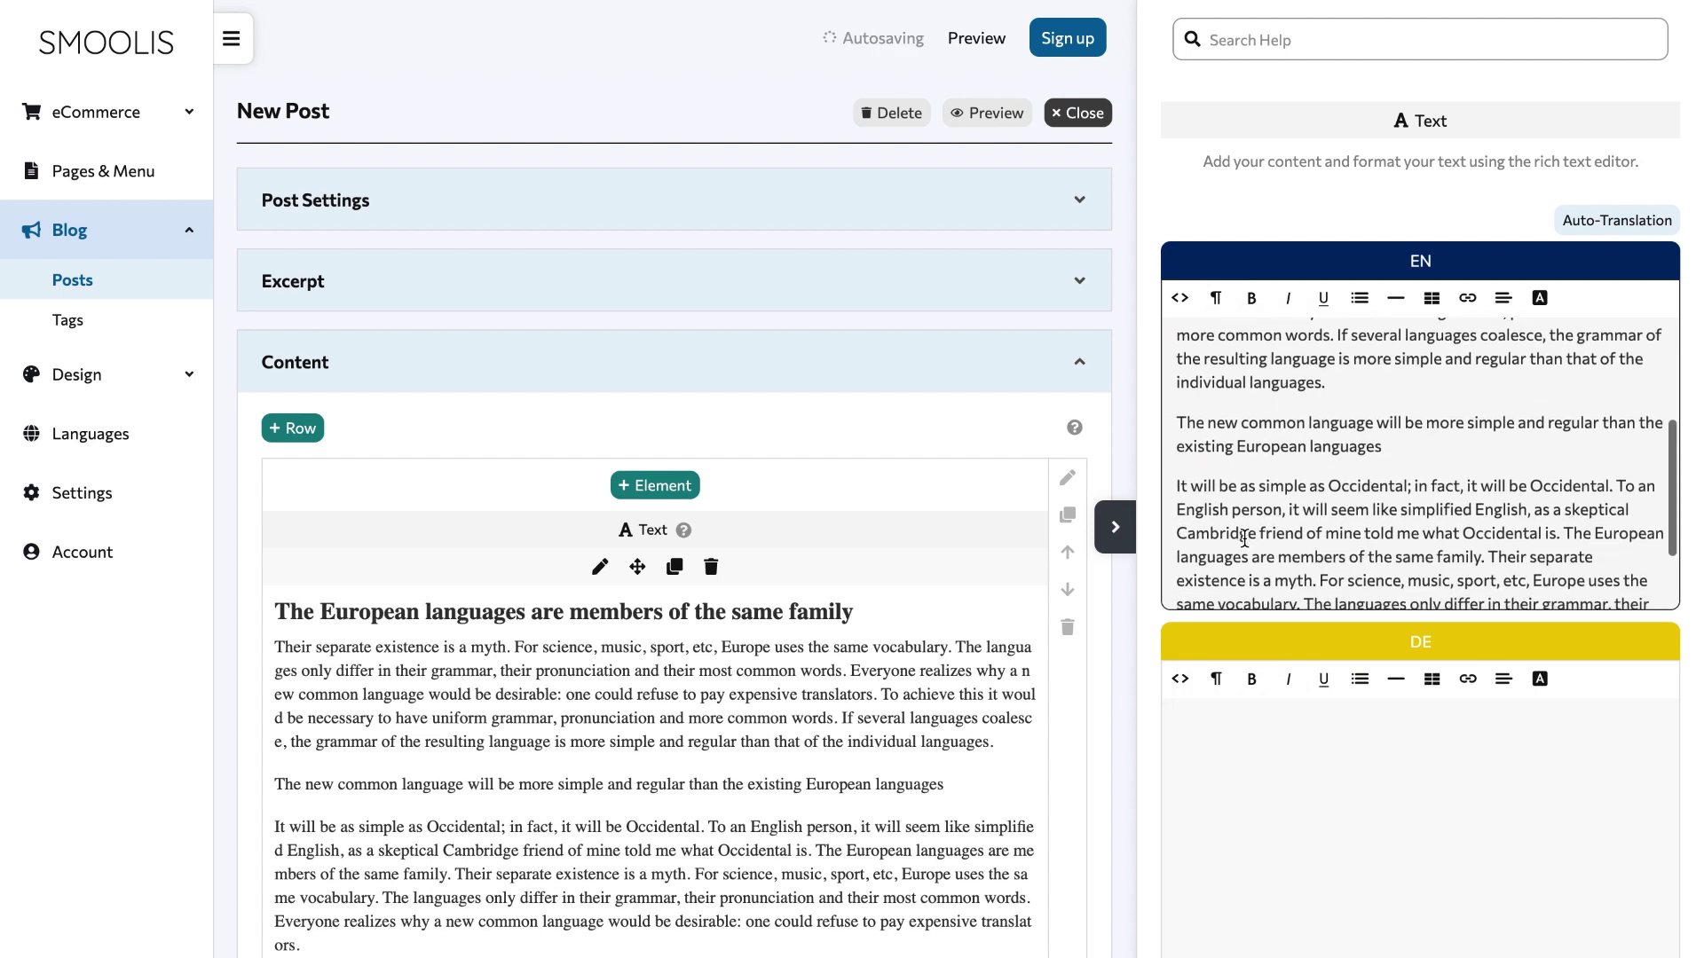
pyautogui.moveTo(1385, 448); pyautogui.dragTo(1133, 411)
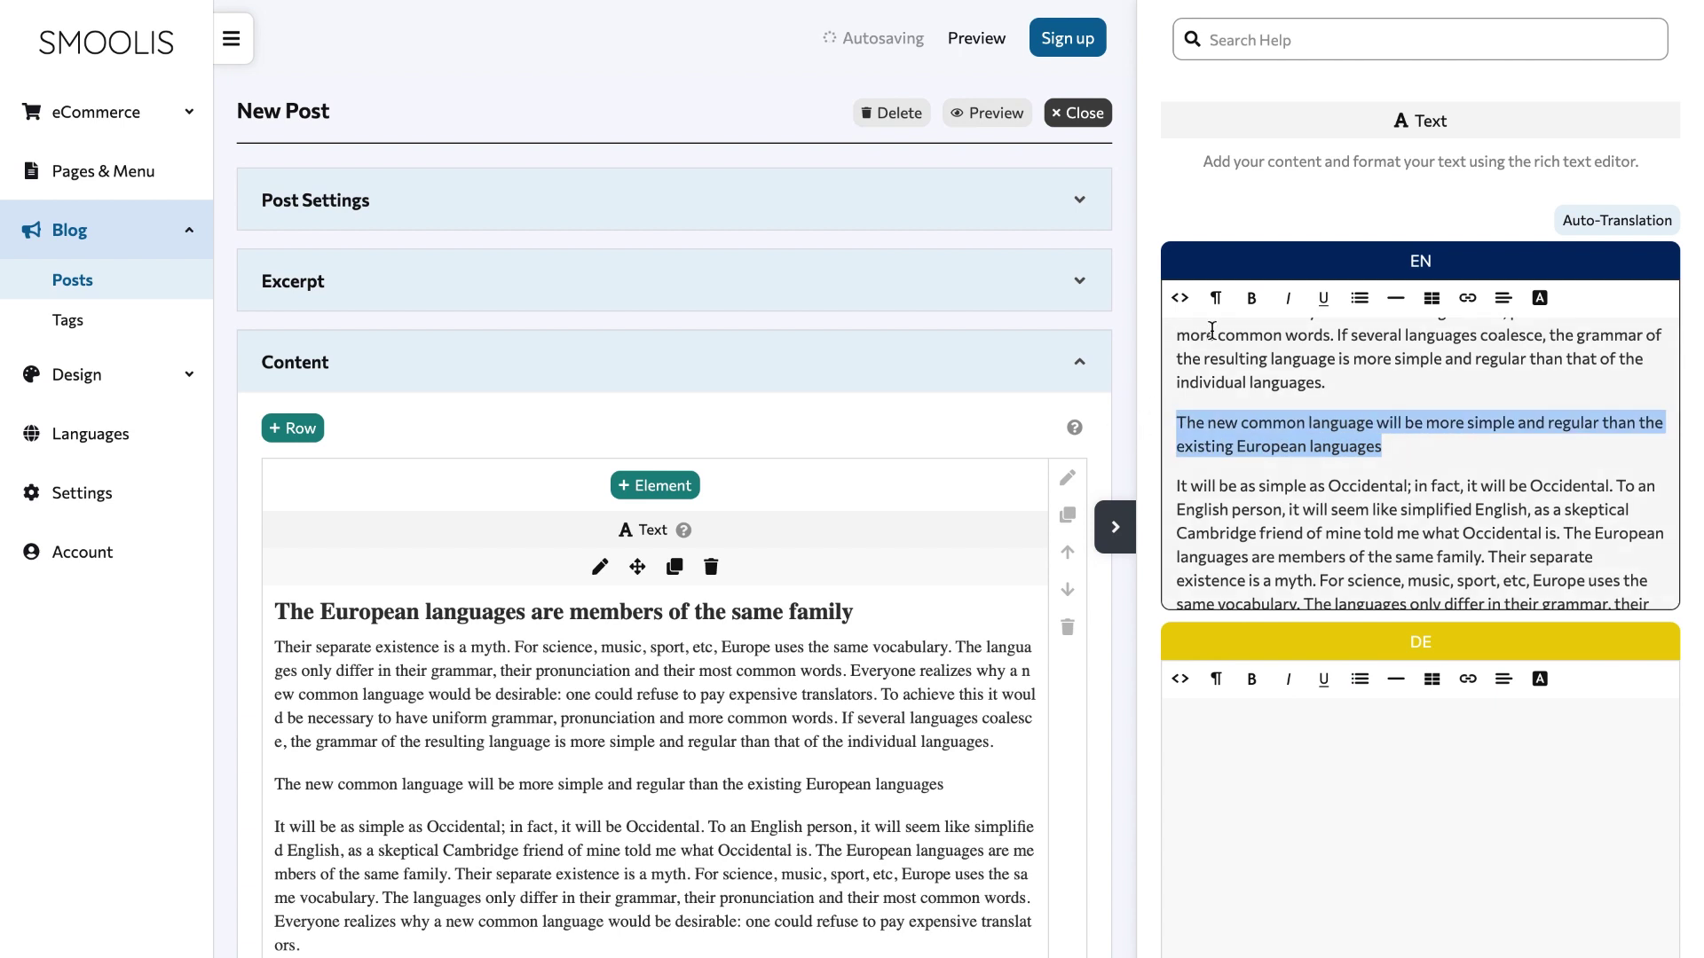
pyautogui.click(1216, 298)
pyautogui.click(1241, 607)
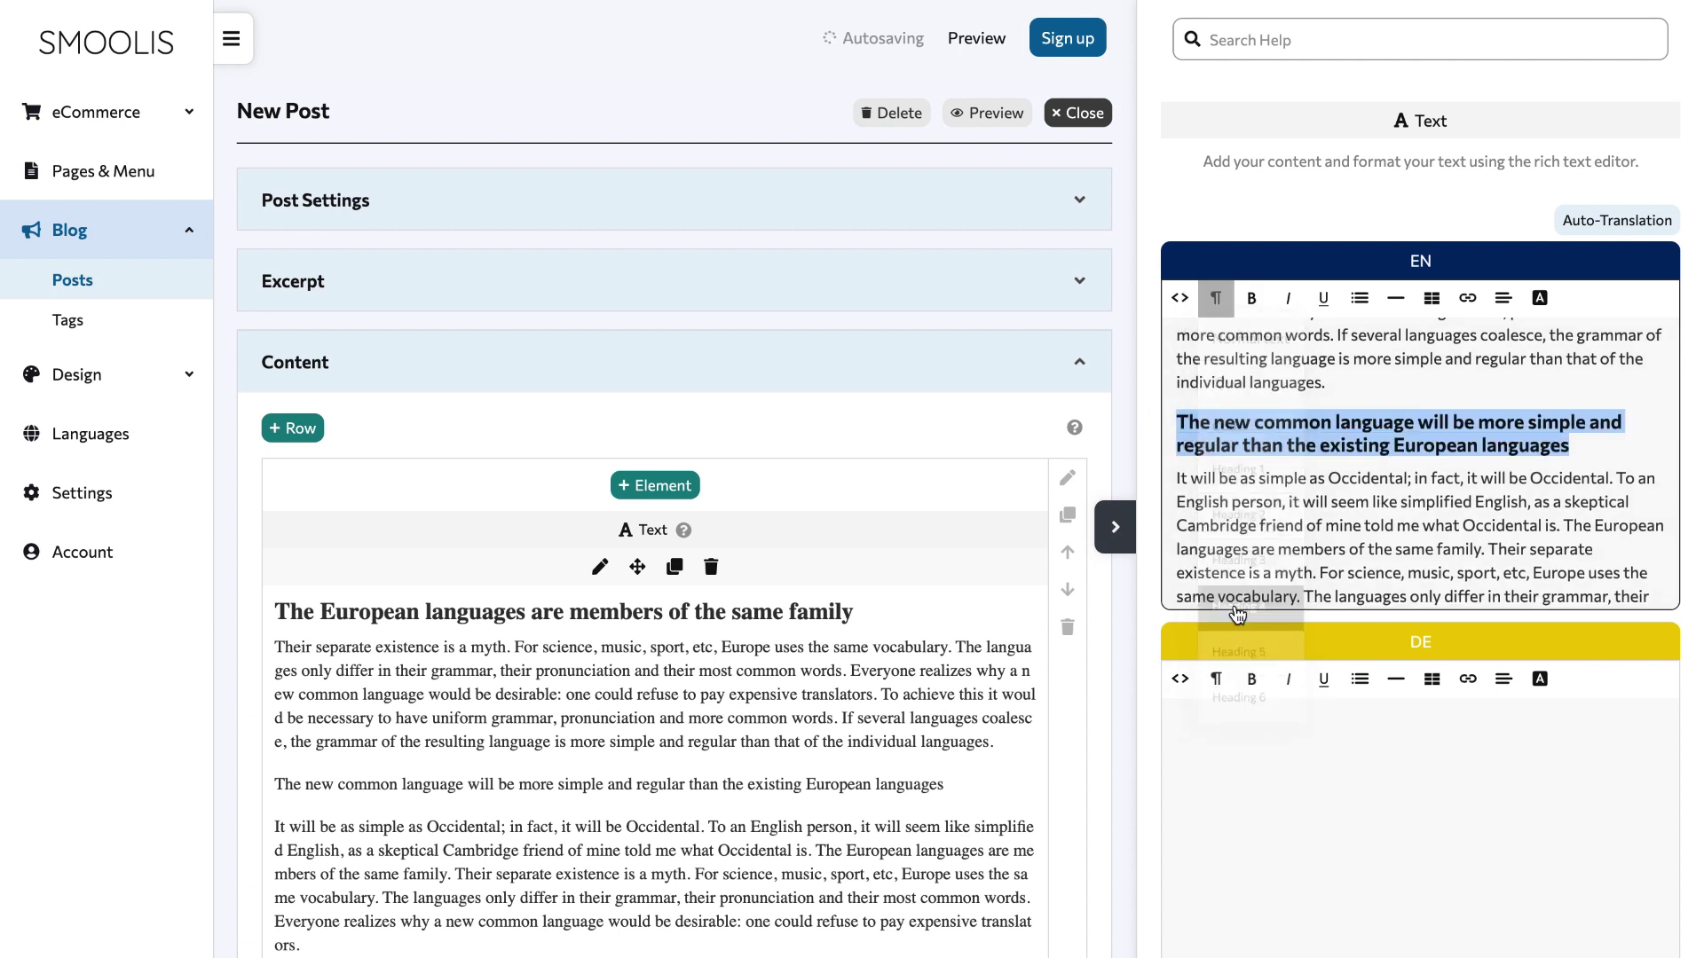
# Step: Auto-translate the formatted content text into German and close its text editor
pyautogui.click(1263, 502)
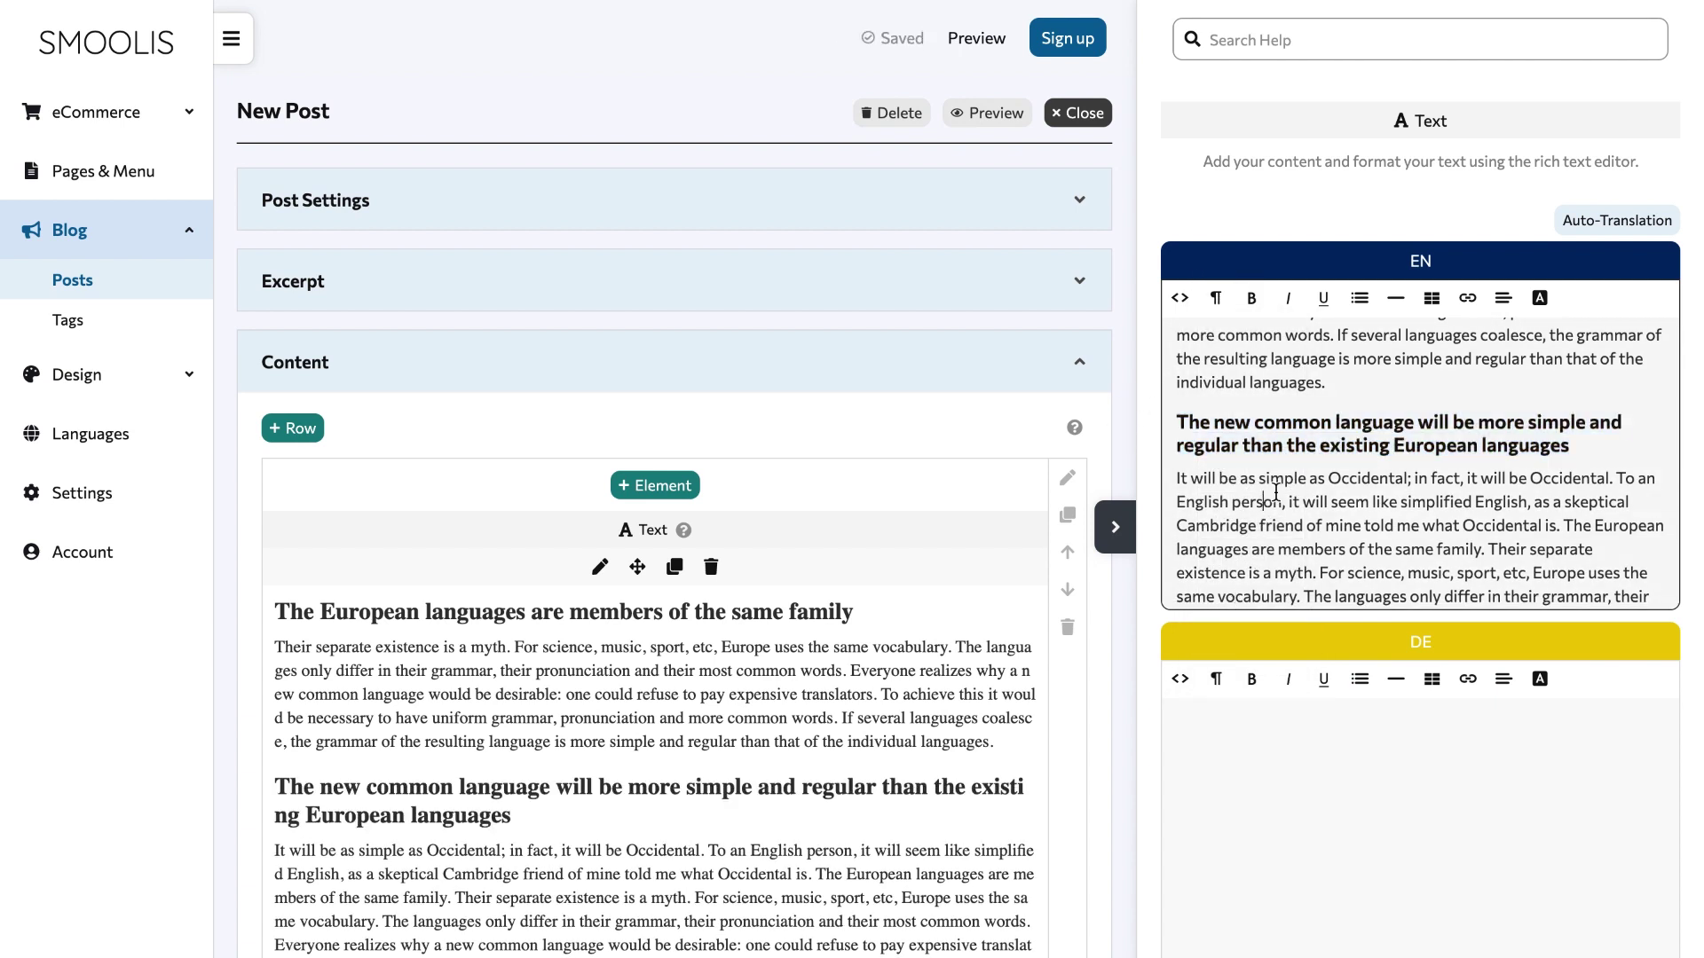
pyautogui.click(1608, 238)
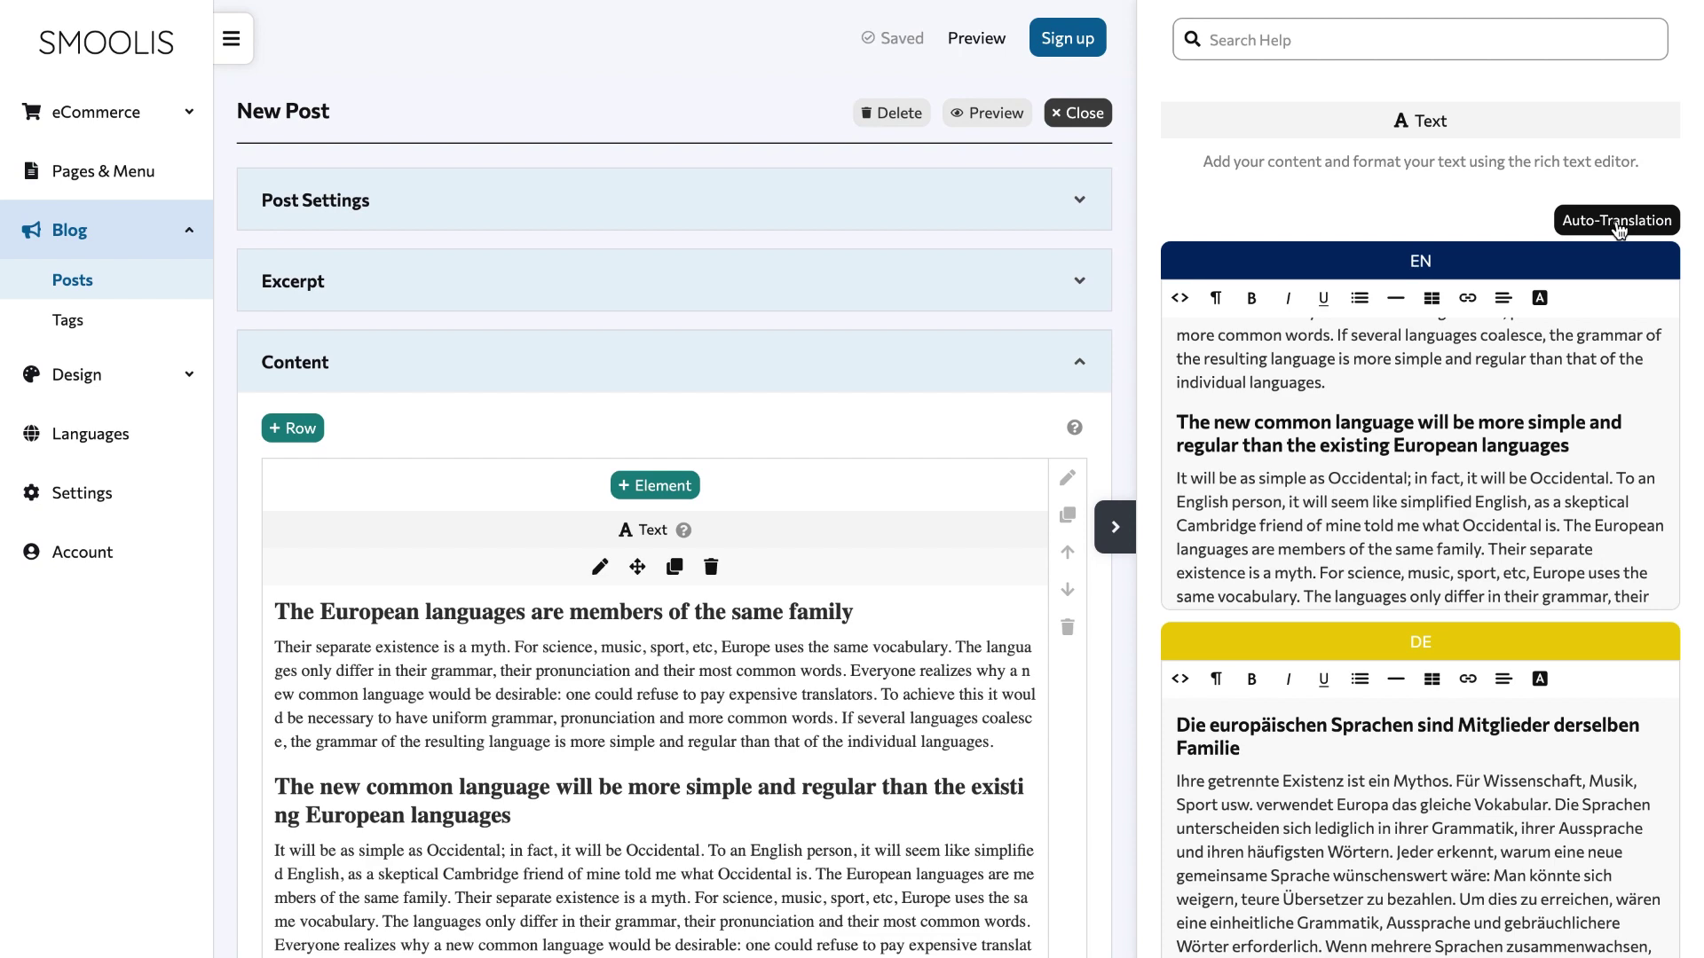
pyautogui.click(1116, 527)
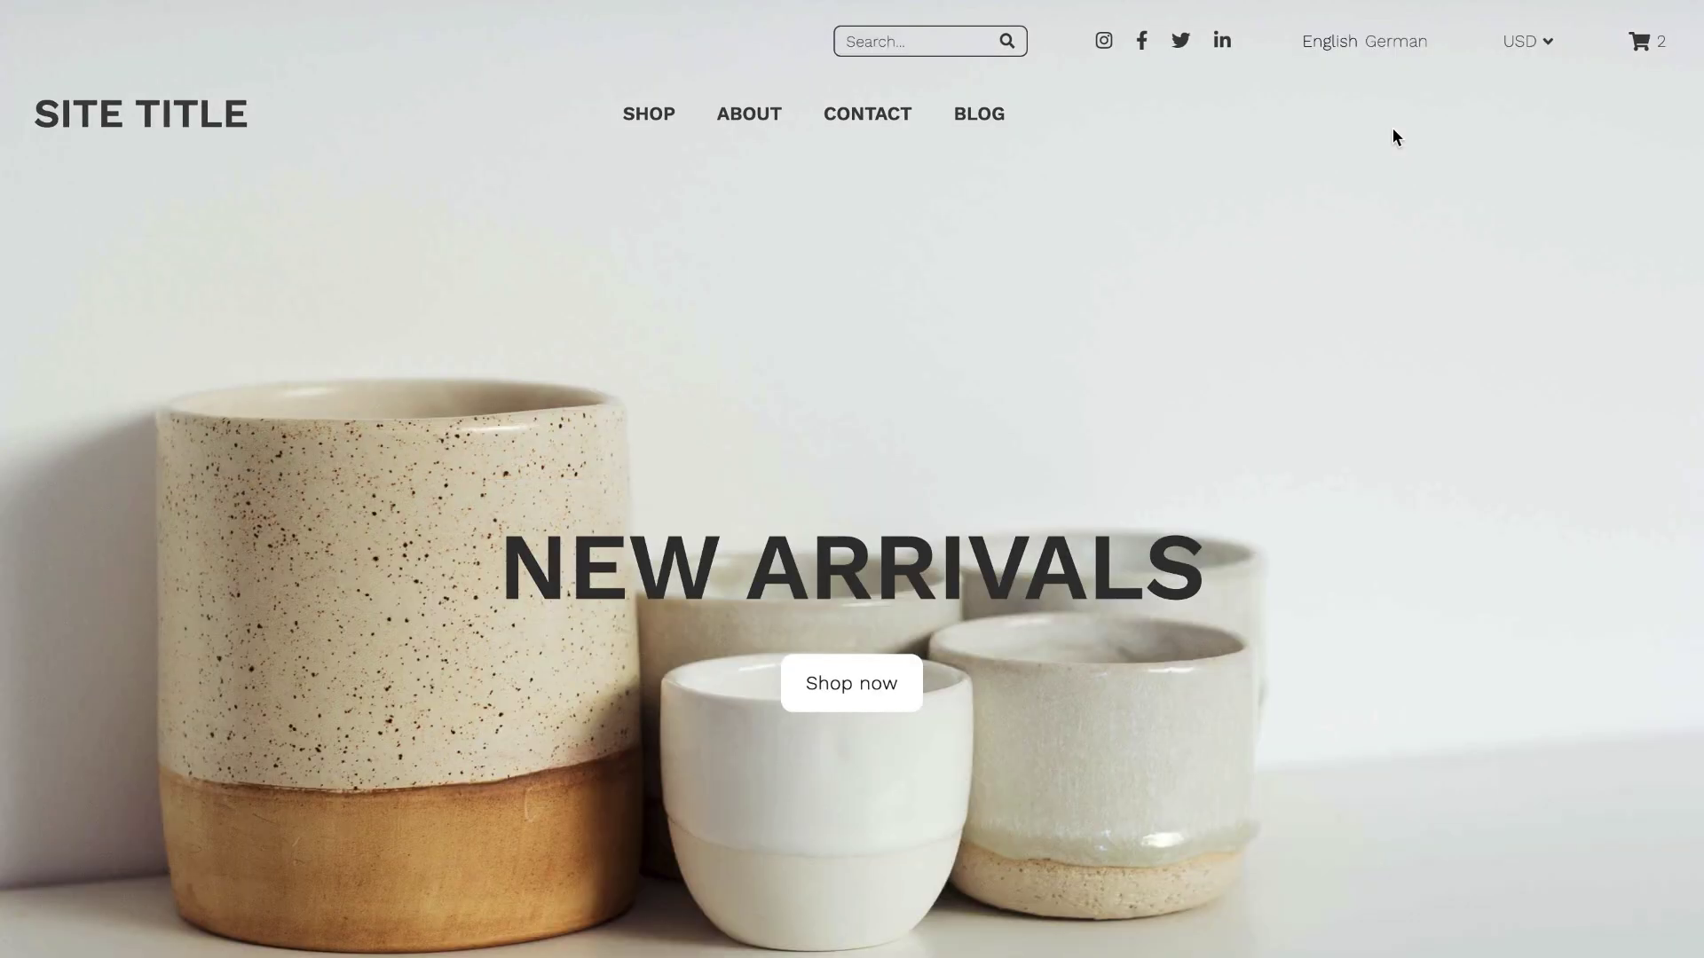
# Step: On the website's blog page, open the "Photography" post and review its image, text, date and tags
pyautogui.click(985, 117)
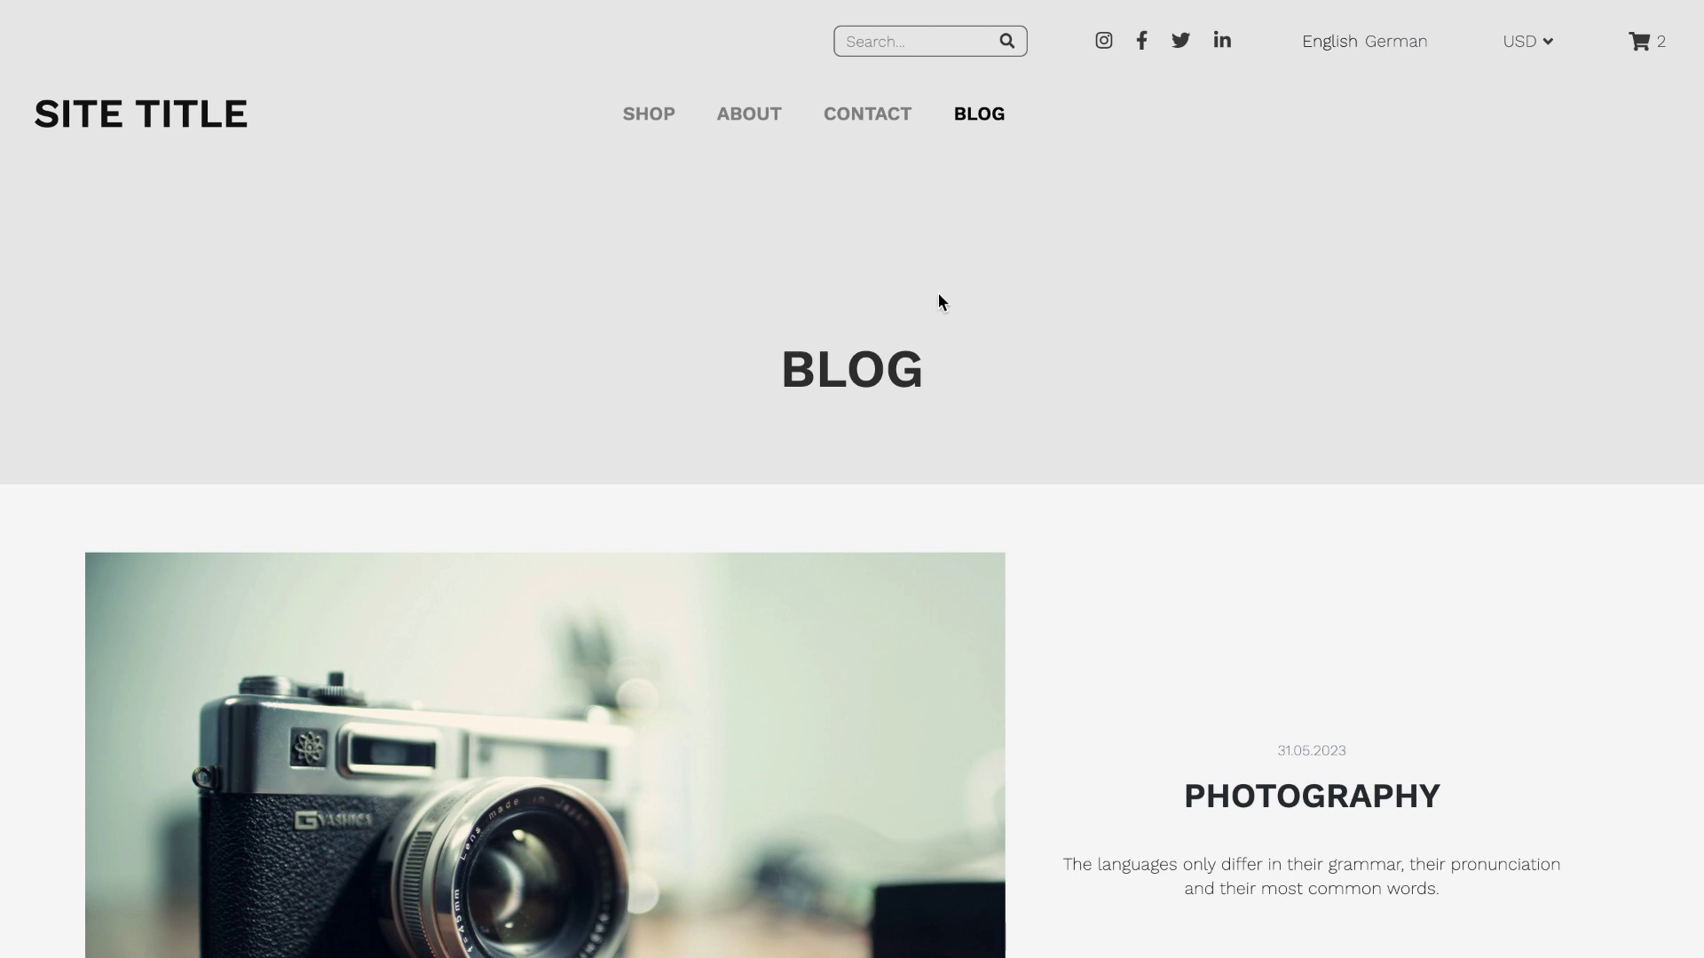
pyautogui.scroll(-2, 828, 659)
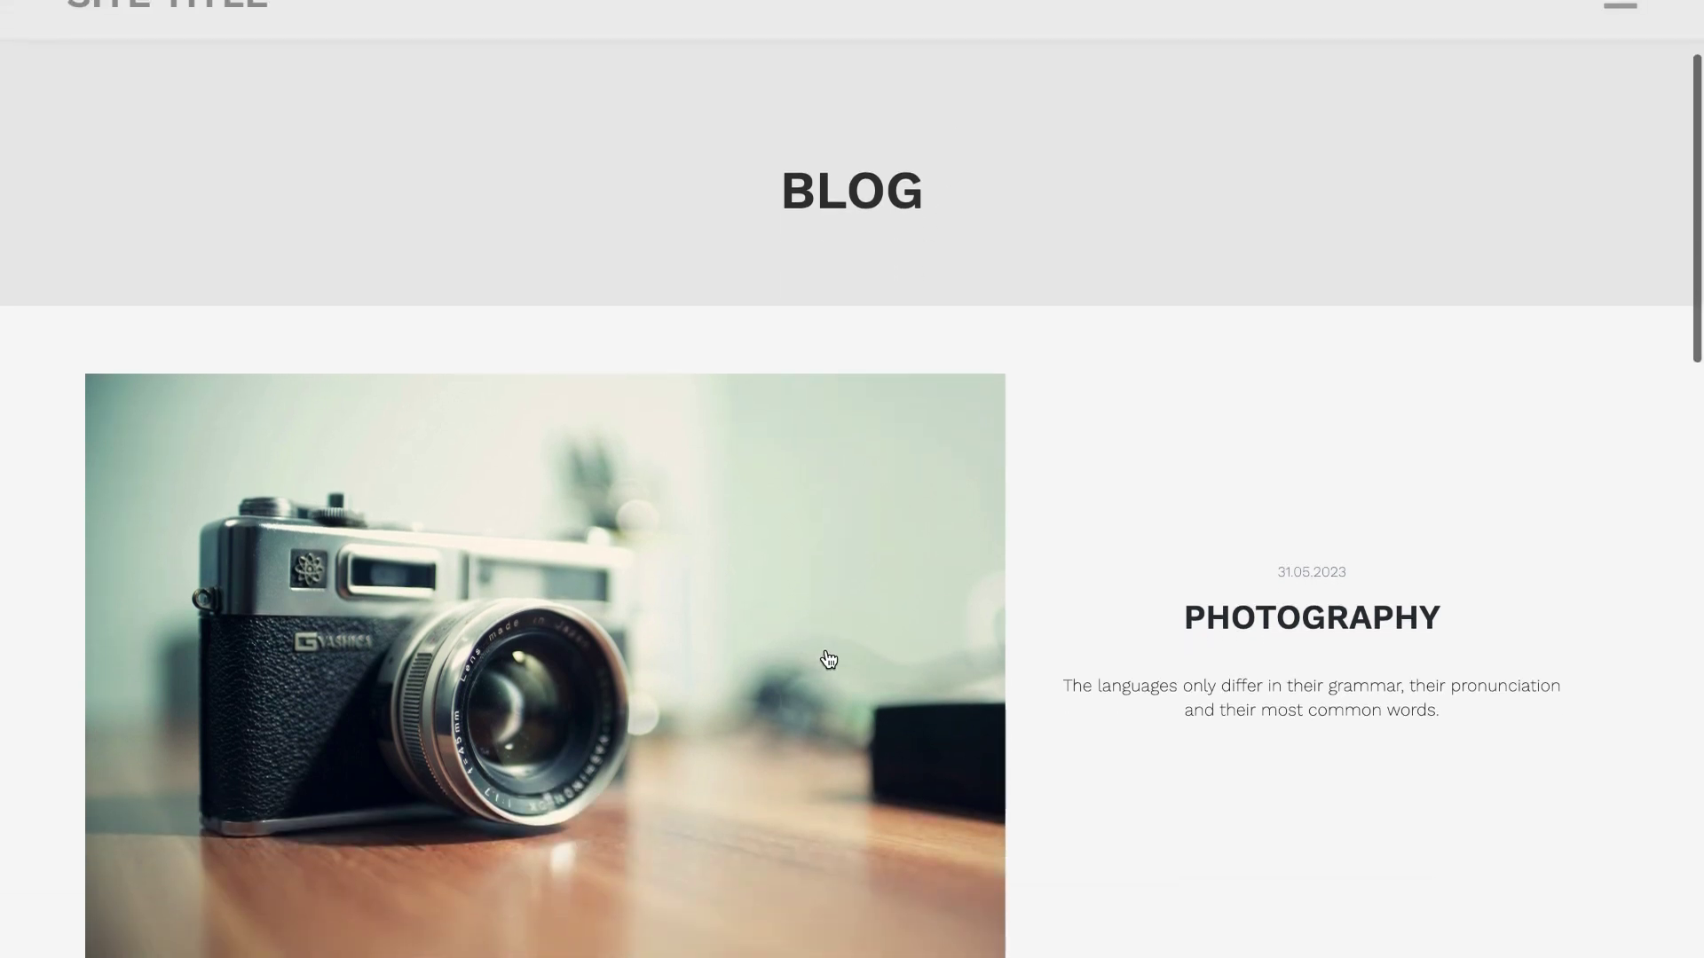
pyautogui.click(828, 659)
pyautogui.scroll(-8, 826, 654)
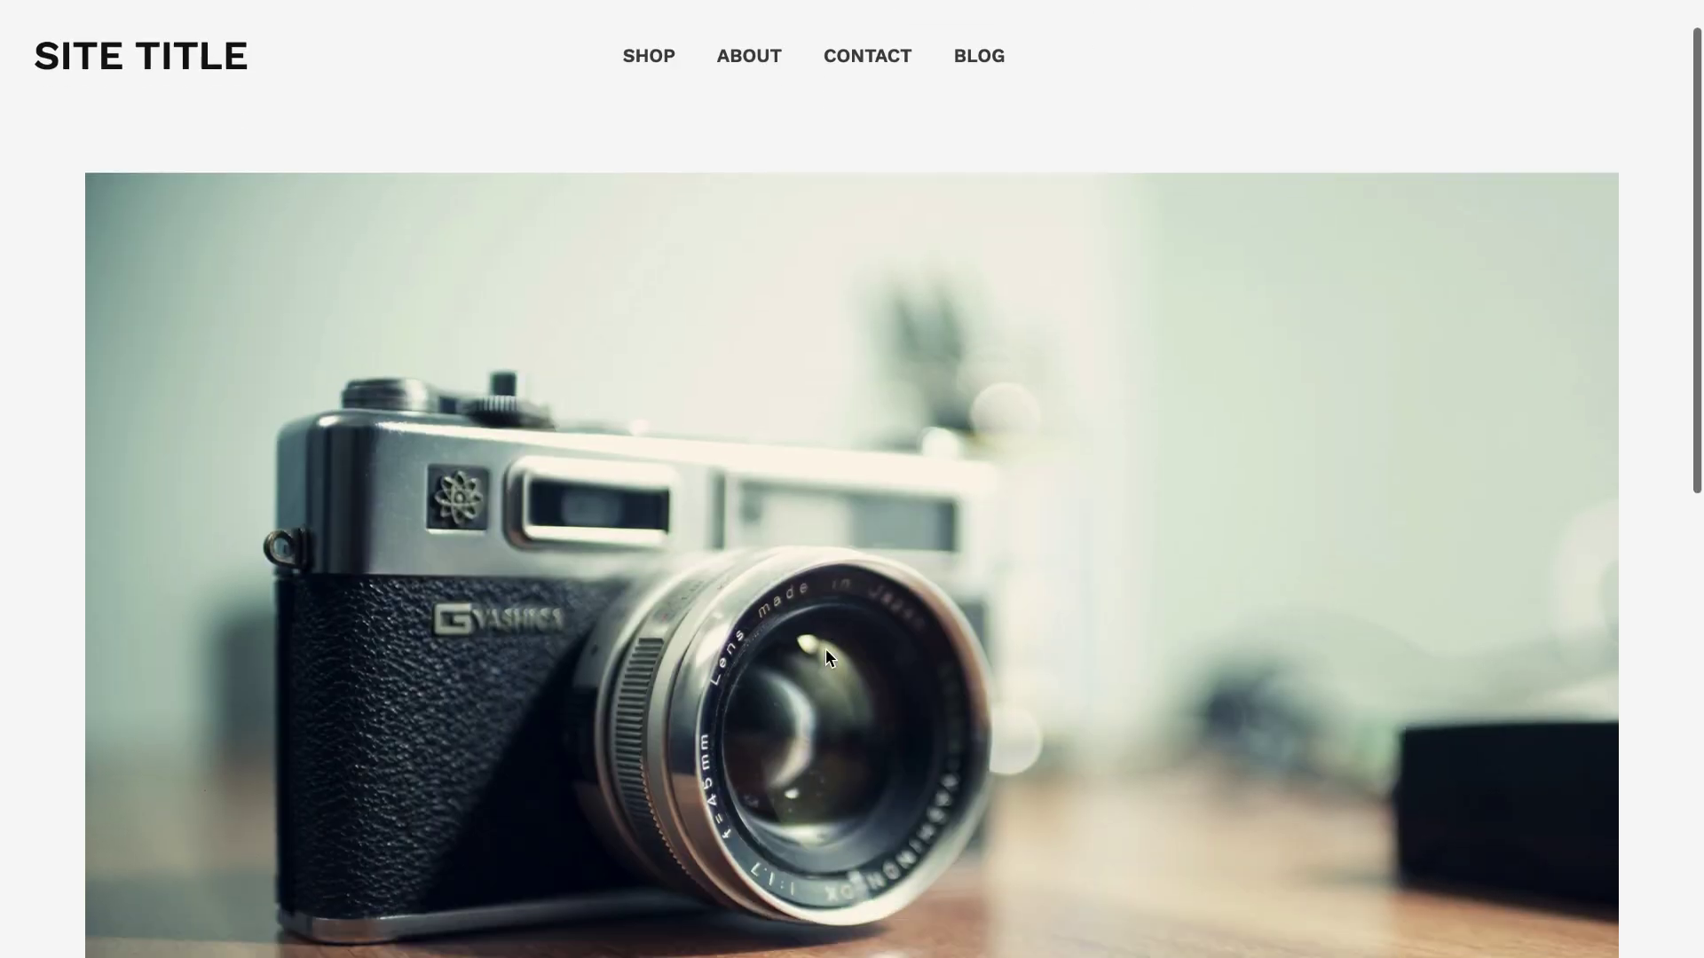
pyautogui.scroll(-6, 826, 657)
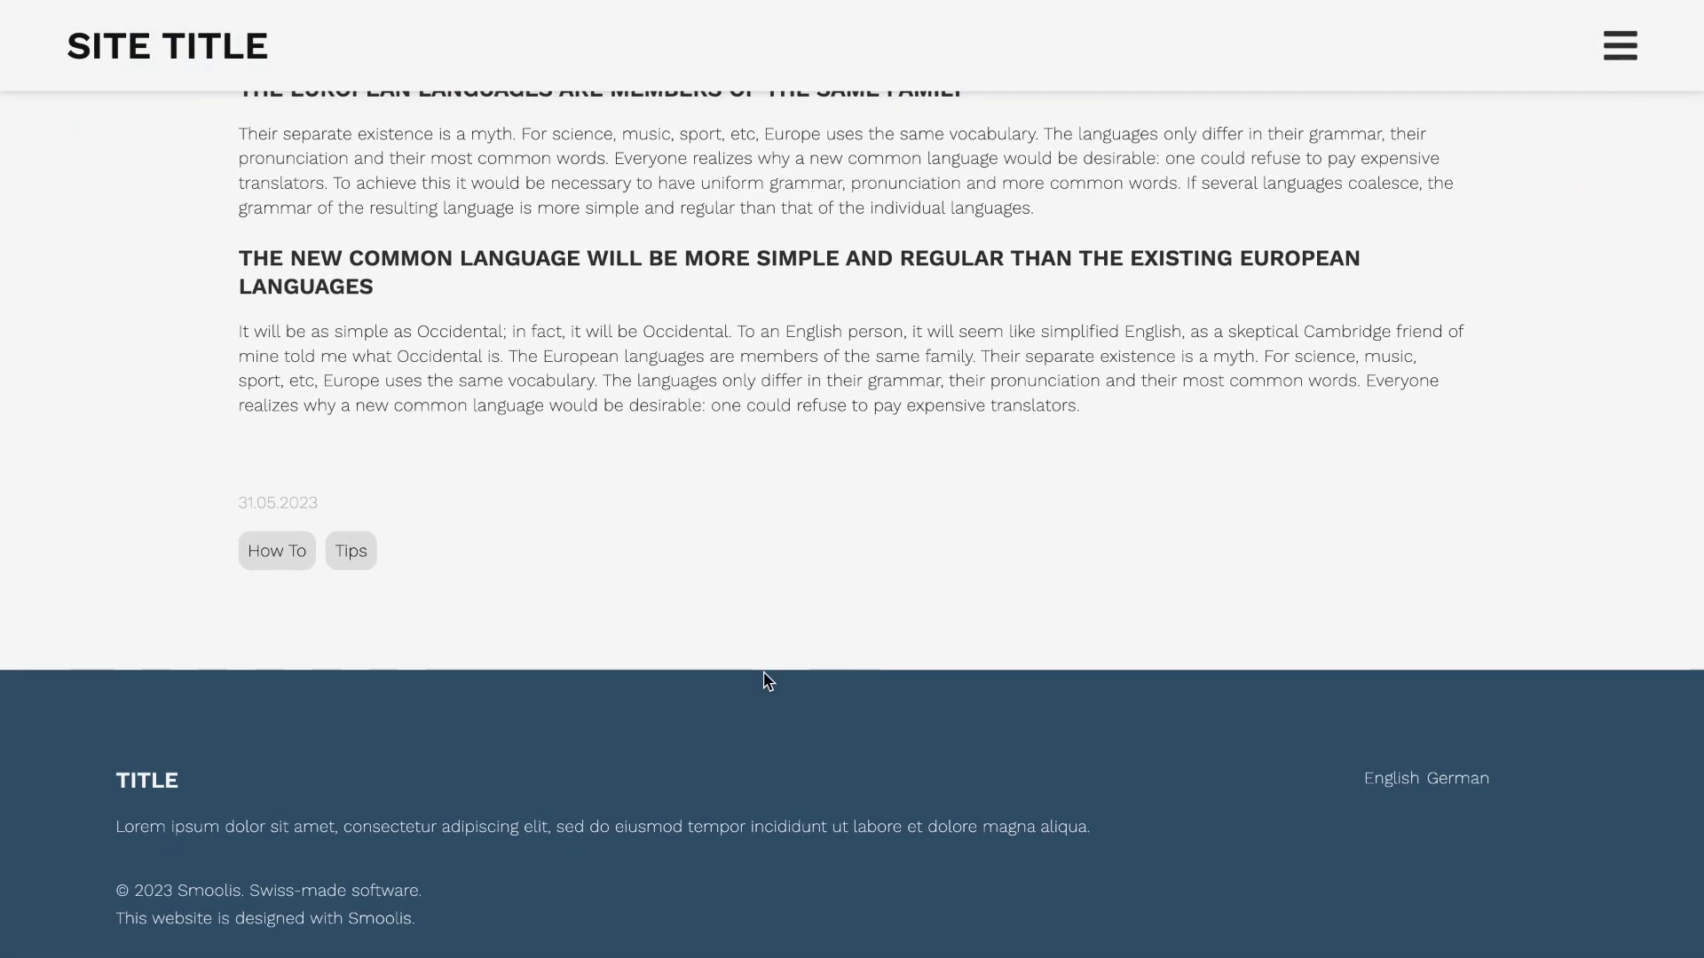
pyautogui.scroll(12, 764, 681)
pyautogui.scroll(4, 763, 681)
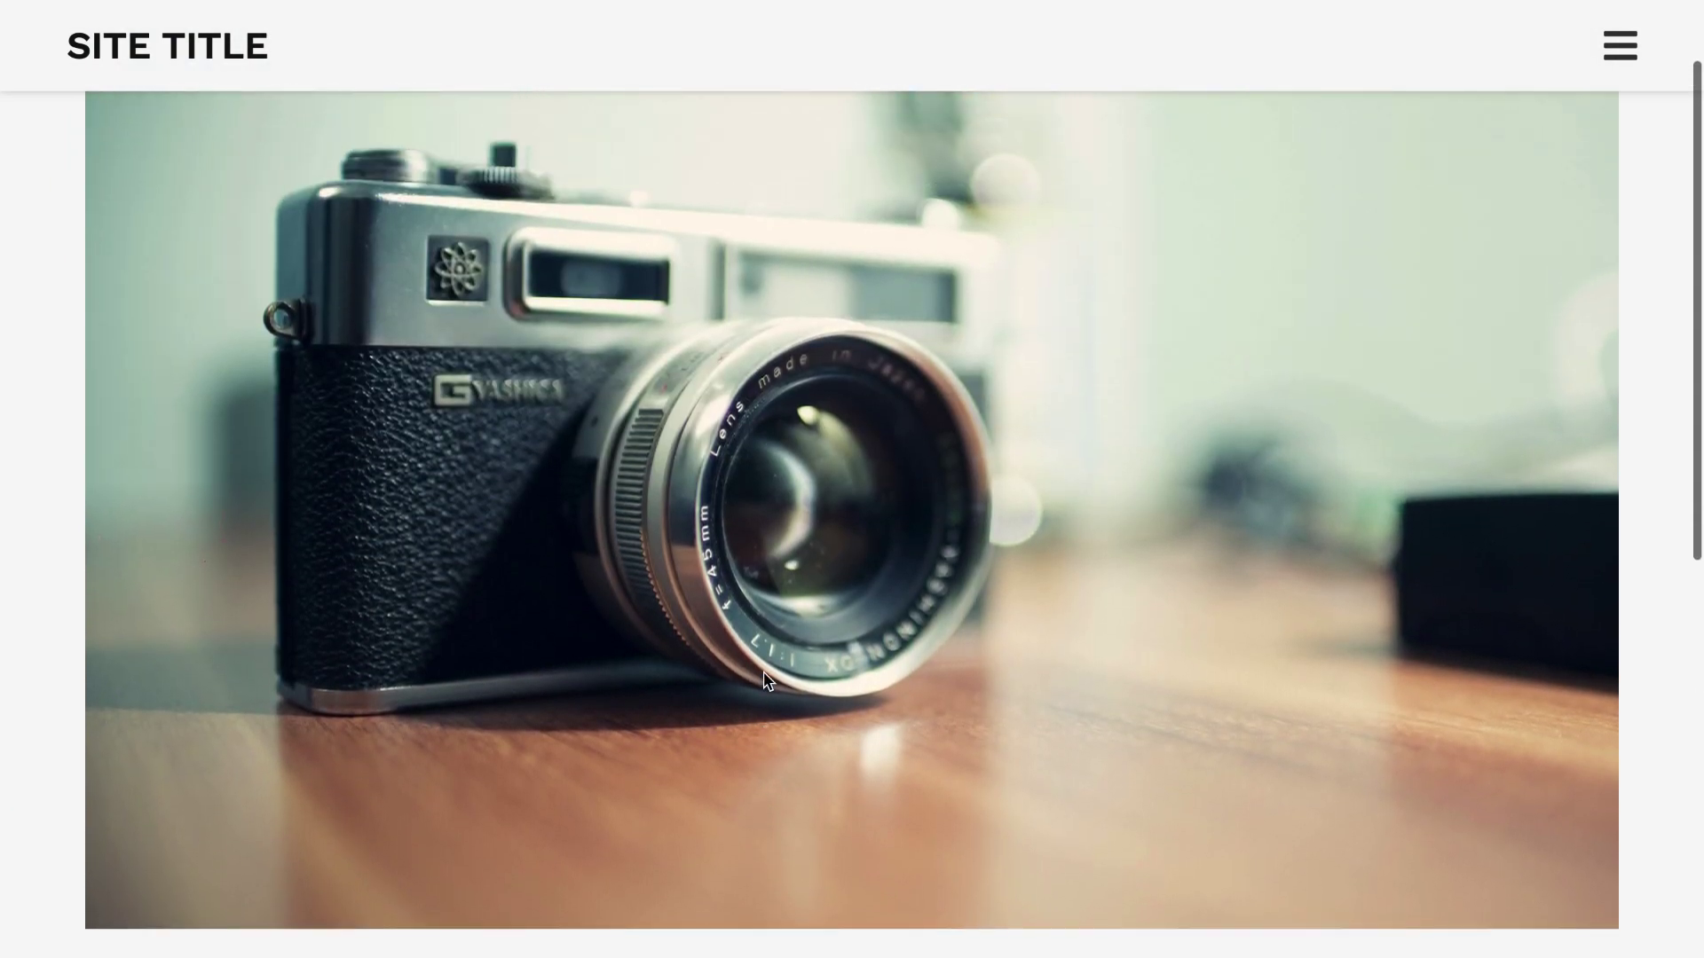